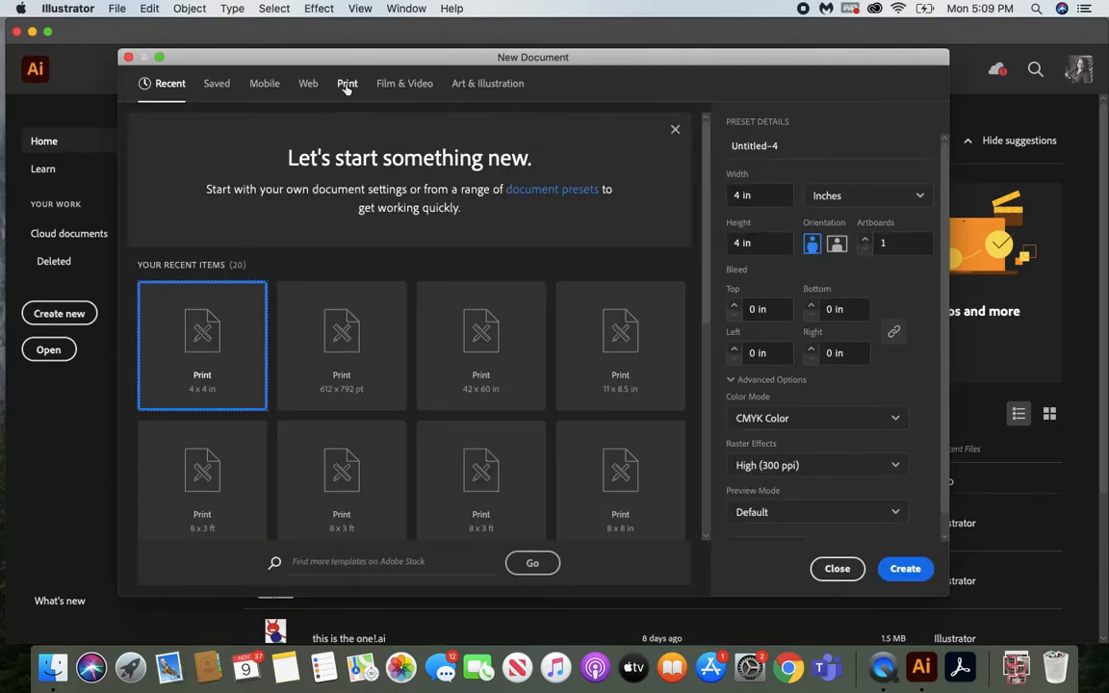
Create a 4 in by 4 in print document, named with the designer's first name followed by "_amongus"
left_click(346, 84)
left_click_drag(774, 145, 712, 147)
type("michelle_amongus")
left_click(829, 197)
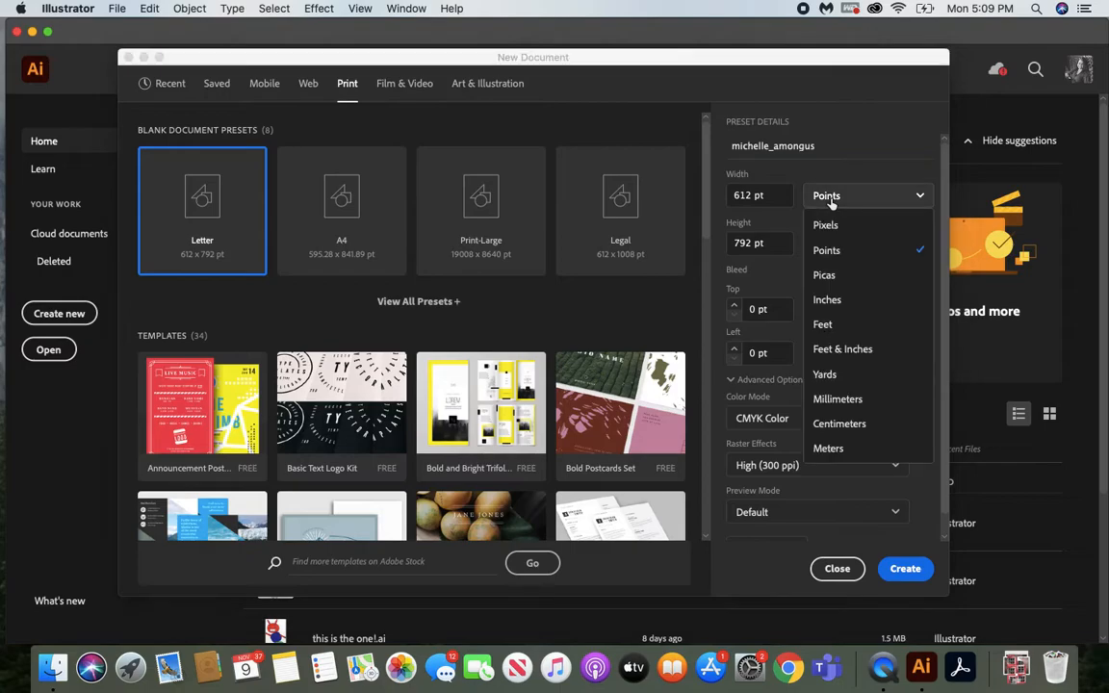
left_click(828, 299)
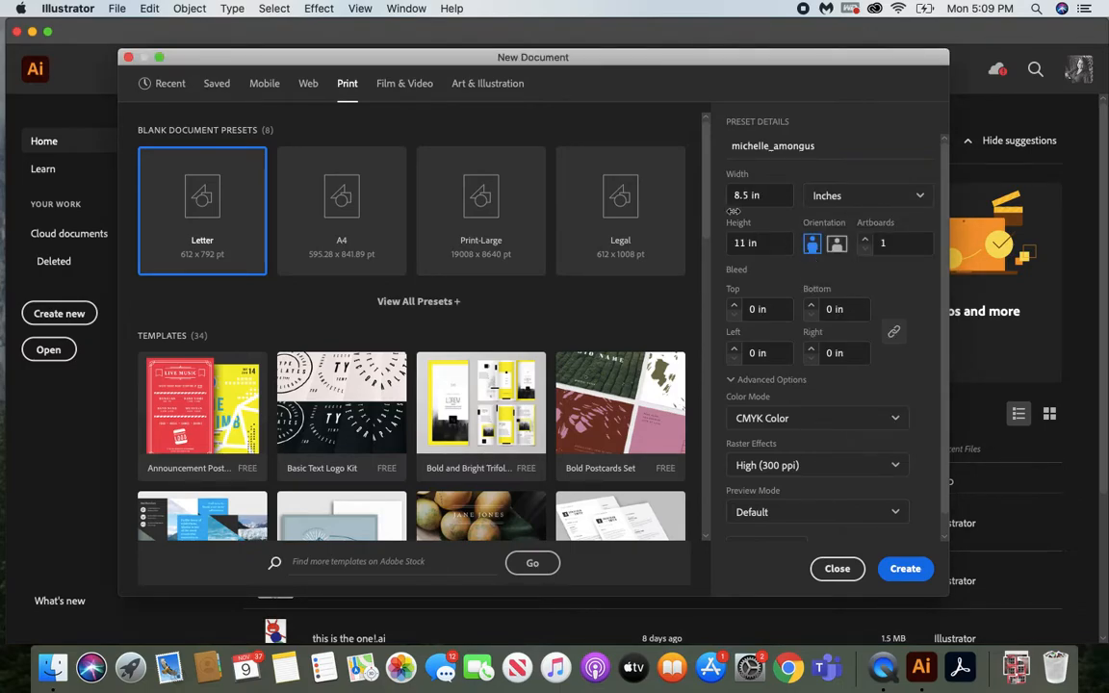
left_click_drag(767, 195, 722, 199)
type("4")
left_click_drag(767, 243, 715, 248)
type("4")
left_click(905, 568)
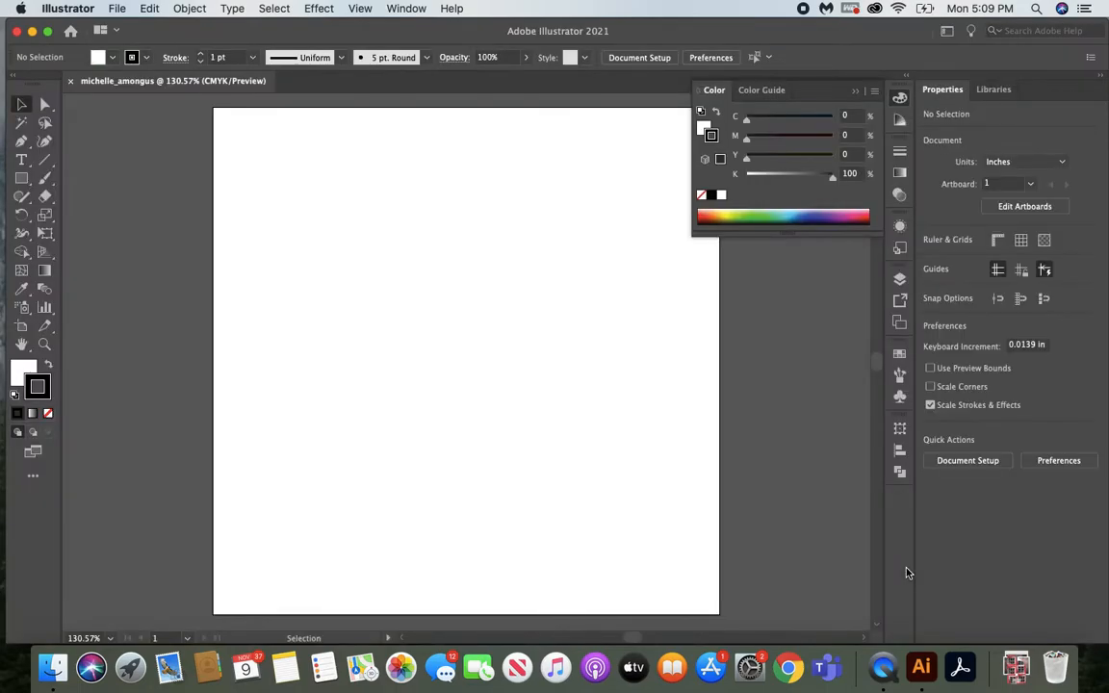
Draw a 4 in by 4 in rectangle covering the whole artboard, with a pale yellow fill (#f9f0af) and no stroke
left_click(854, 91)
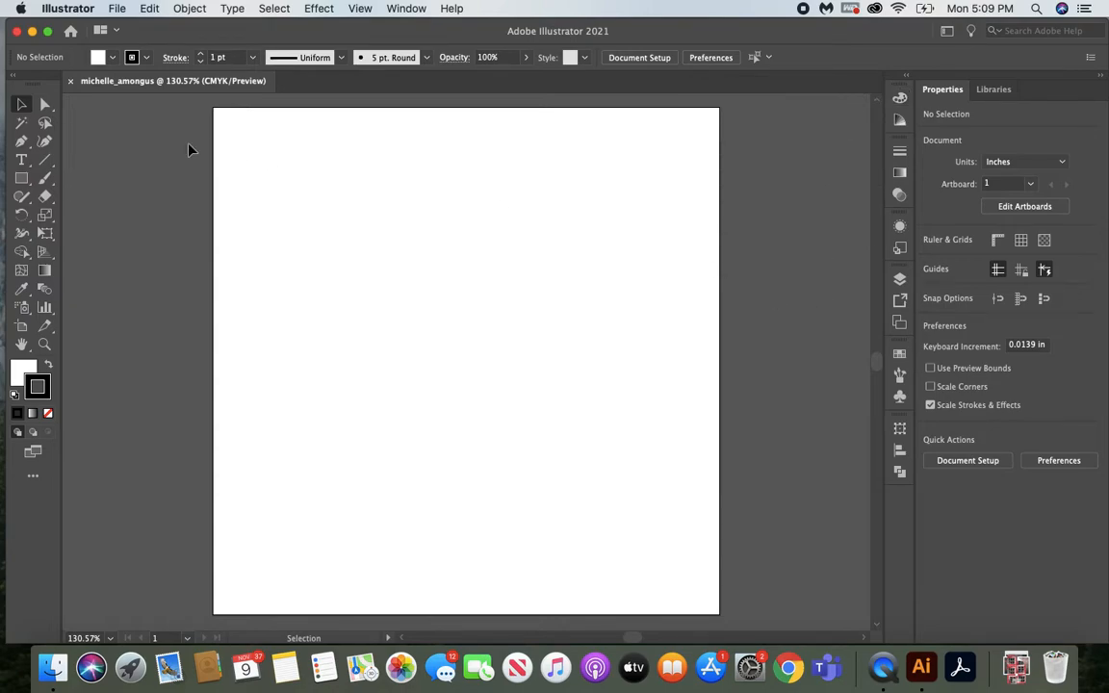
left_click(44, 380)
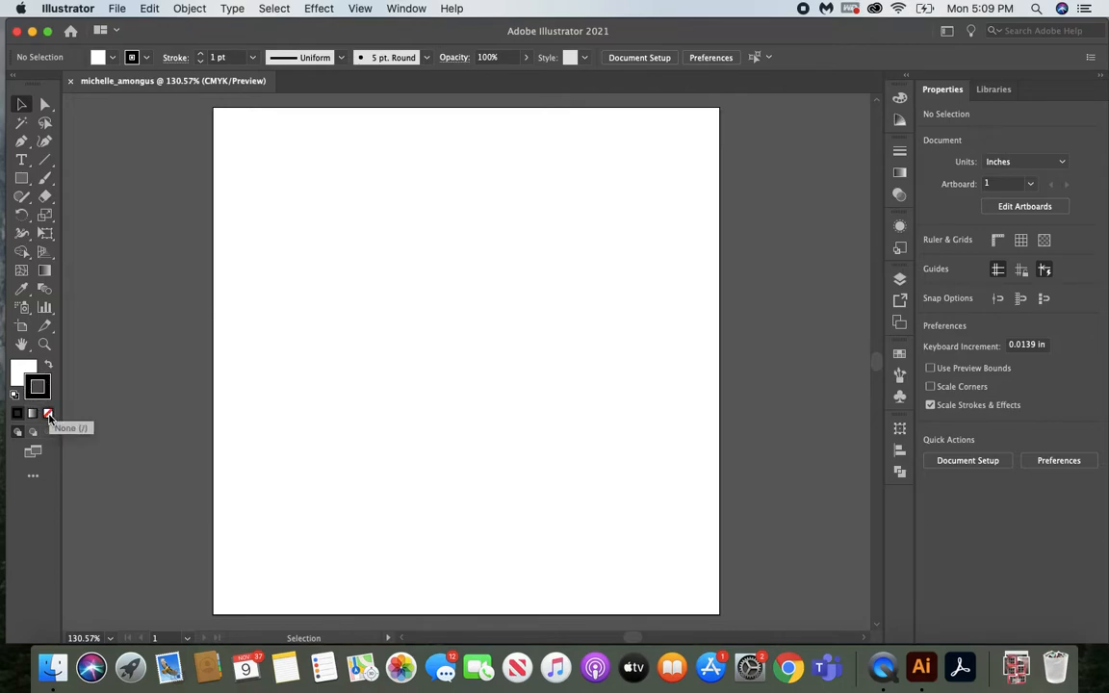
left_click(48, 414)
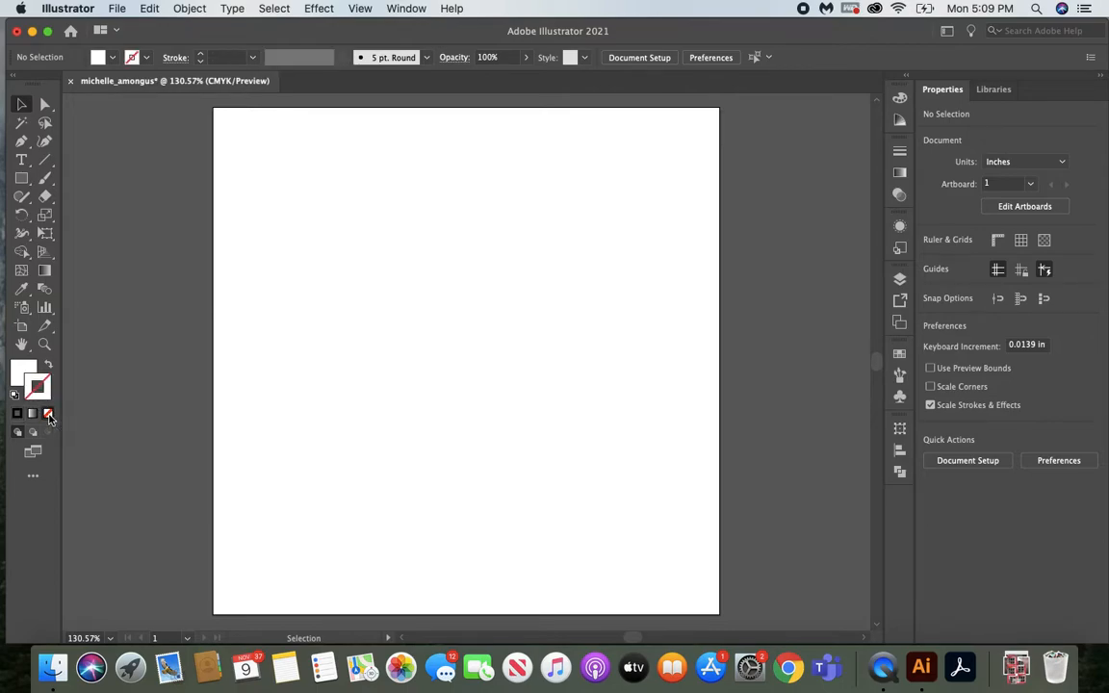
double_click(16, 374)
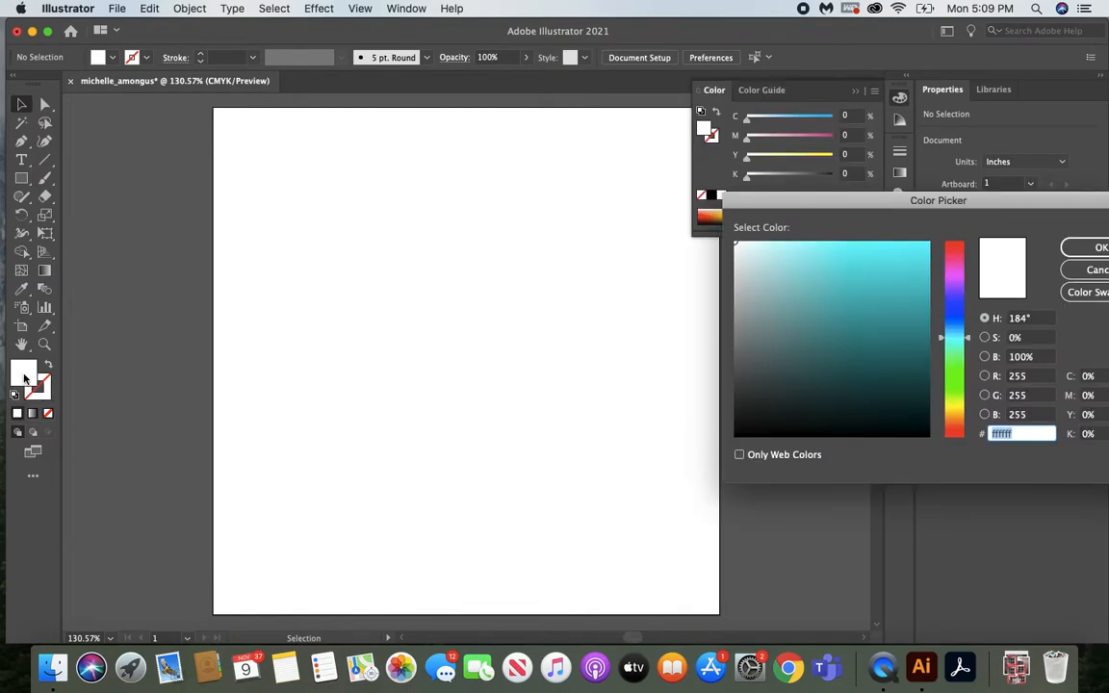
left_click_drag(966, 343, 967, 408)
left_click_drag(793, 246, 792, 246)
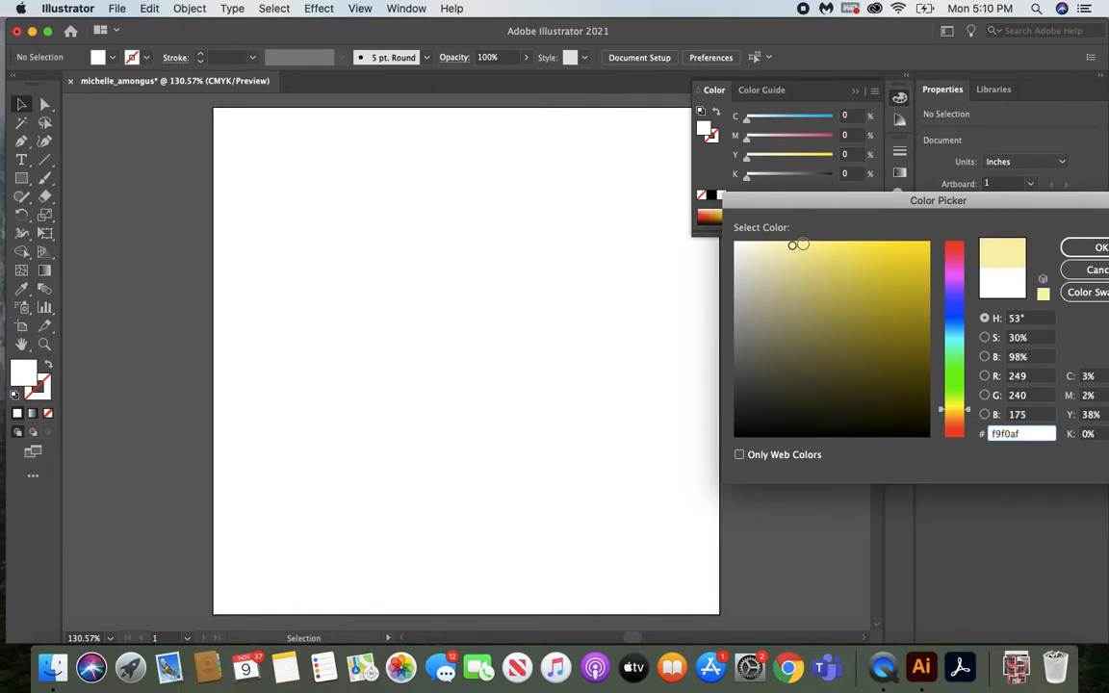
left_click(1097, 249)
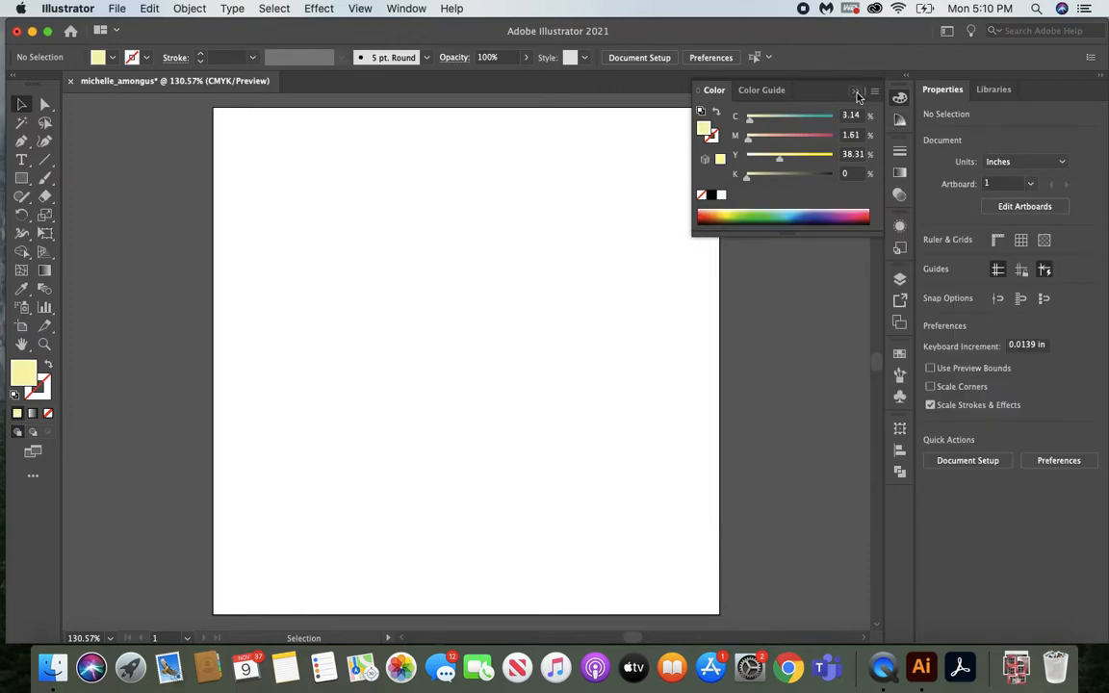
left_click(22, 183)
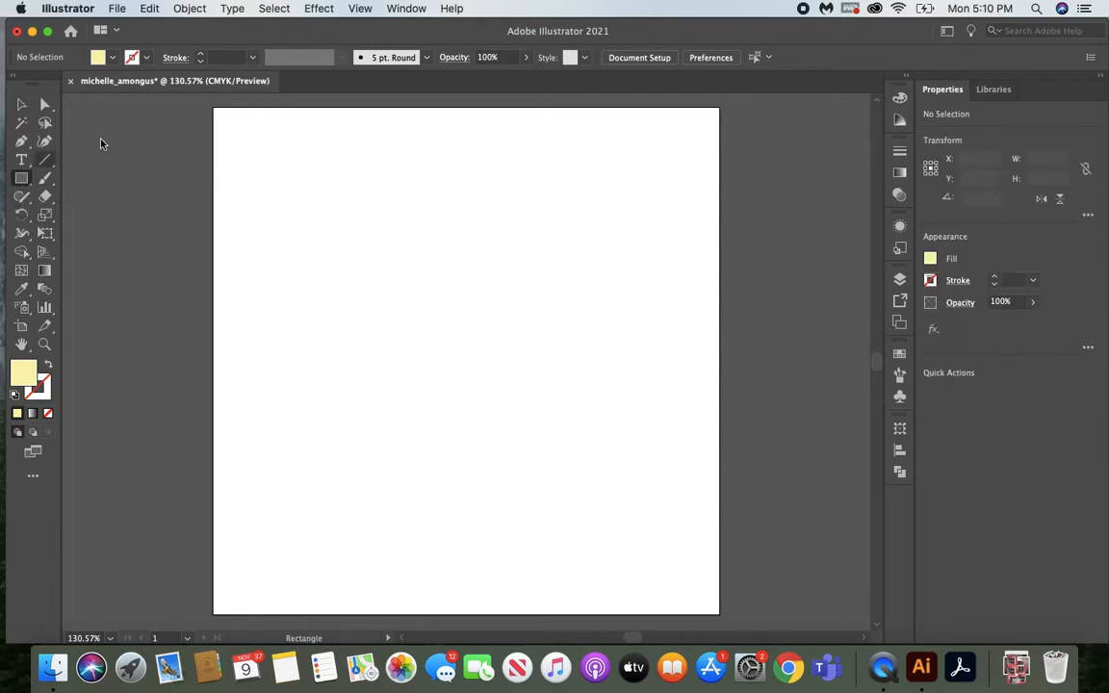
mouse_move(213, 107)
left_mouse_down()
mouse_move(354, 265)
mouse_move(718, 613)
left_mouse_up()
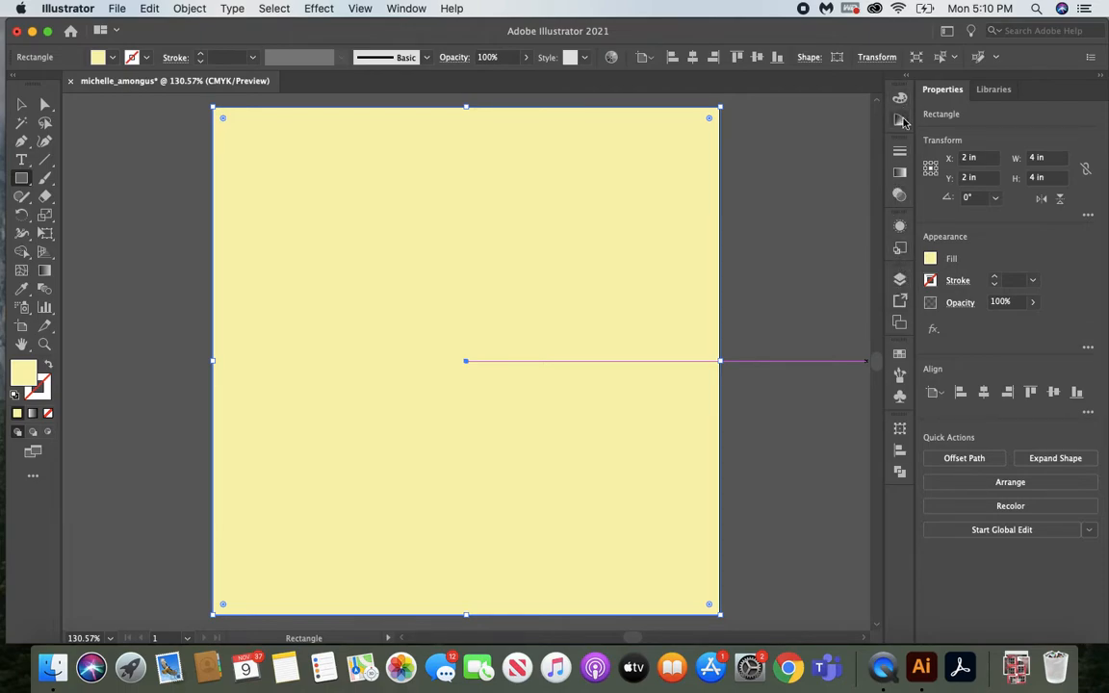
Display the Layers panel
left_click(901, 281)
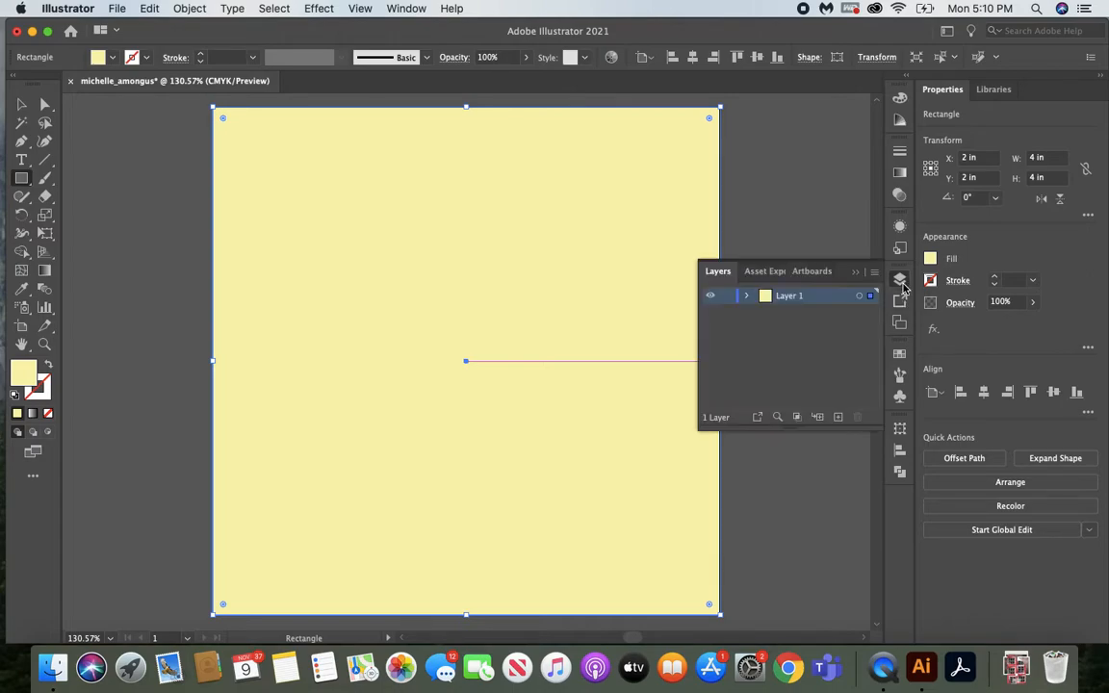
left_click(901, 281)
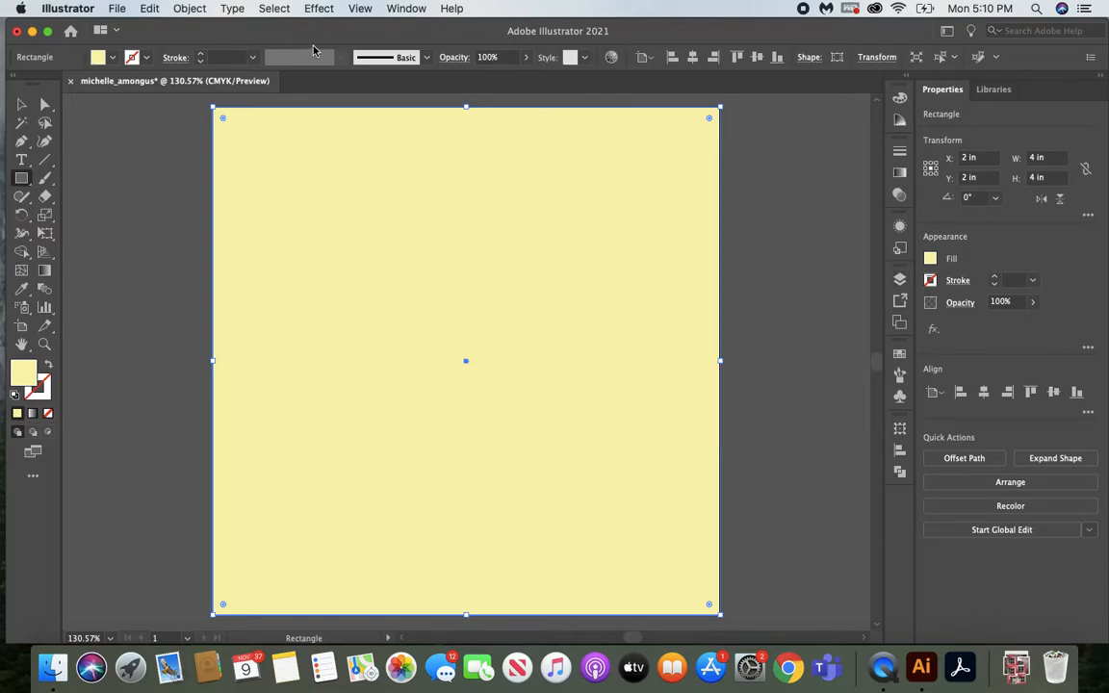
left_click(407, 9)
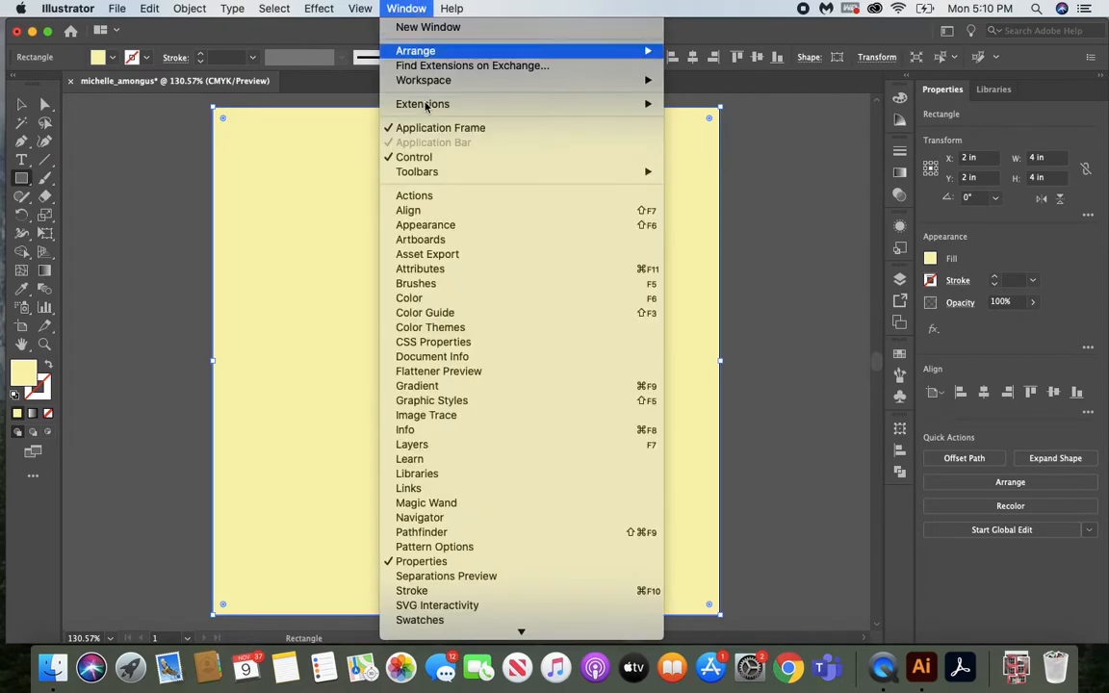
left_click(433, 448)
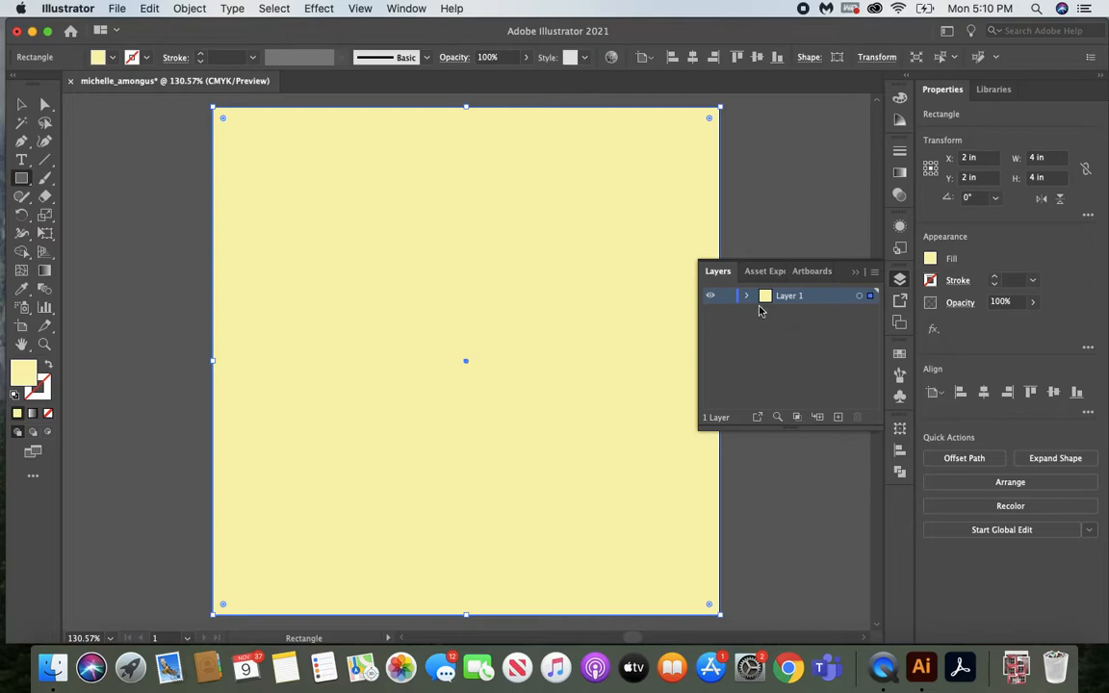
Toggle Layer 1's visibility and outline view off and back on
left_click(709, 296)
left_click(710, 296)
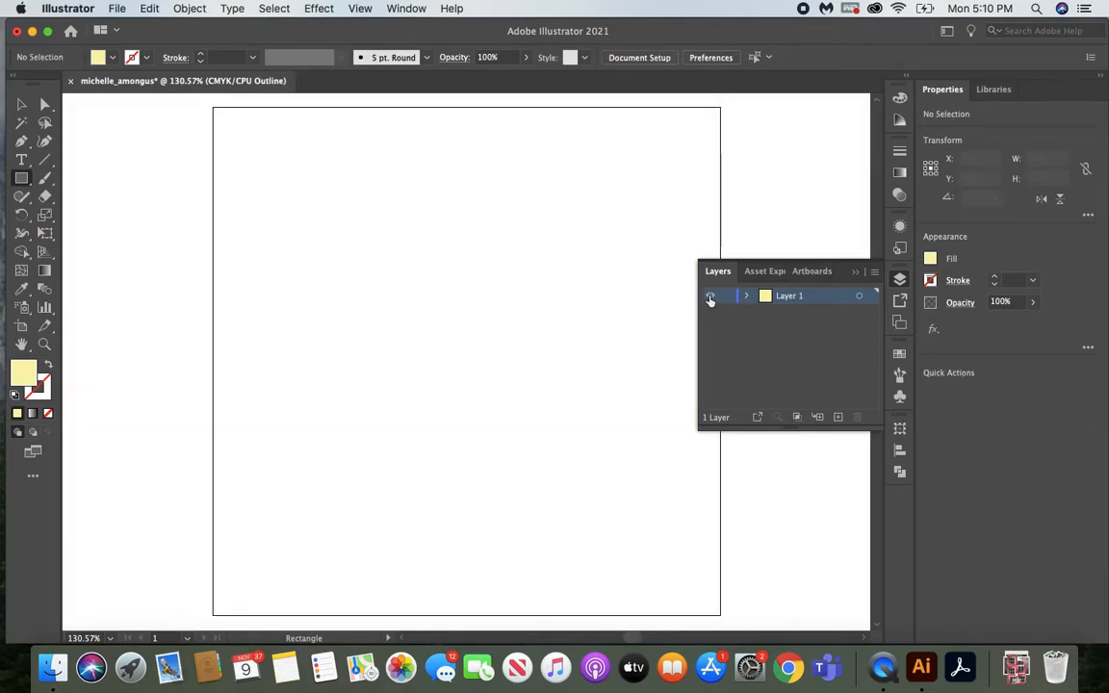
left_click(709, 296, "super")
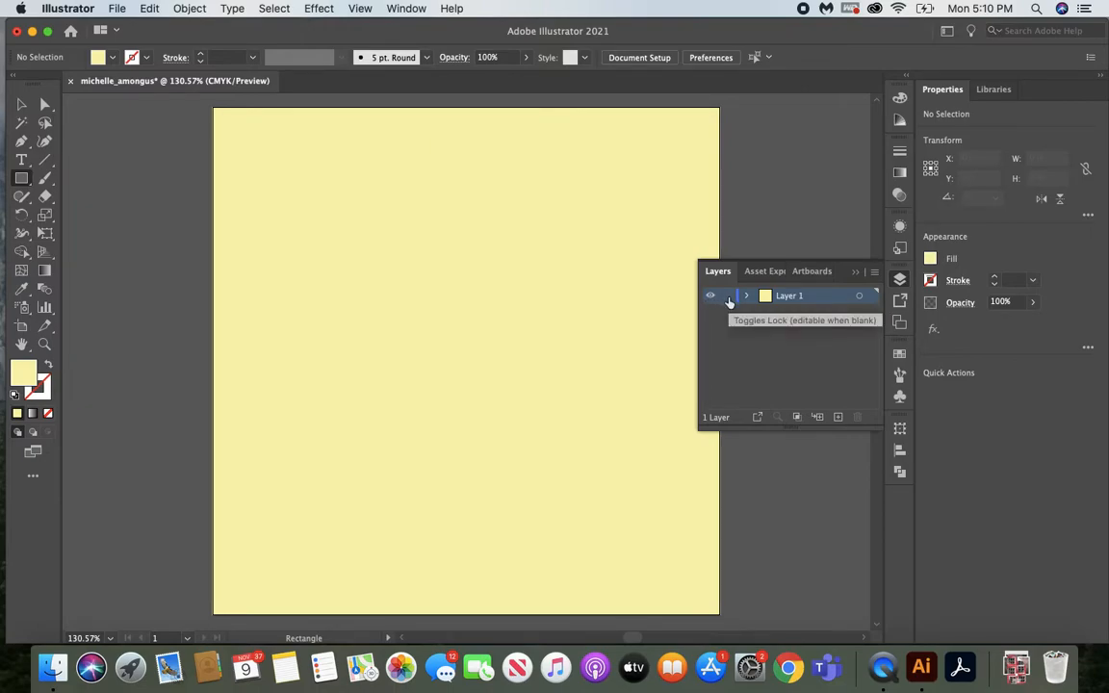
Lock Layer 1 with the yellow rectangle and add a new layer above it
left_click(726, 298)
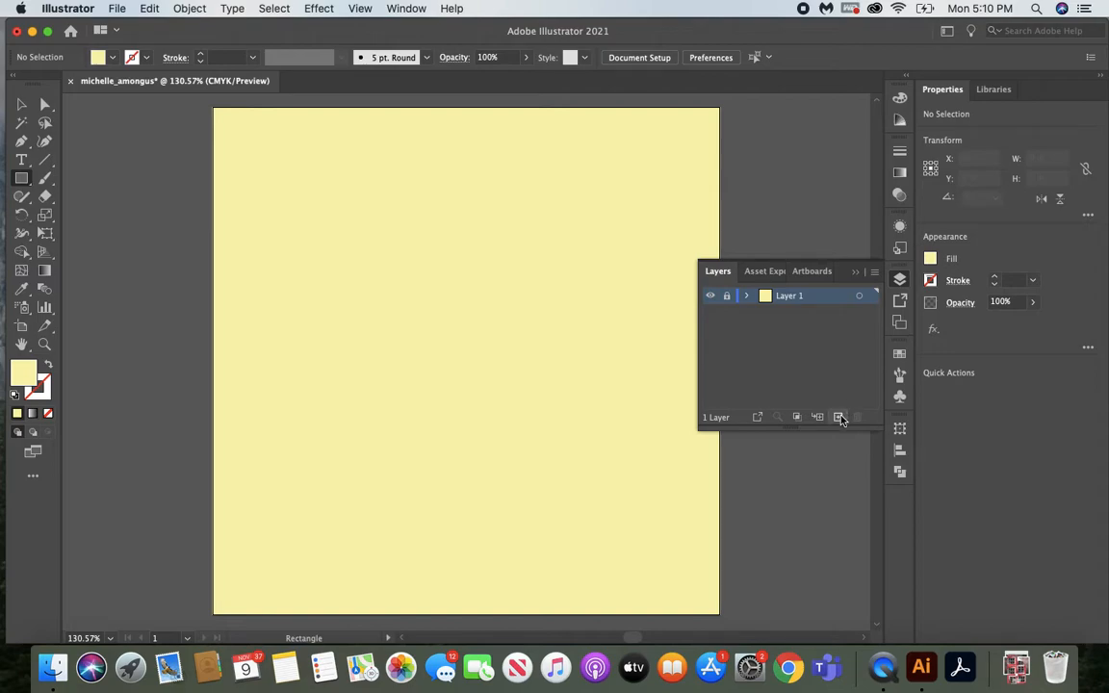
left_click(727, 297)
left_click(837, 419)
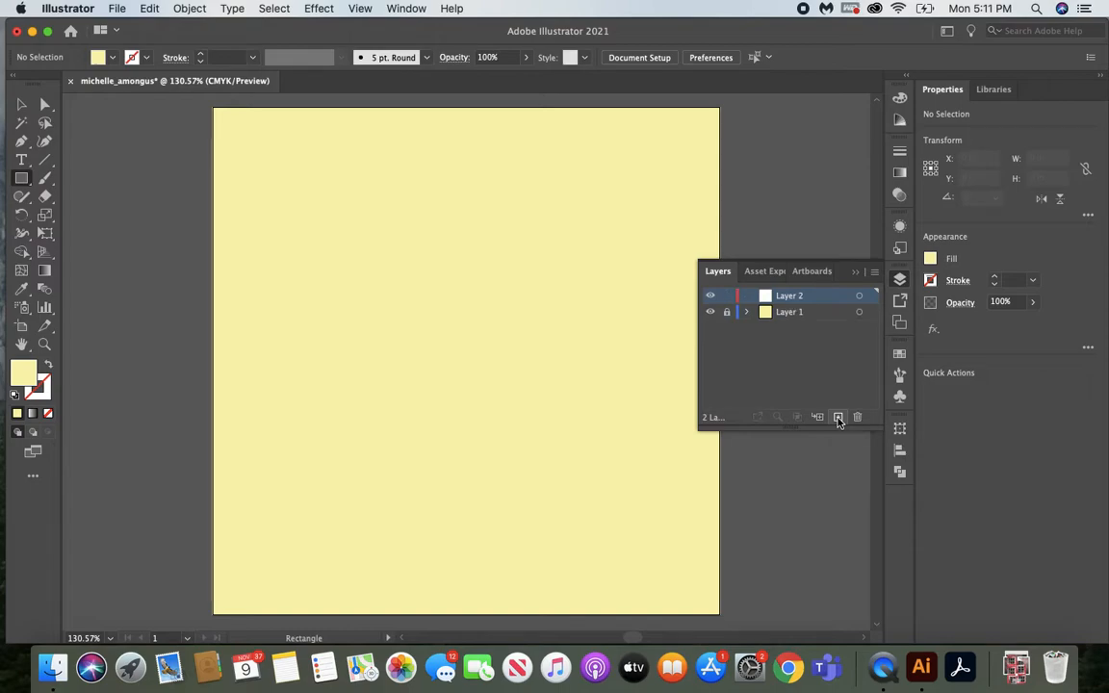
Rename the locked lower layer Background and the new upper layer Among Us
double_click(791, 314)
key("BackSpace")
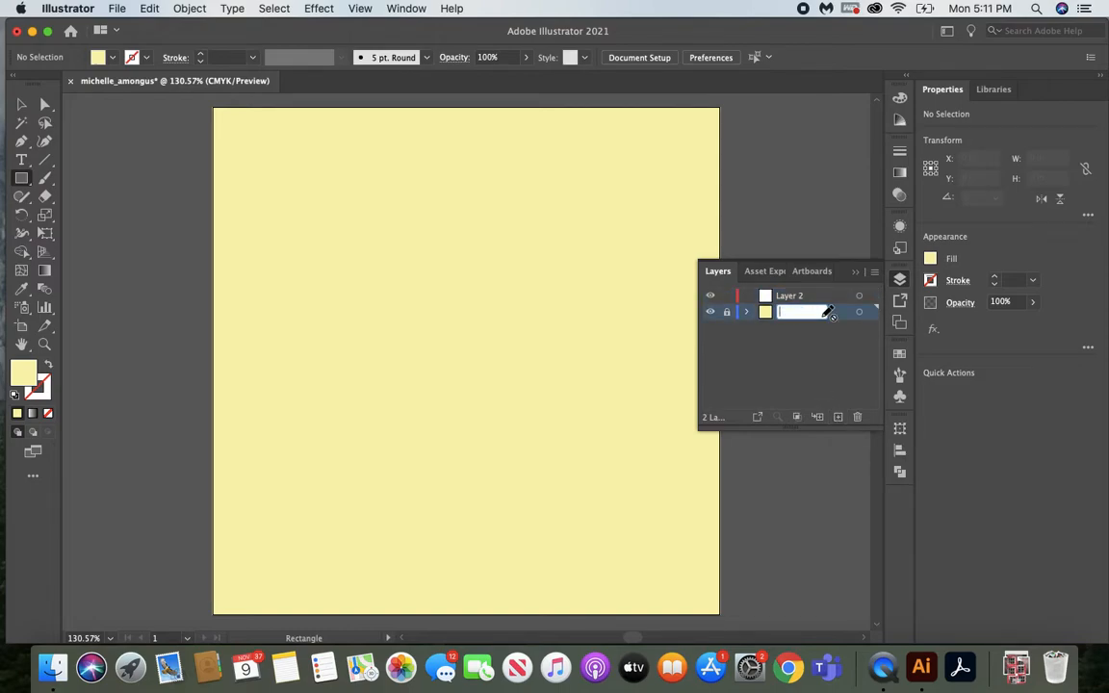
type("Background")
left_click(801, 301)
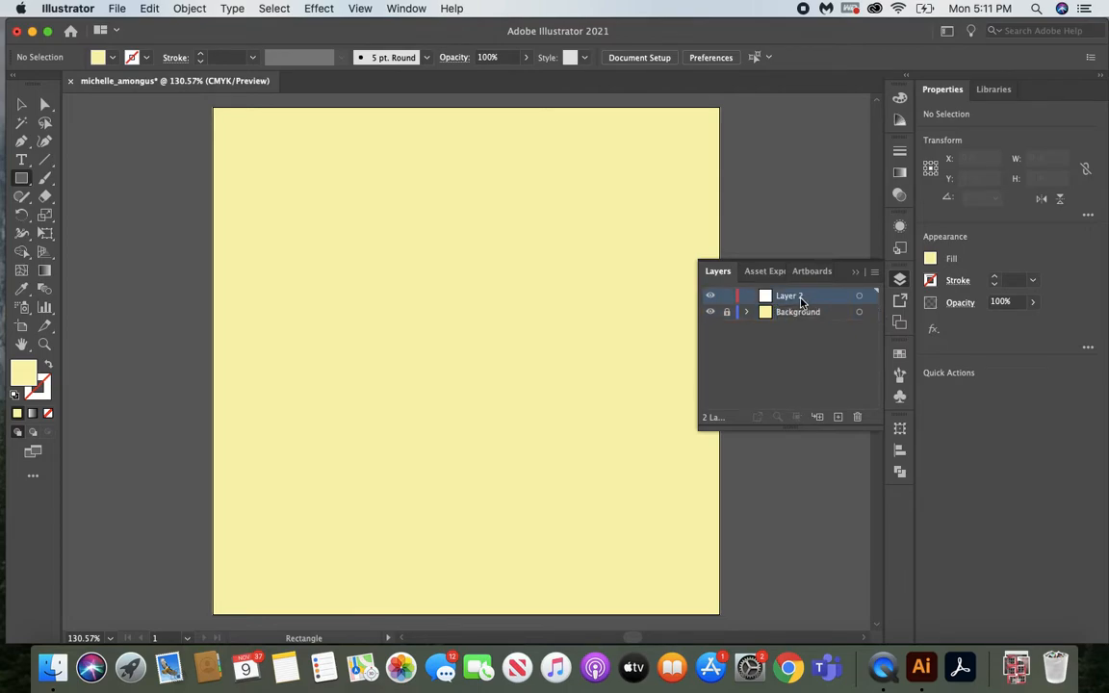
double_click(802, 298)
type("Among U")
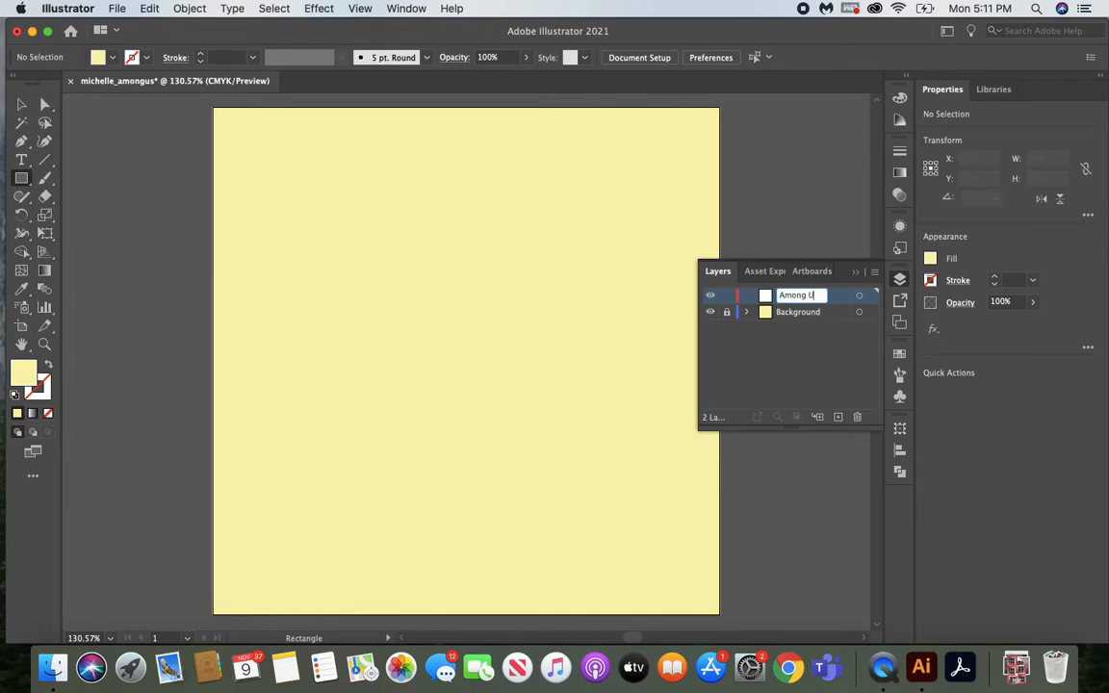
left_click(829, 362)
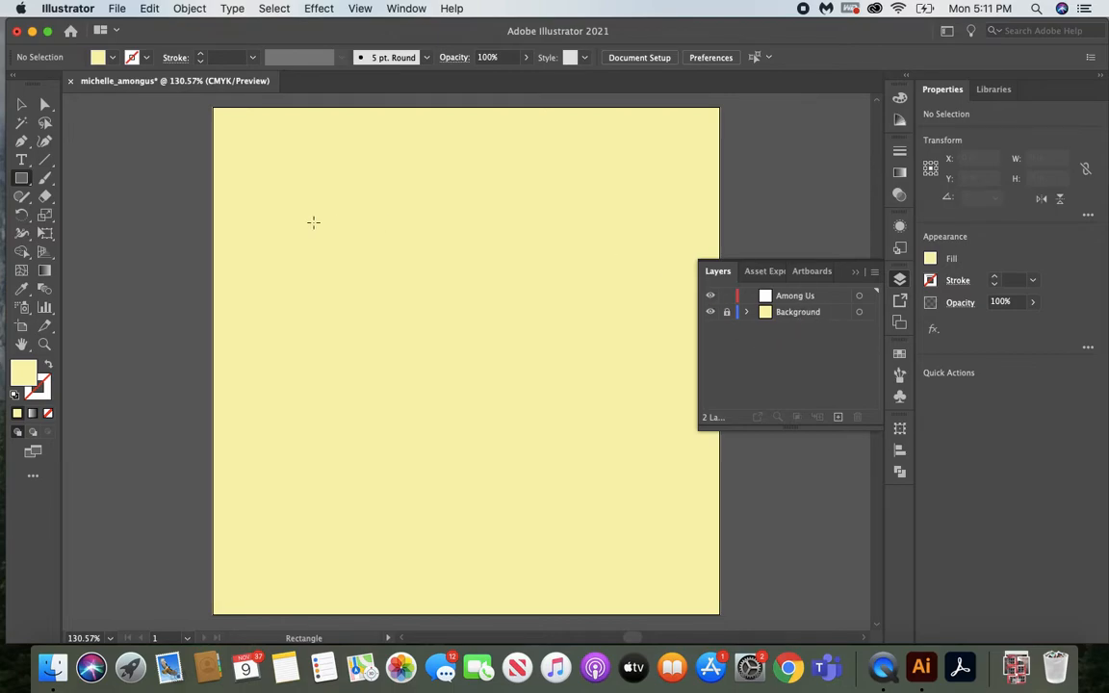
left_click(857, 276)
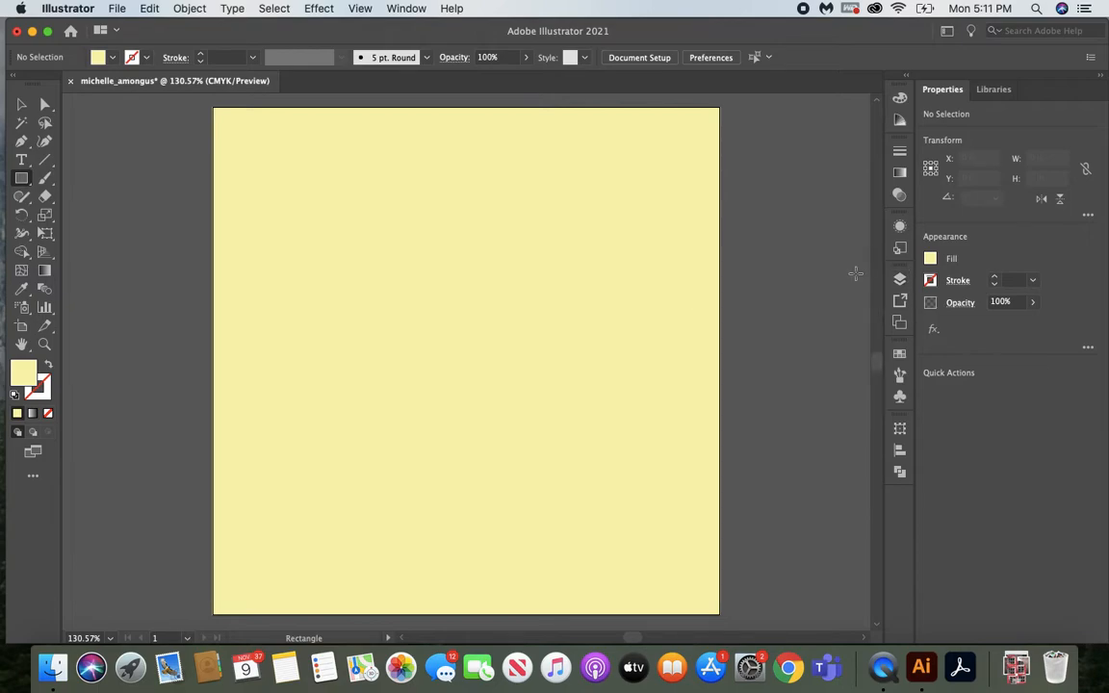
Draw a teal (#50c9bd) upright rectangle about 1.76 in wide and 2.7 in high near the middle of the artboard
double_click(26, 375)
left_click_drag(967, 409, 969, 342)
mouse_move(880, 284)
left_mouse_down()
mouse_move(871, 248)
mouse_move(850, 281)
left_mouse_up()
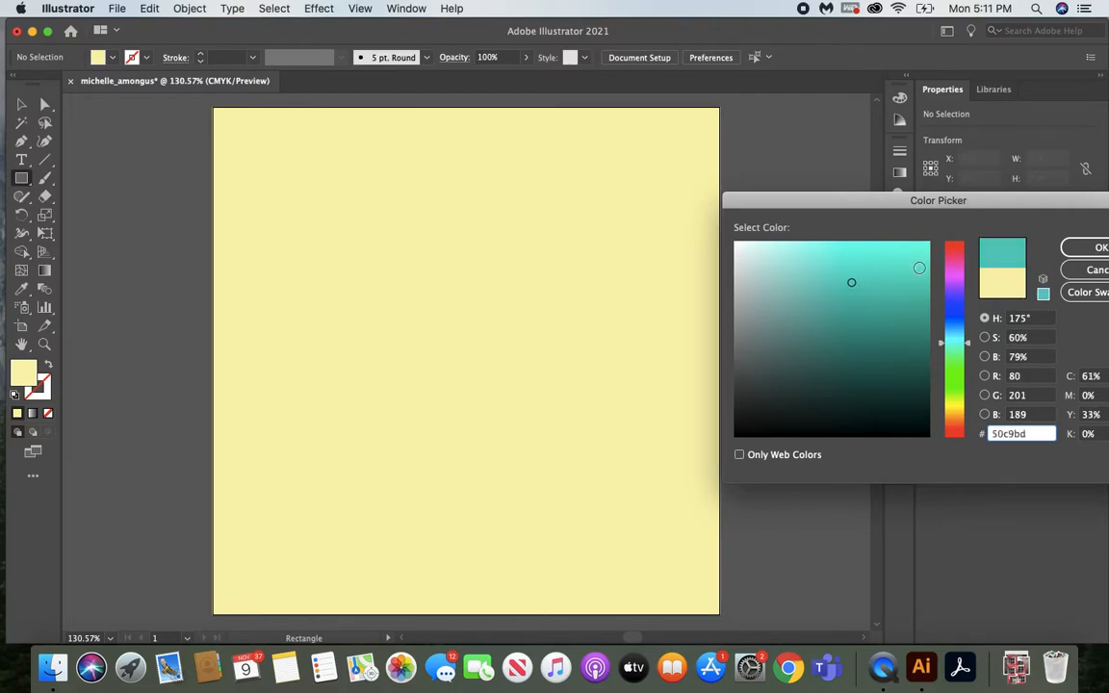
left_click(1081, 251)
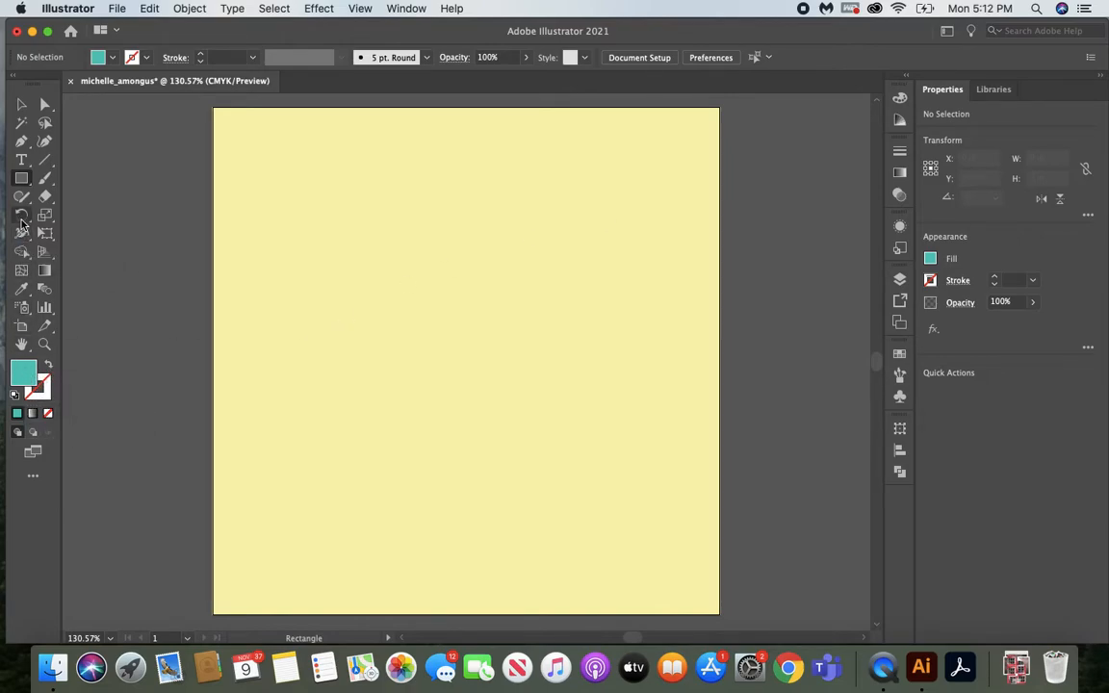
left_click(22, 181)
left_click_drag(366, 203, 589, 545)
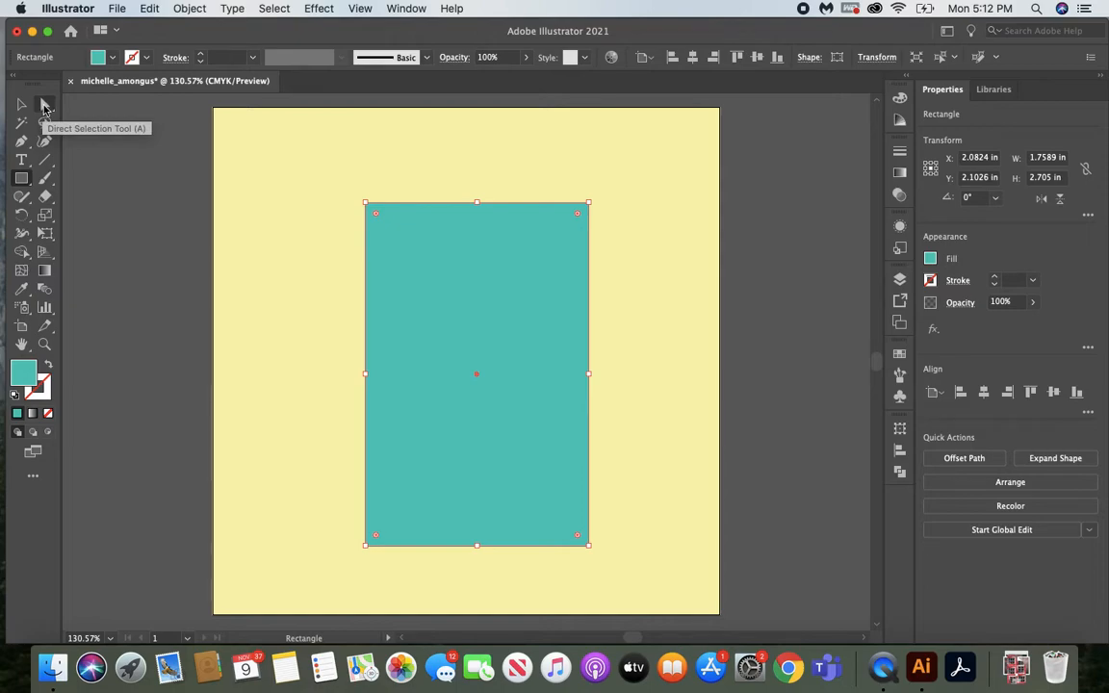
Round only the two top corners of the teal rectangle to a radius of about 0.63 in
left_click(44, 106)
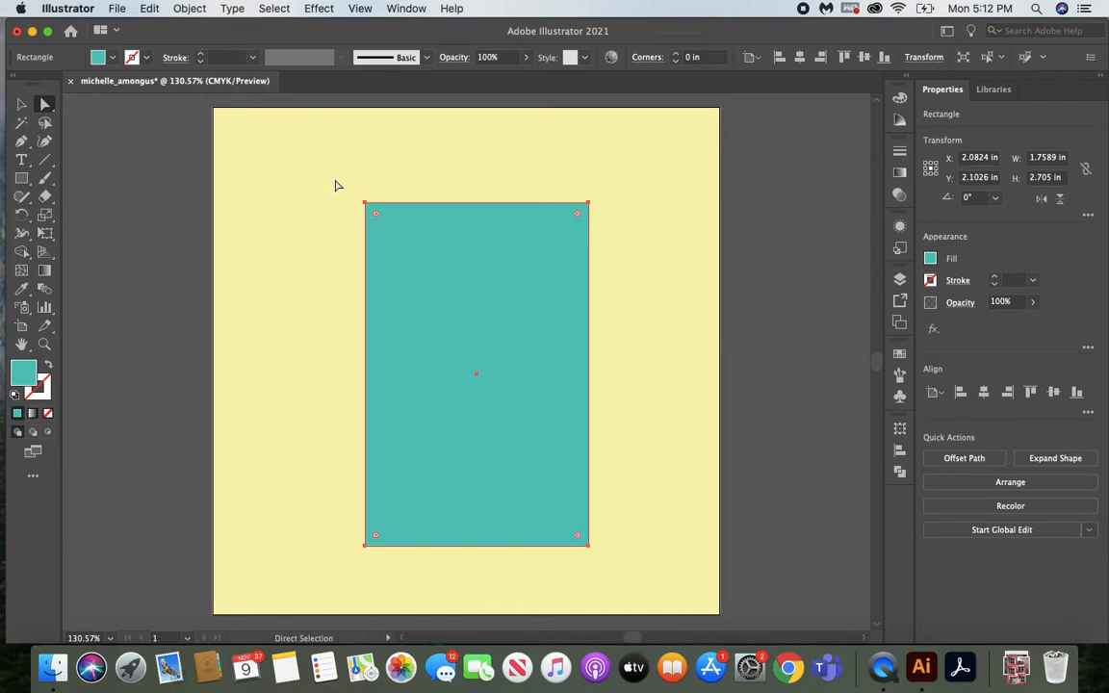
left_click_drag(338, 180, 609, 237)
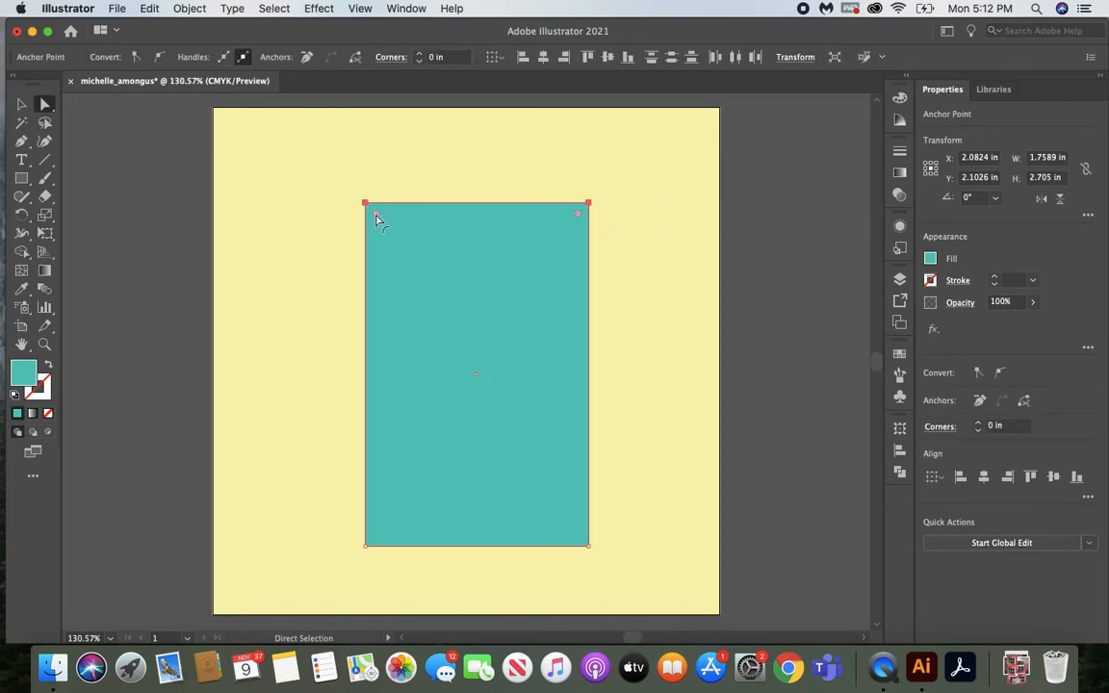
left_click_drag(376, 215, 444, 287)
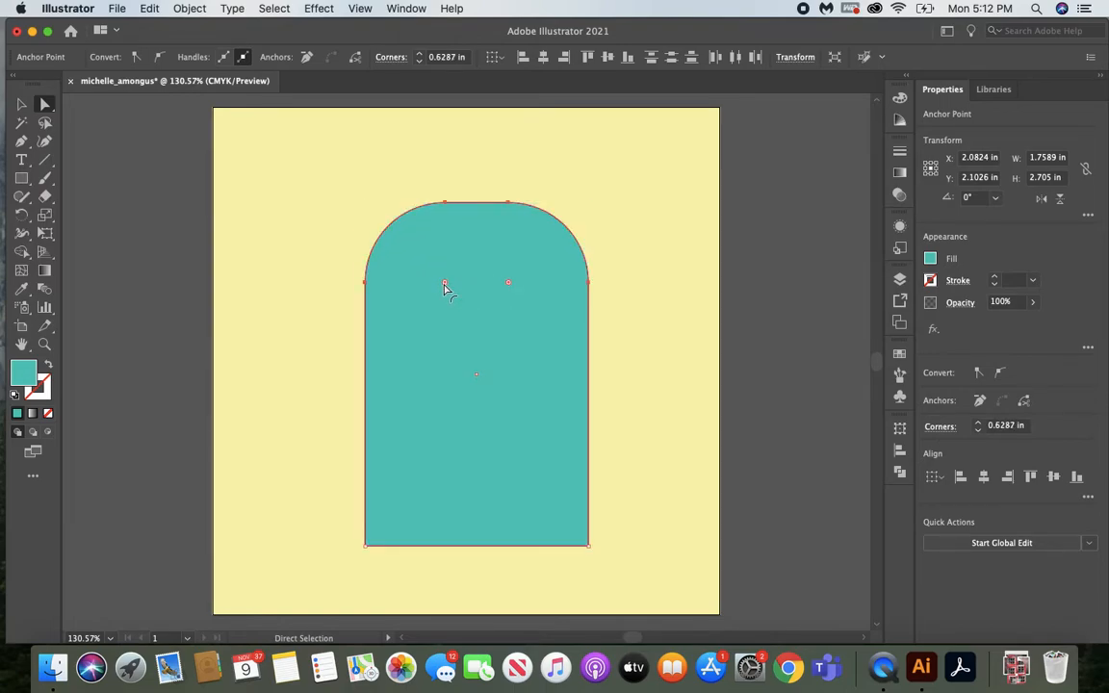
Draw a rectangle about 0.39 by 1.13 in across the middle of the body's bottom edge and merge its inner and protruding parts with Shape Builder
left_click(21, 179)
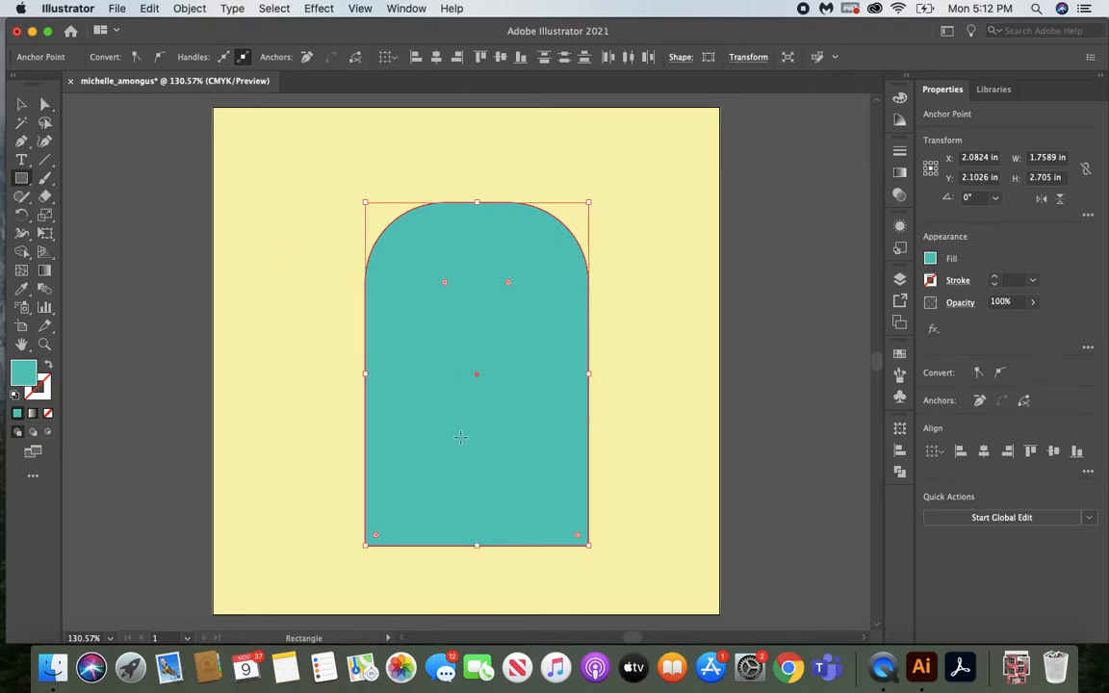
left_click_drag(457, 438, 508, 581)
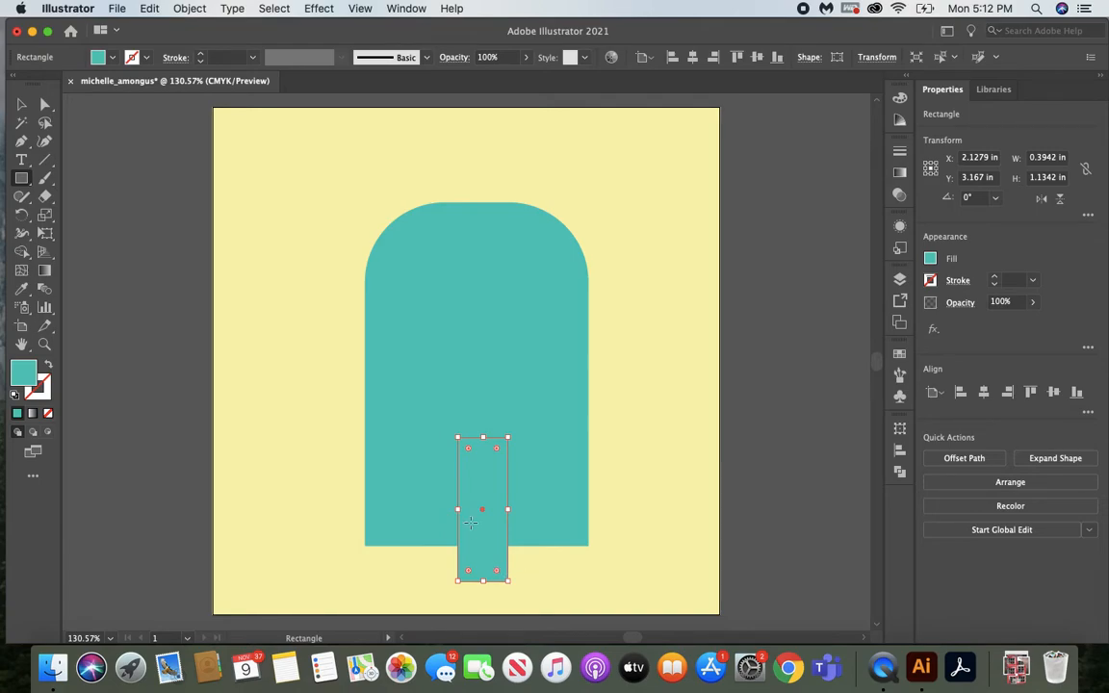
left_click(21, 103)
left_click_drag(296, 246, 584, 575)
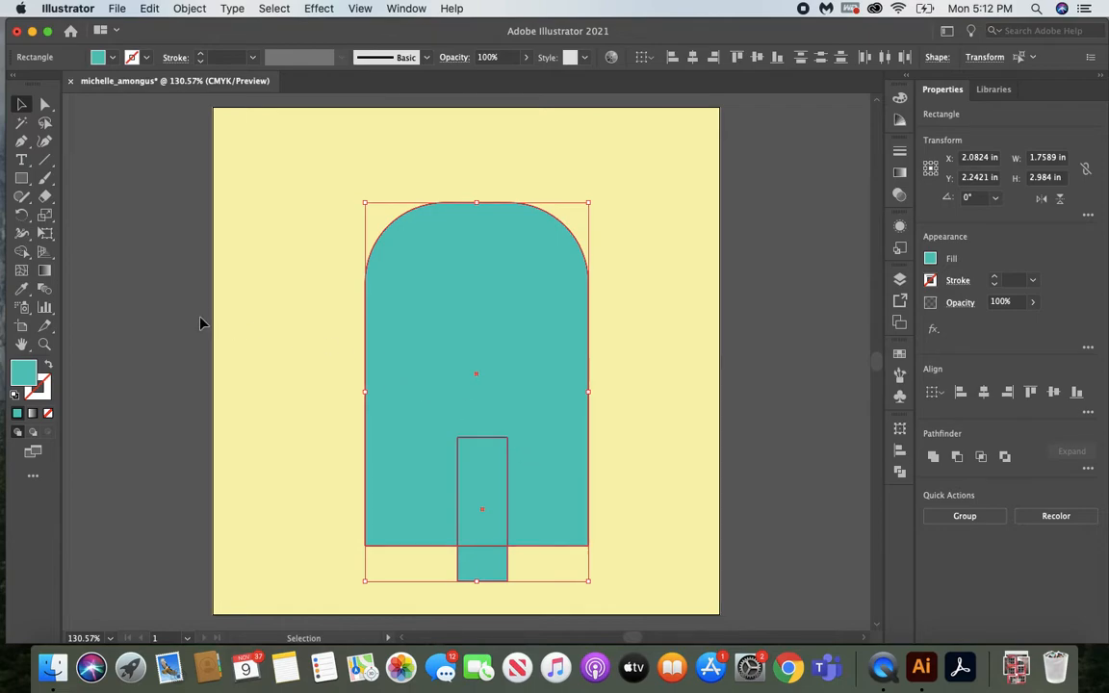
left_click(21, 253)
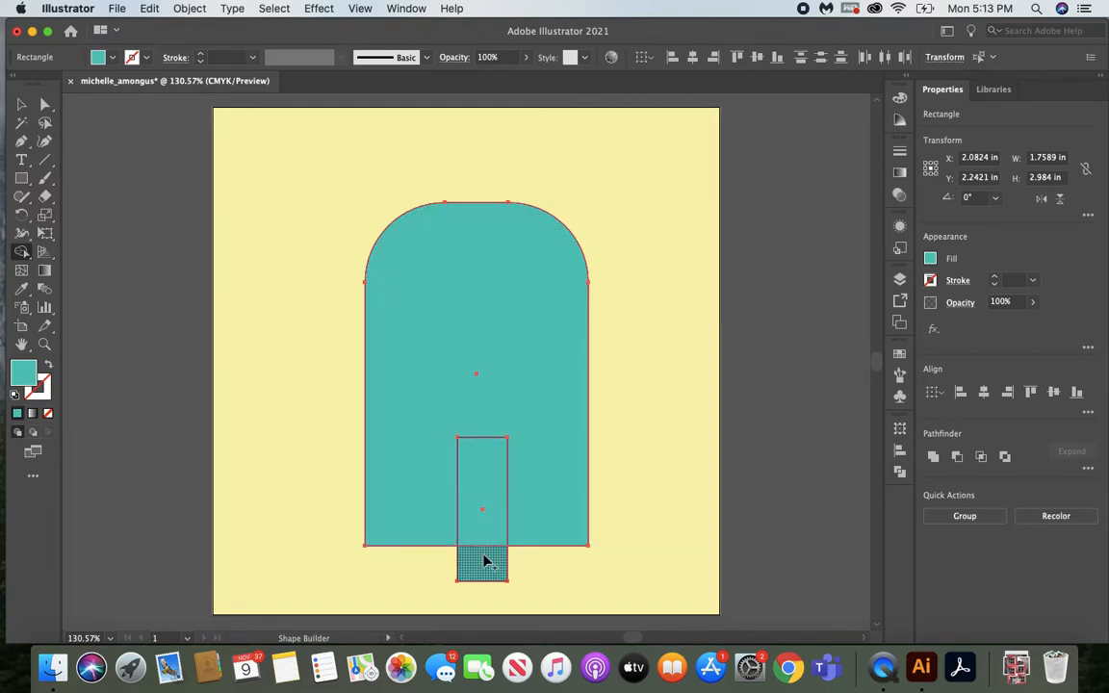
left_click_drag(486, 561, 483, 531)
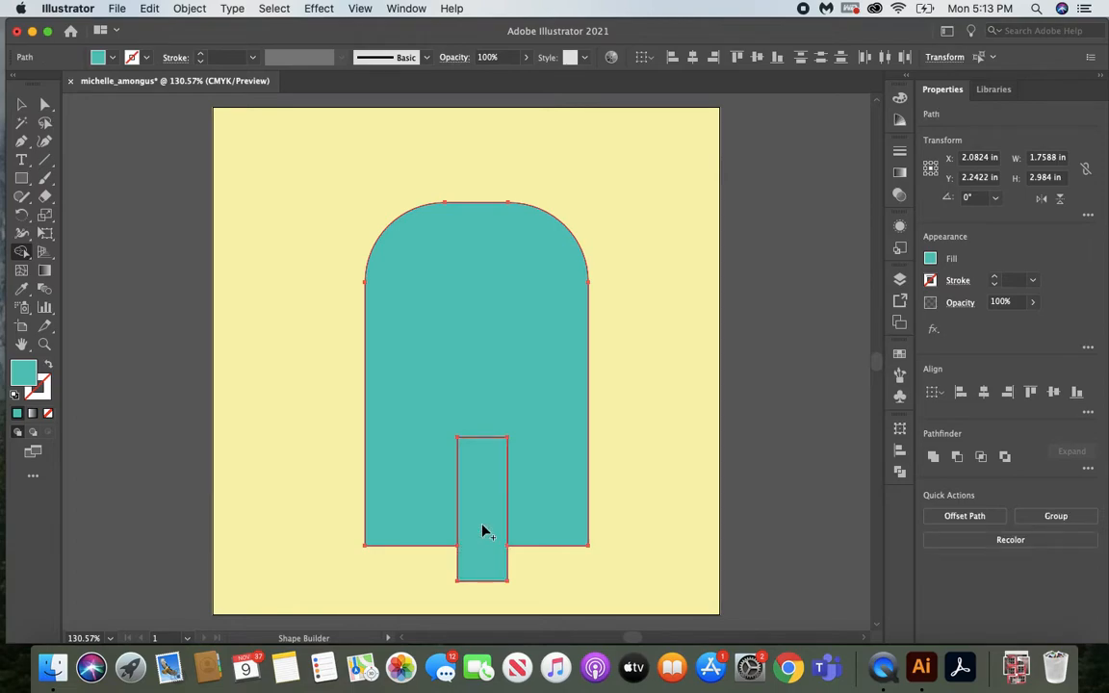
Cut the rectangle between the legs out of the body with Shape Builder and round both feet's bottom corners to about 0.12 in
left_click(483, 575, "alt")
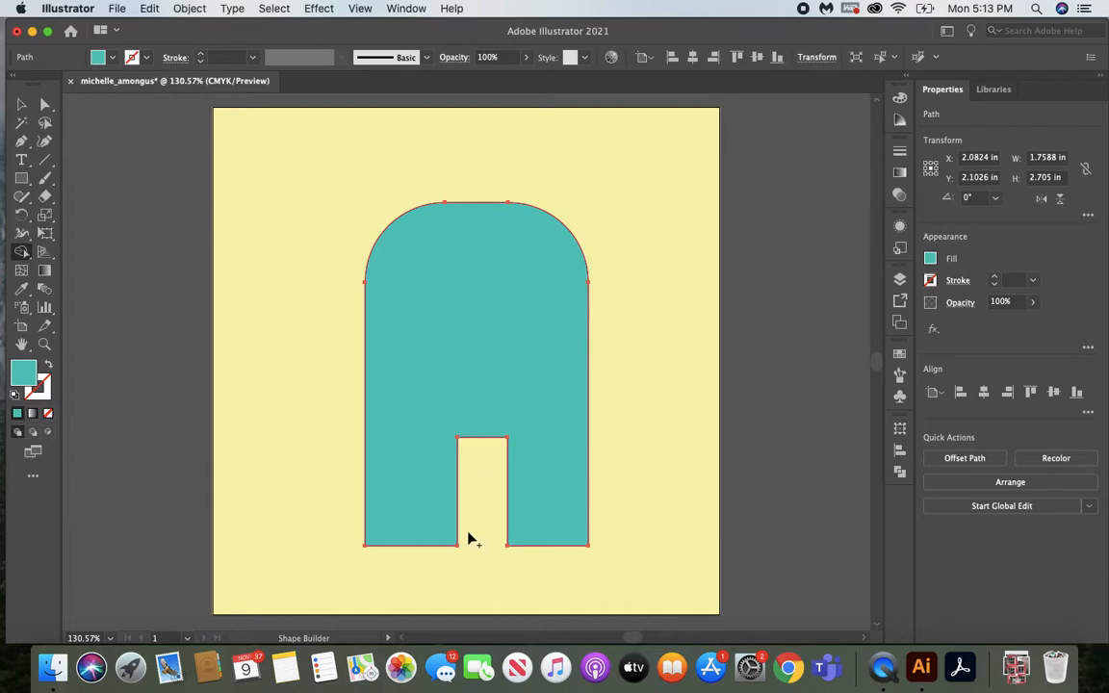
left_click(46, 106)
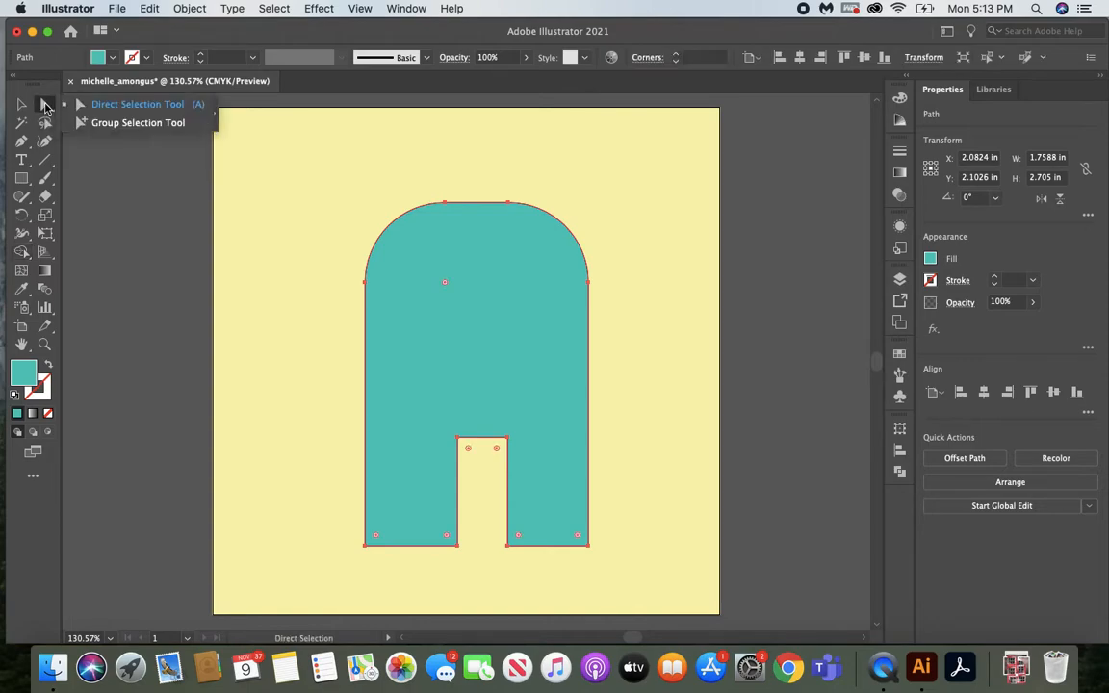
left_click_drag(347, 543, 482, 581)
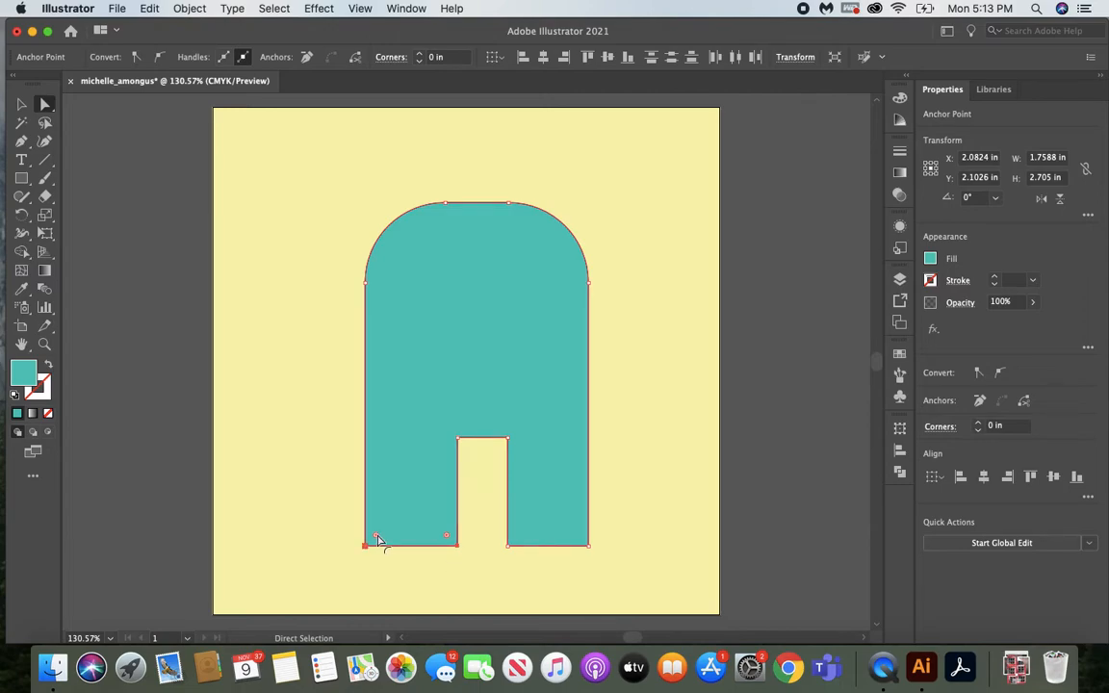
left_click_drag(375, 536, 381, 534)
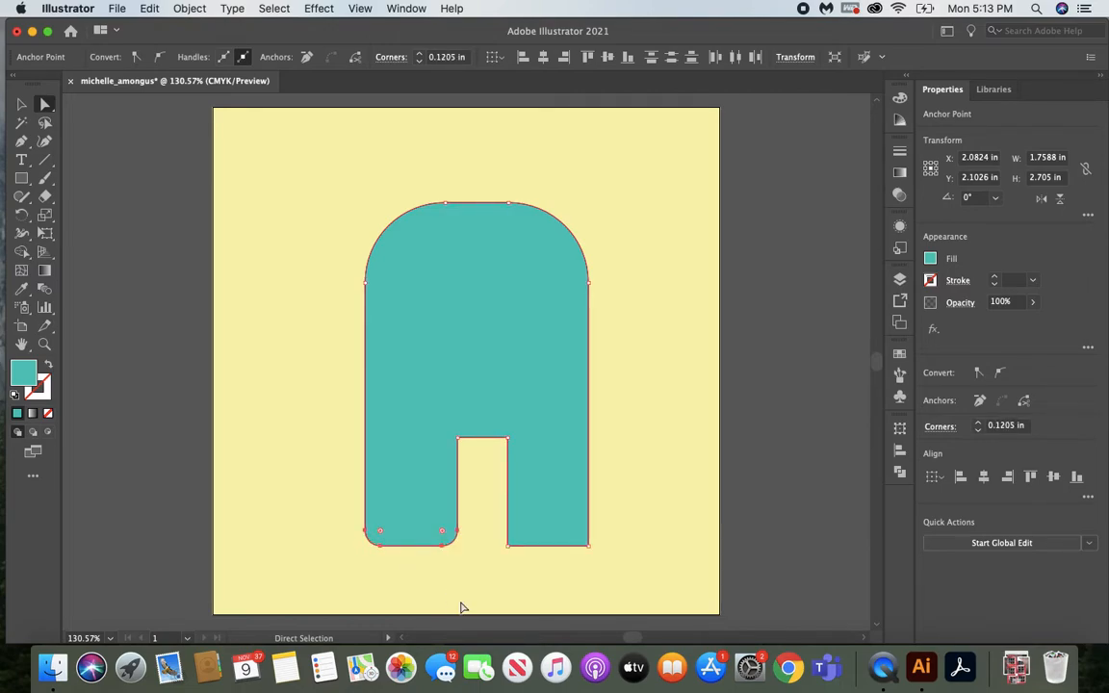
left_click_drag(493, 526, 625, 574)
left_click_drag(519, 540, 523, 536)
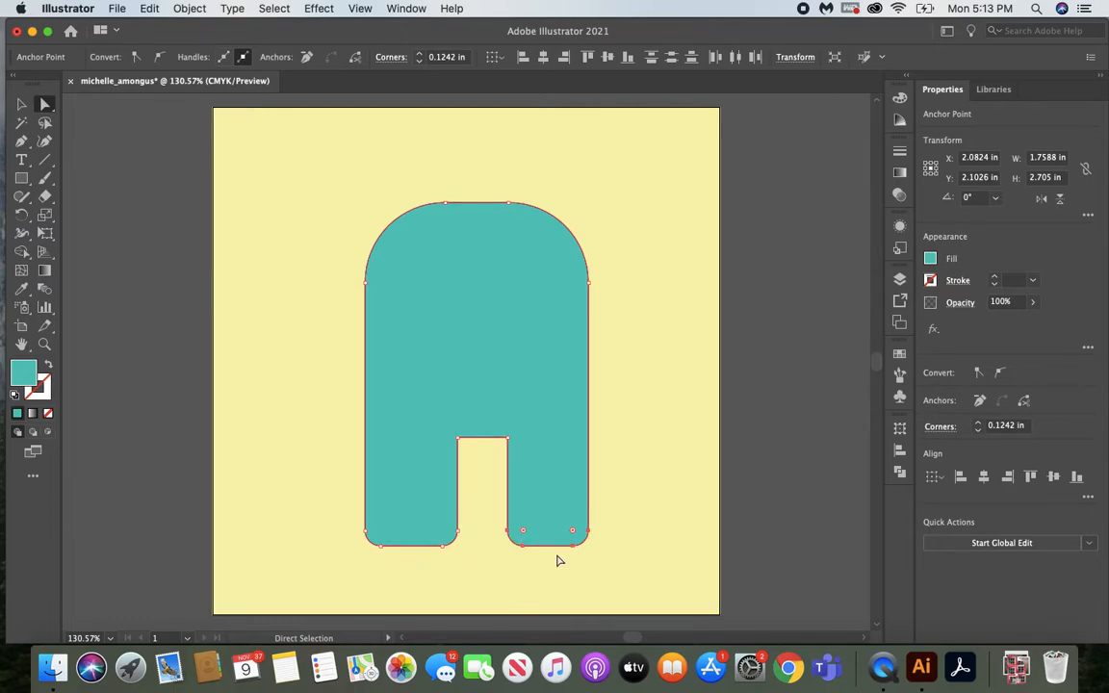
Raise the upper-right corner of the gap between the legs to about Y 2.54 in so its top edge slants
left_click(508, 439)
key("Up")
key("Up")
key("Up")
key("Up")
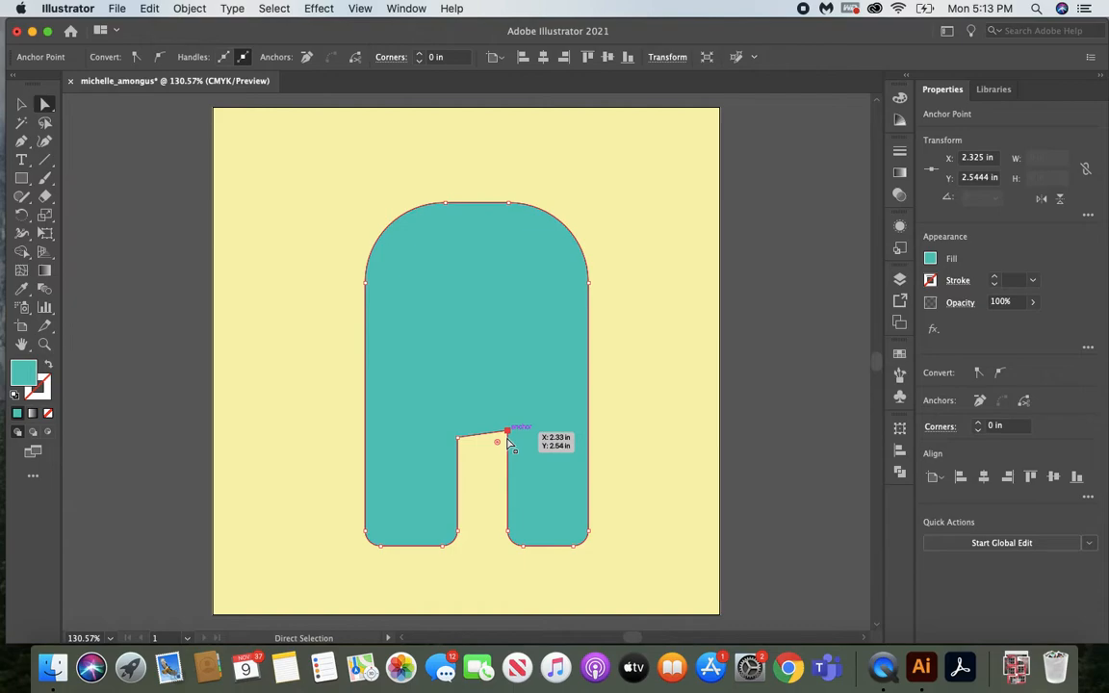
left_click(299, 328)
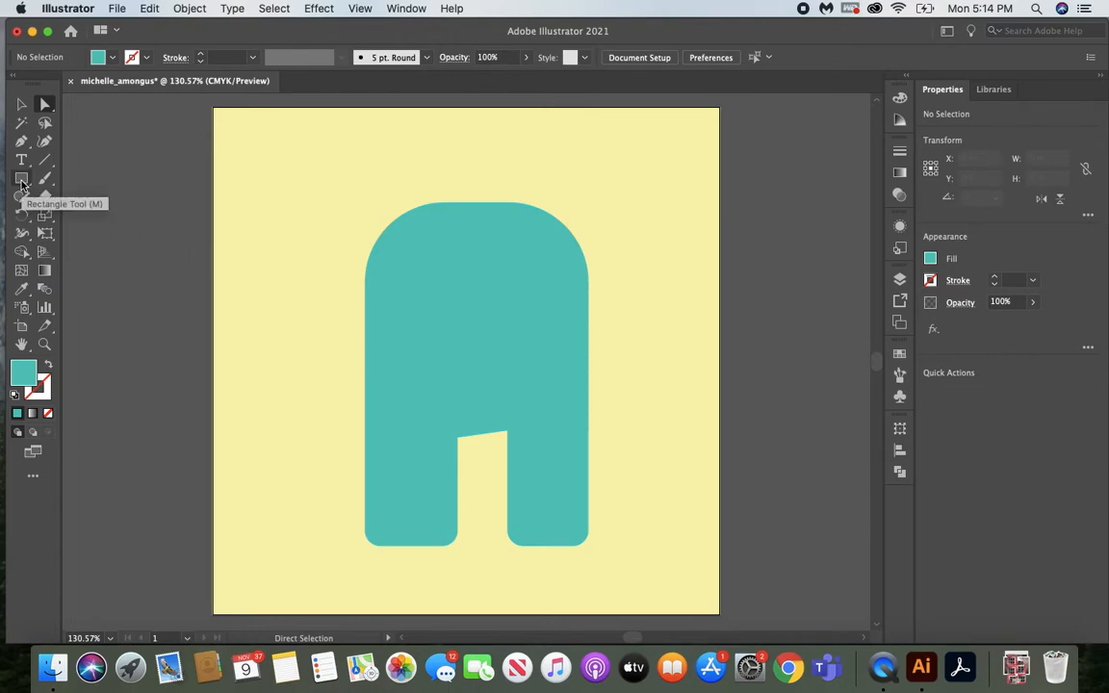
Draw a visor rectangle about 1.24 in wide and 0.55 in high overhanging the body's upper right edge and round all its corners
left_click_drag(22, 183, 59, 184)
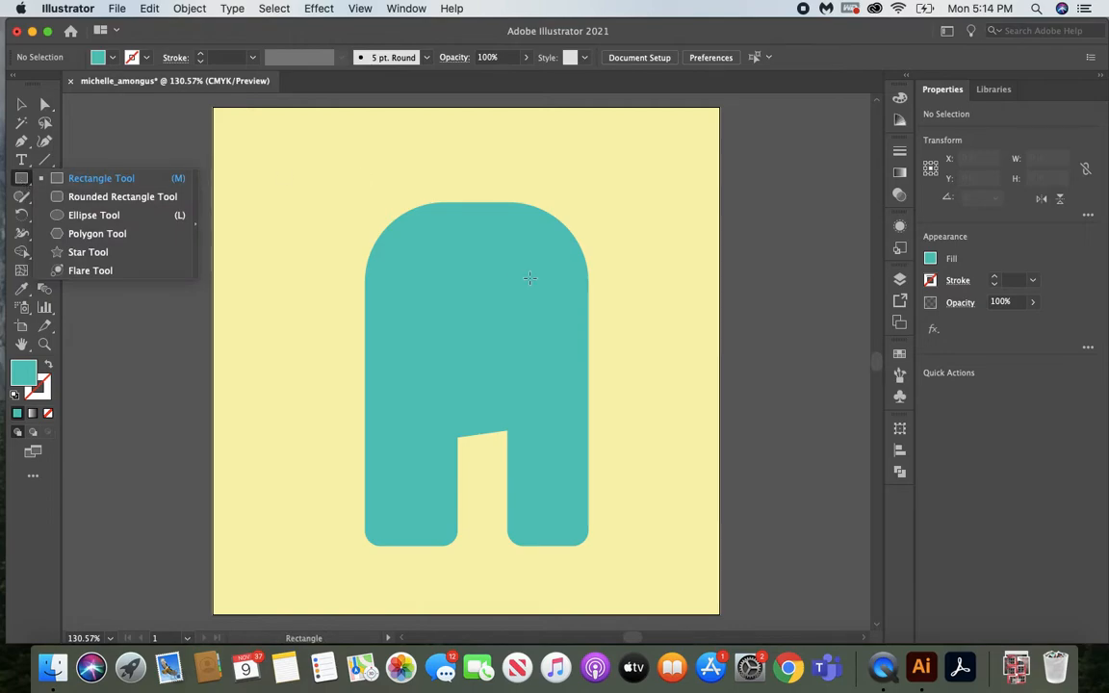
left_click_drag(470, 282, 628, 352)
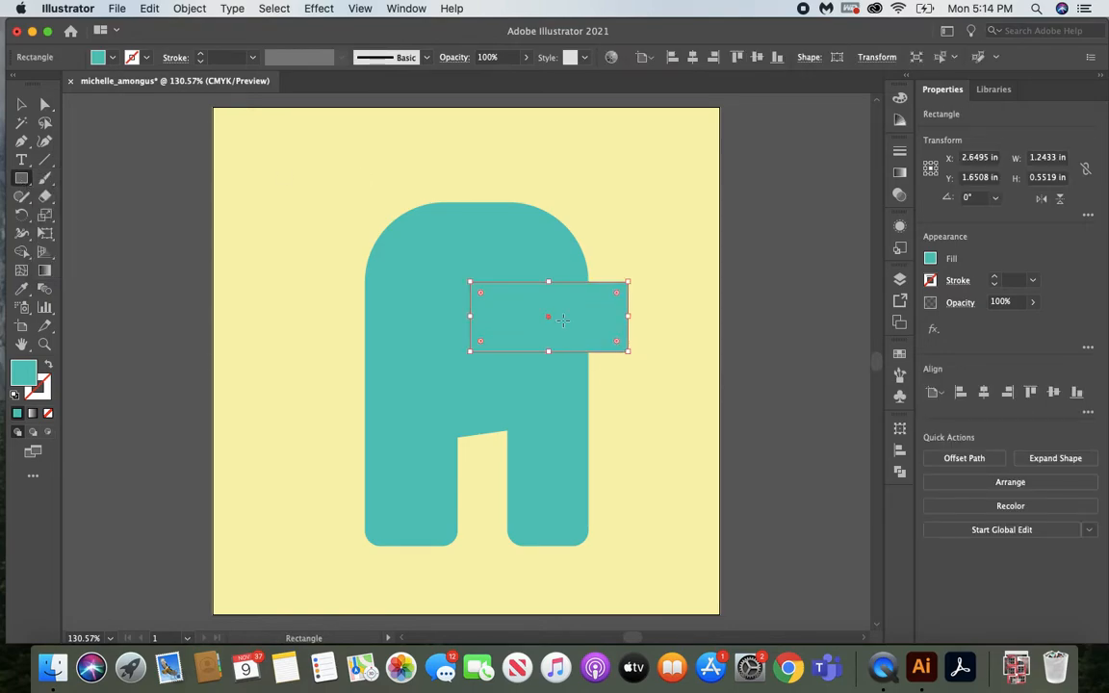
left_click_drag(480, 291, 493, 304)
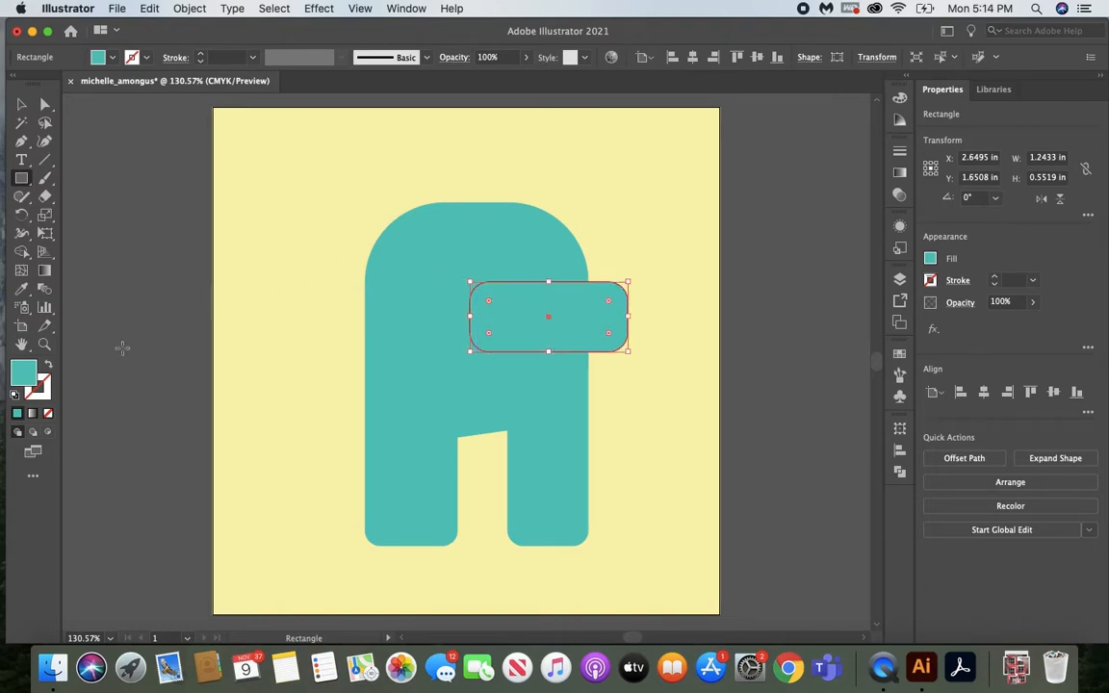
Fill the visor with light teal #a9e0d9
double_click(20, 379)
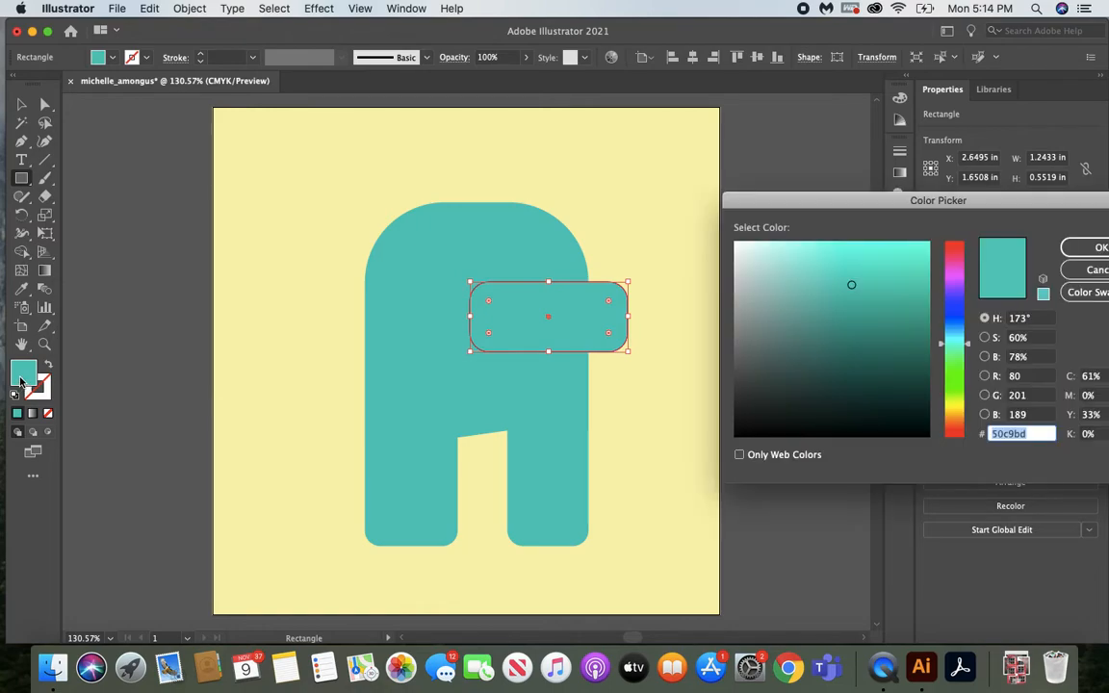
left_click(774, 259)
left_click_drag(773, 259, 783, 262)
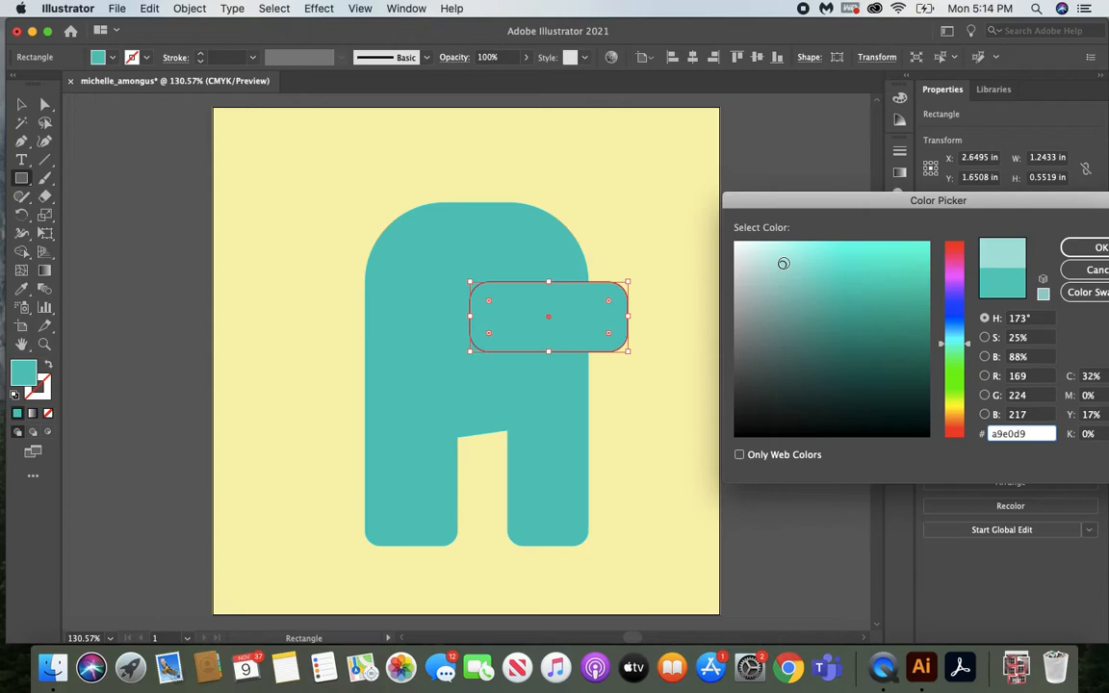
left_click(1085, 248)
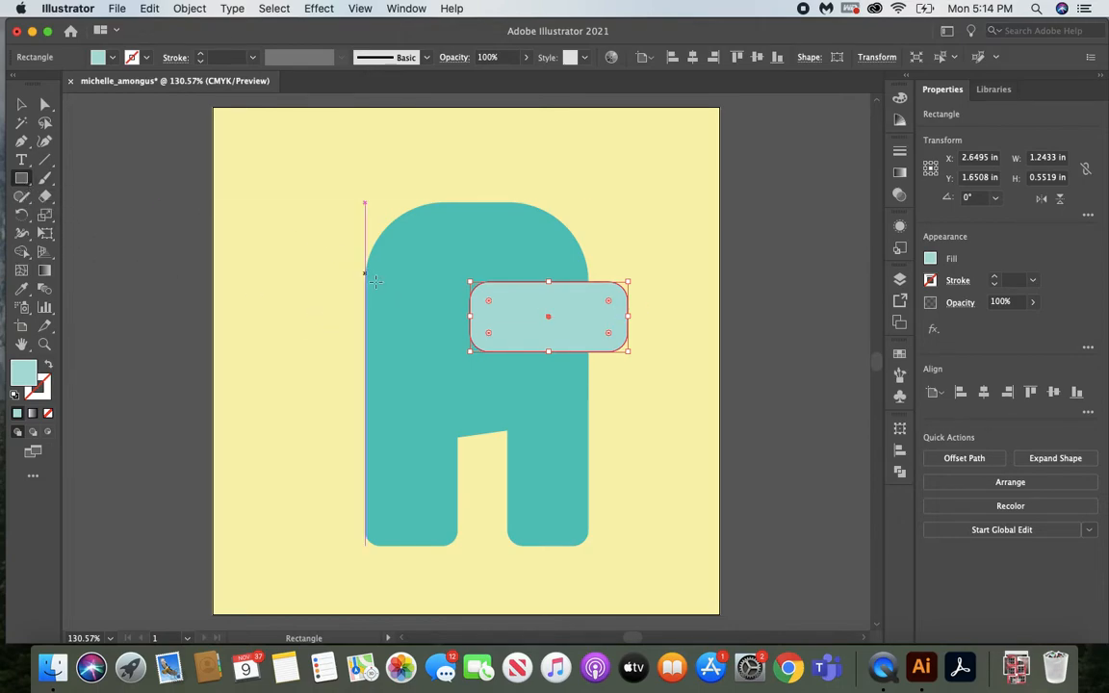
Draw a backpack rectangle about 0.49 by 1.15 in across the body's left edge and sample the body's teal fill for it
left_click_drag(388, 296, 324, 441)
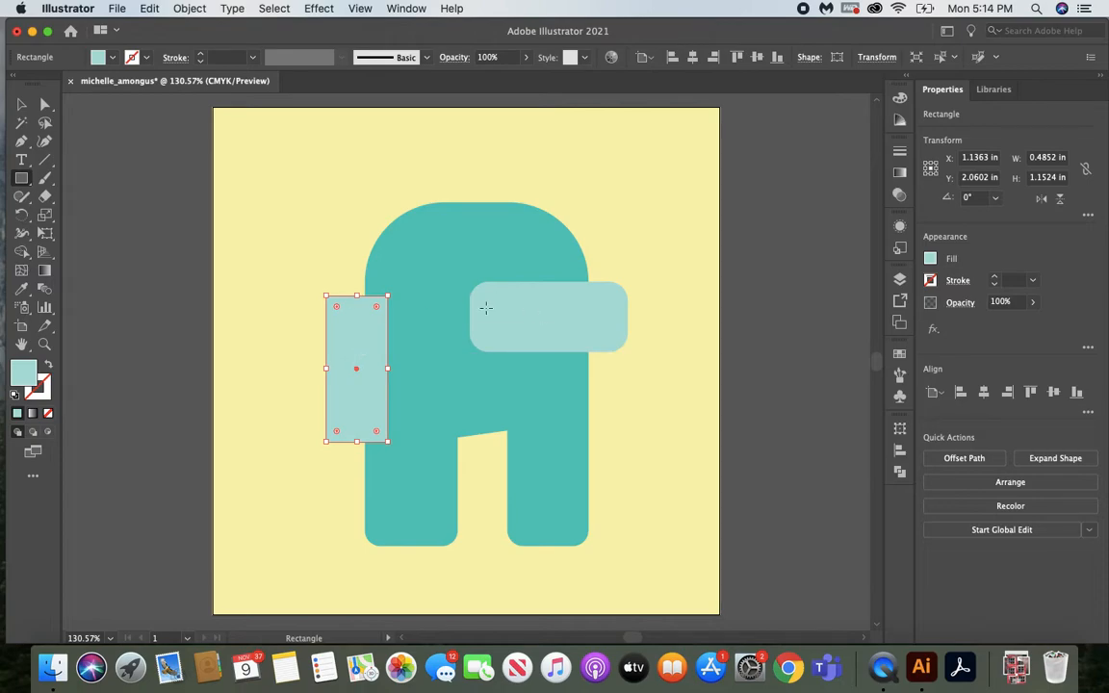
left_click(23, 291)
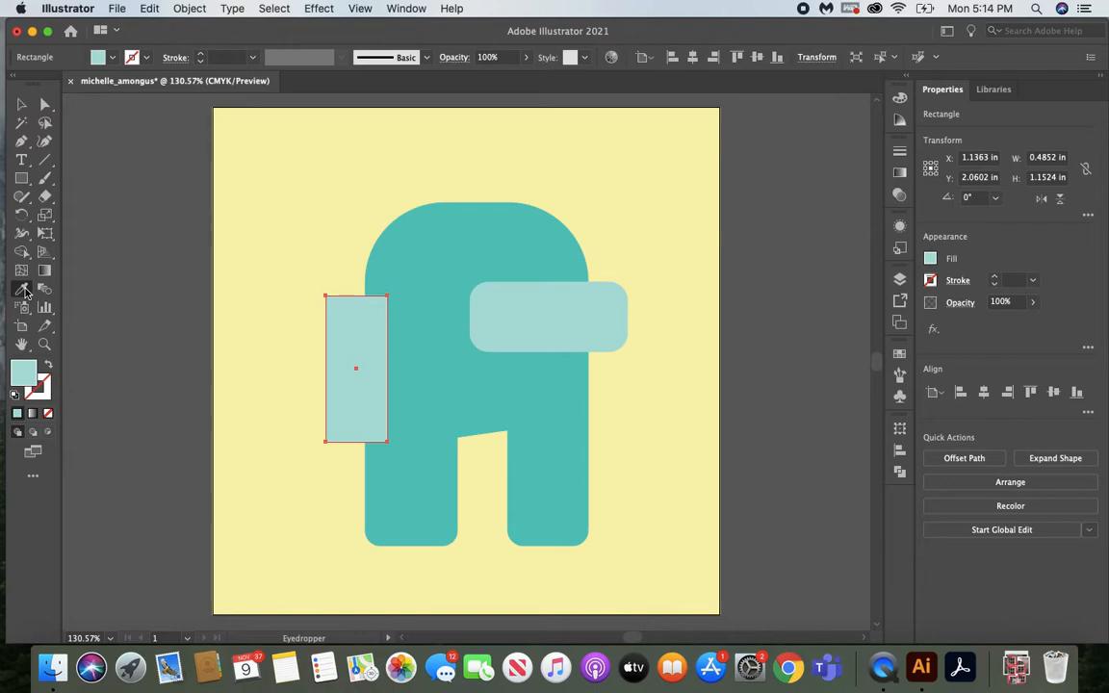
left_click(459, 238)
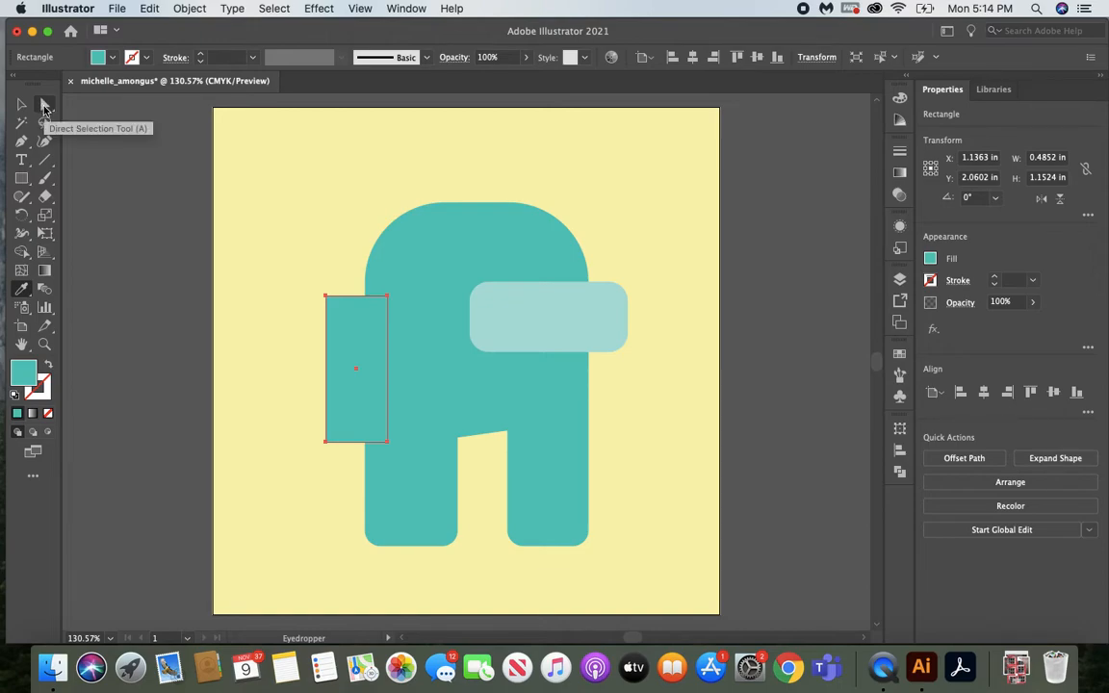
Round only the backpack's outer corners, the upper-left one to about 0.12 in and the lower-left one to about 0.4 in
left_click(43, 108)
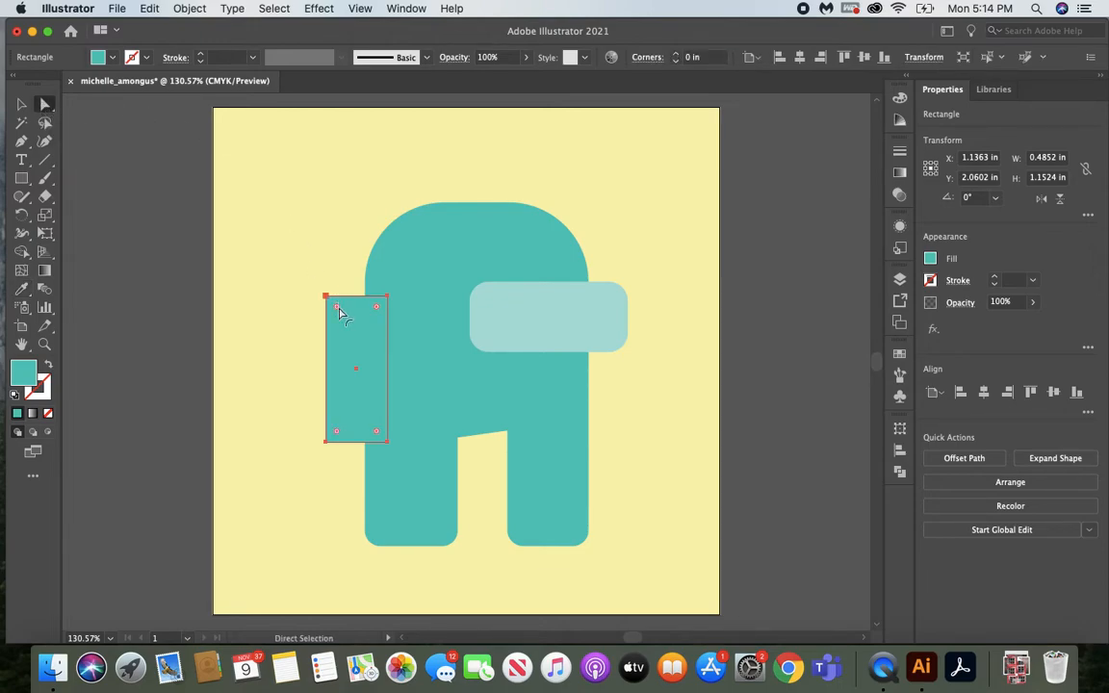
mouse_move(339, 311)
left_mouse_down()
mouse_move(349, 319)
mouse_move(339, 315)
left_mouse_up()
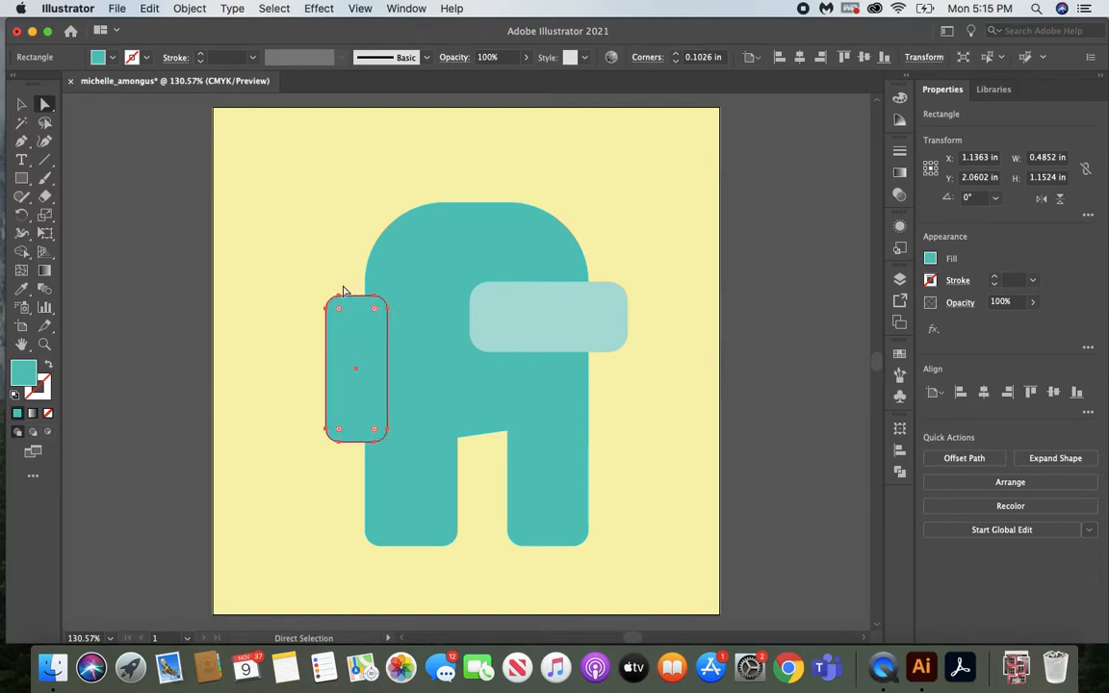
key("super+z")
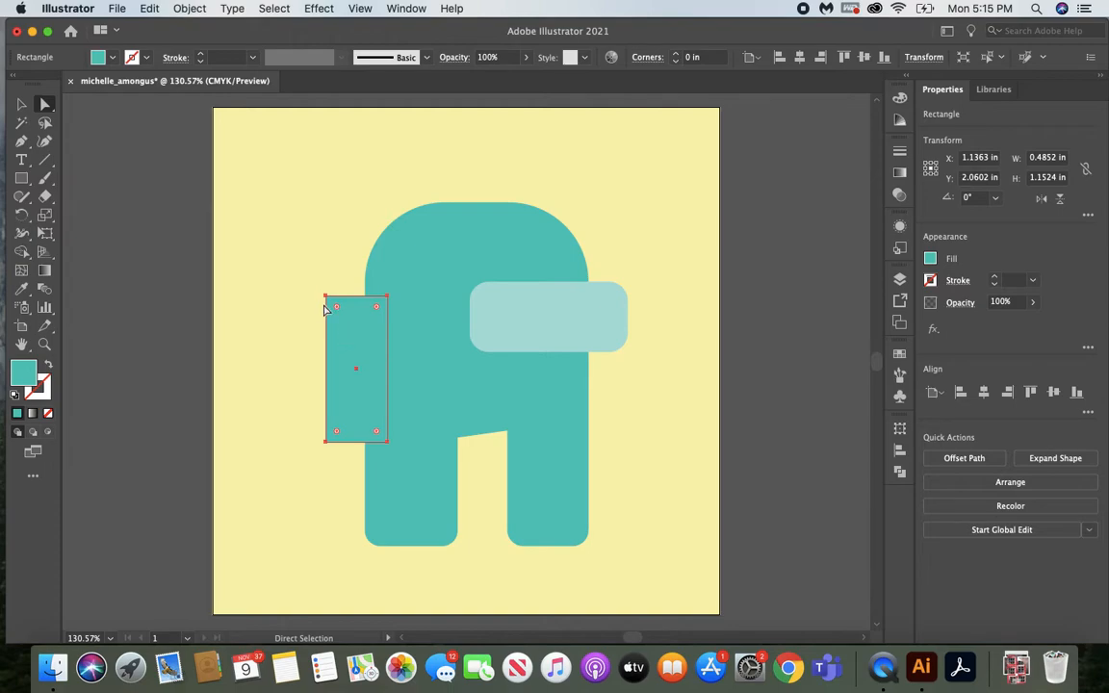
left_click(327, 297)
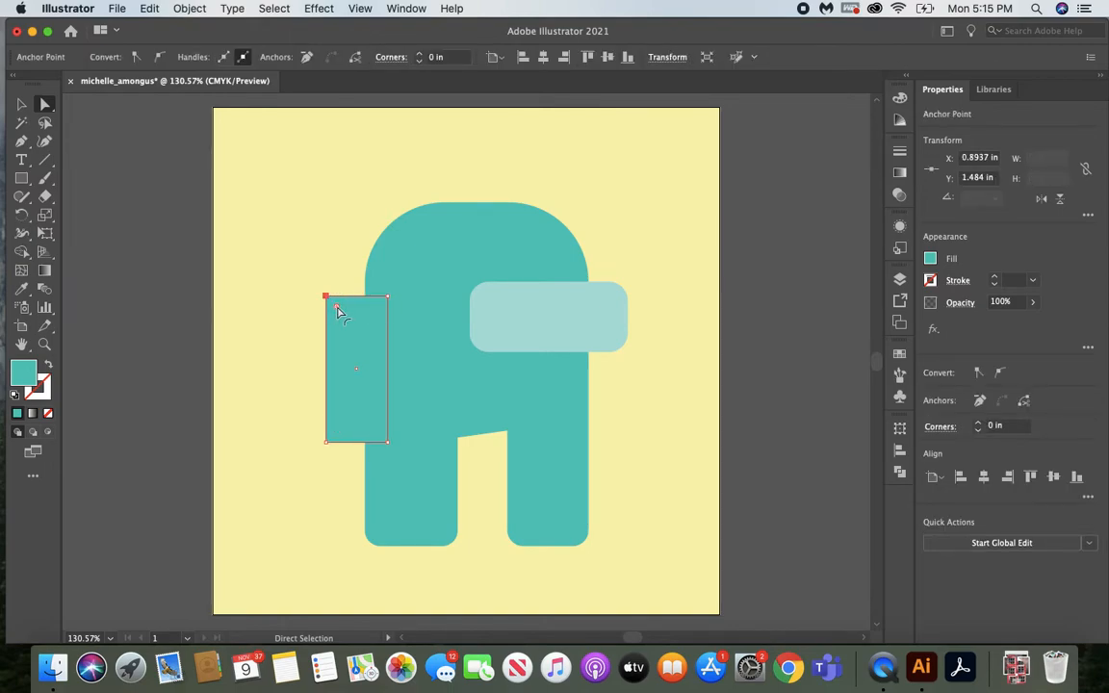
left_click_drag(339, 310, 342, 315)
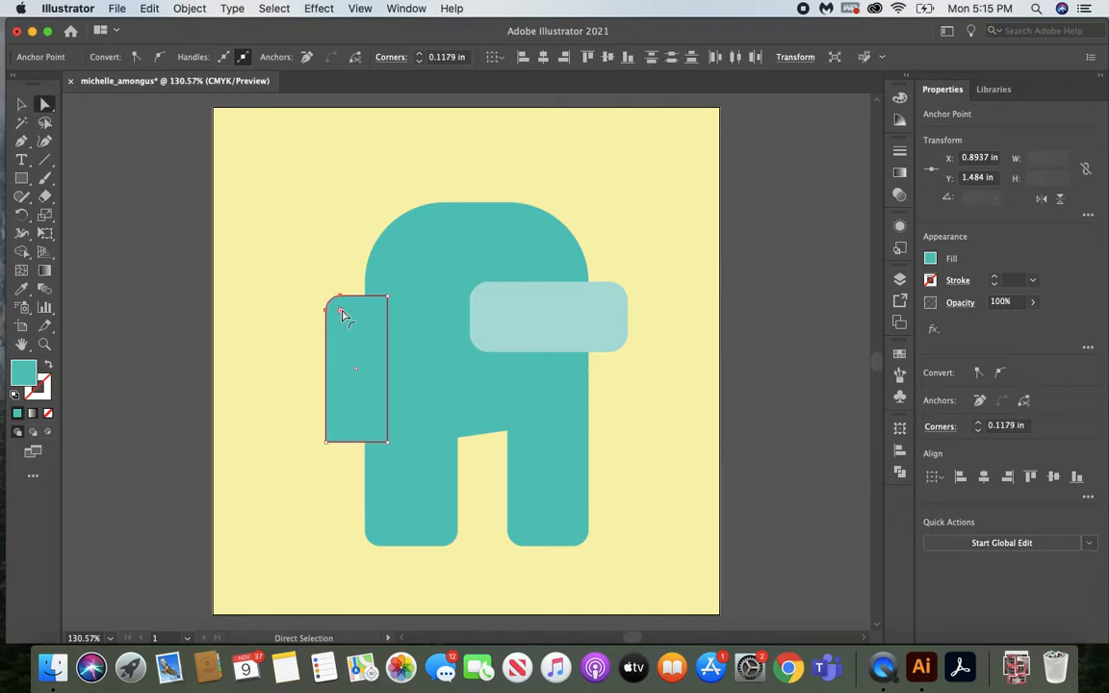
left_click(327, 445)
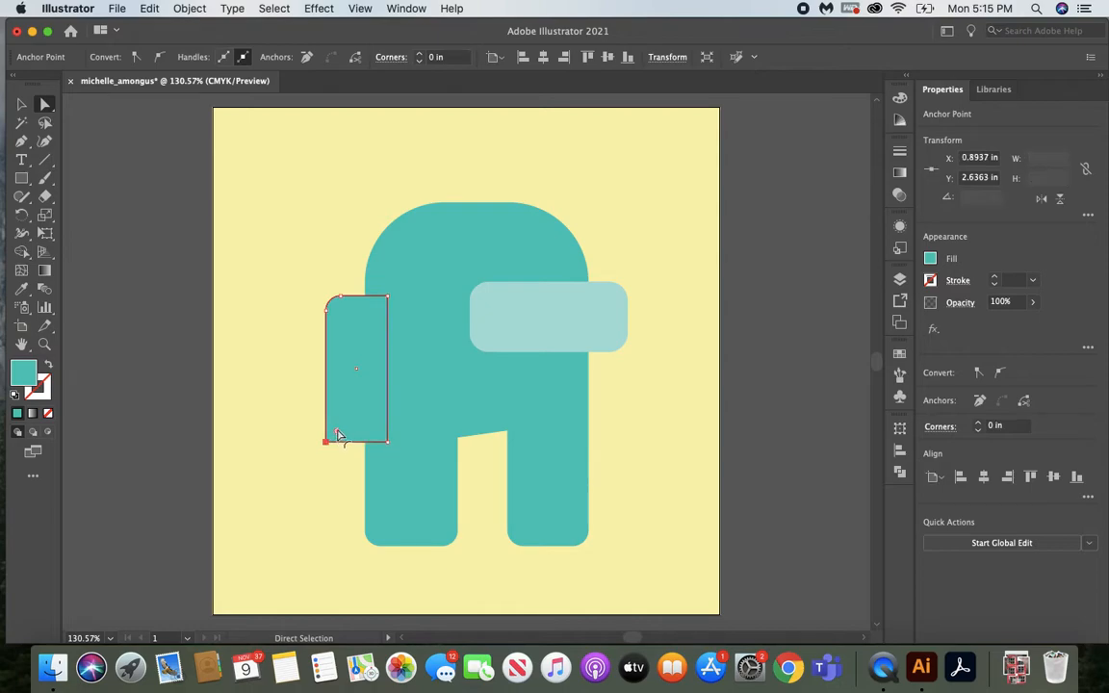
left_click_drag(336, 433, 376, 395)
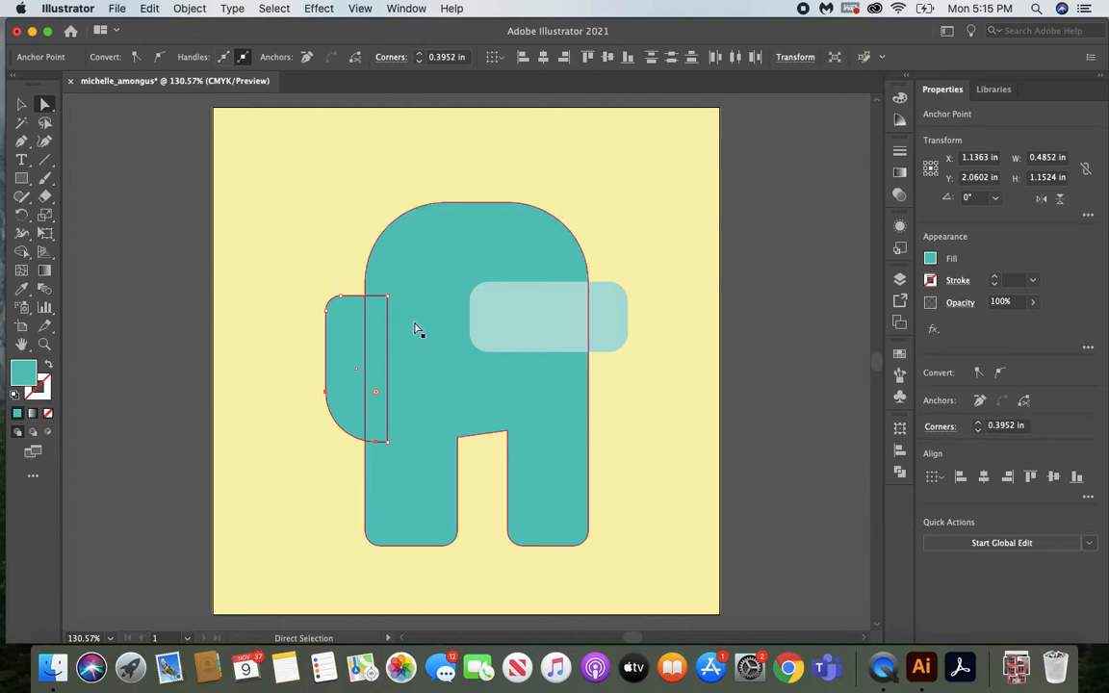
left_click(21, 104)
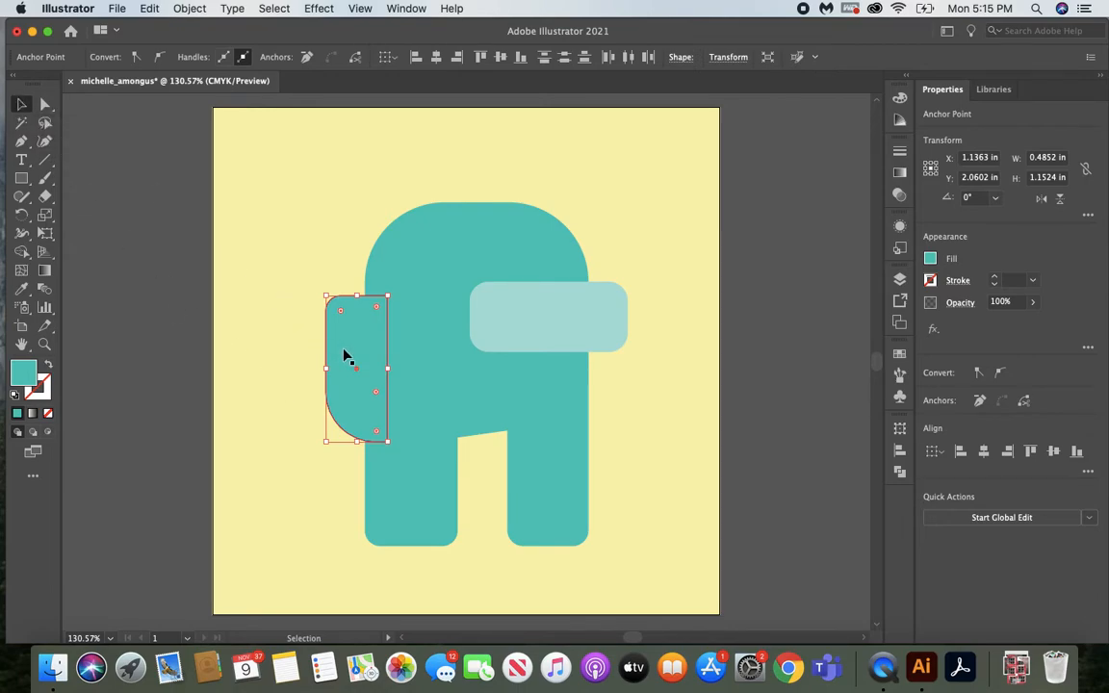
key("super+c")
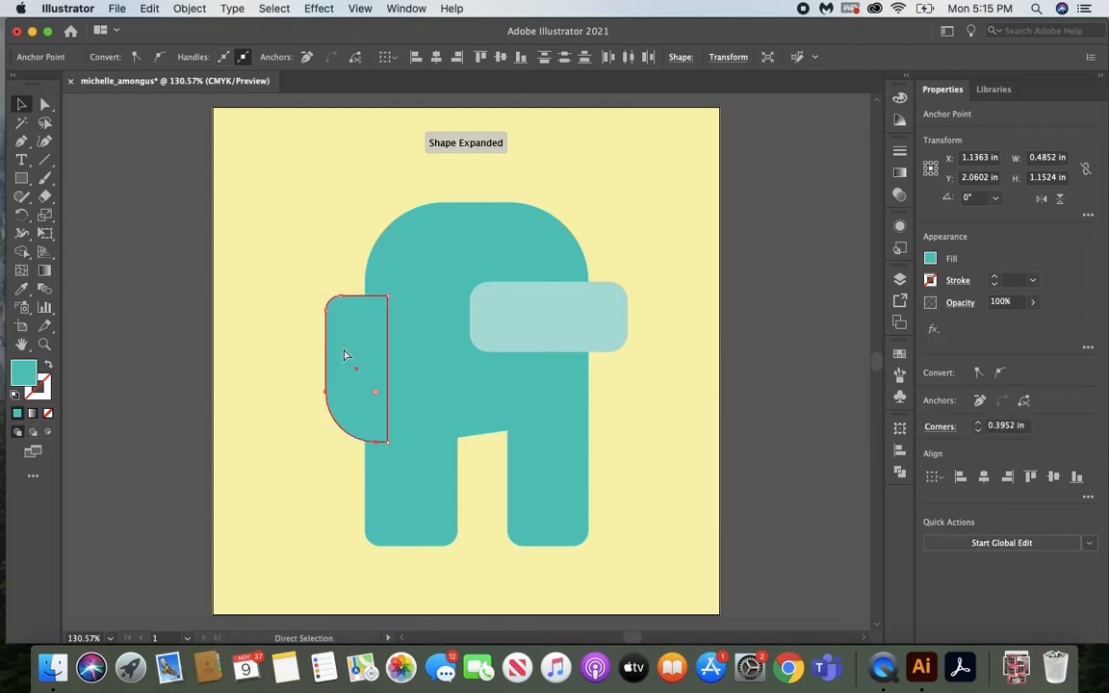
key("super+v")
key("super+z")
key("super+z")
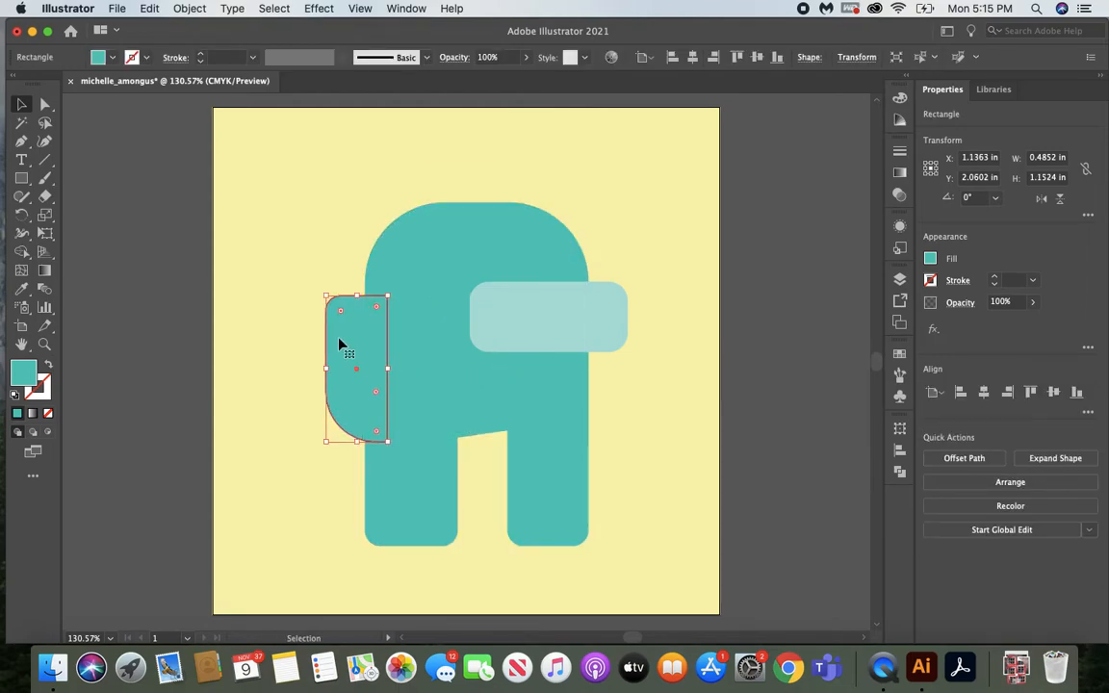
Duplicate the whole backpack shape and place the copy outside the artboard, beside its left edge
key("a")
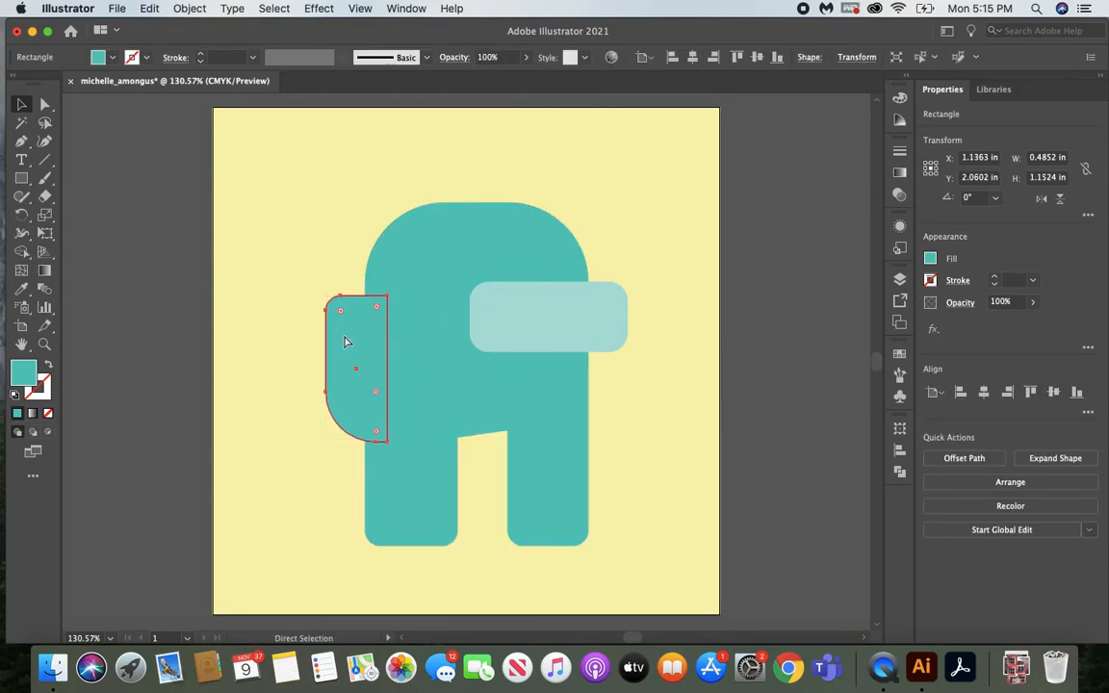
key("super+c")
key("super+v")
left_click_drag(458, 353, 150, 294)
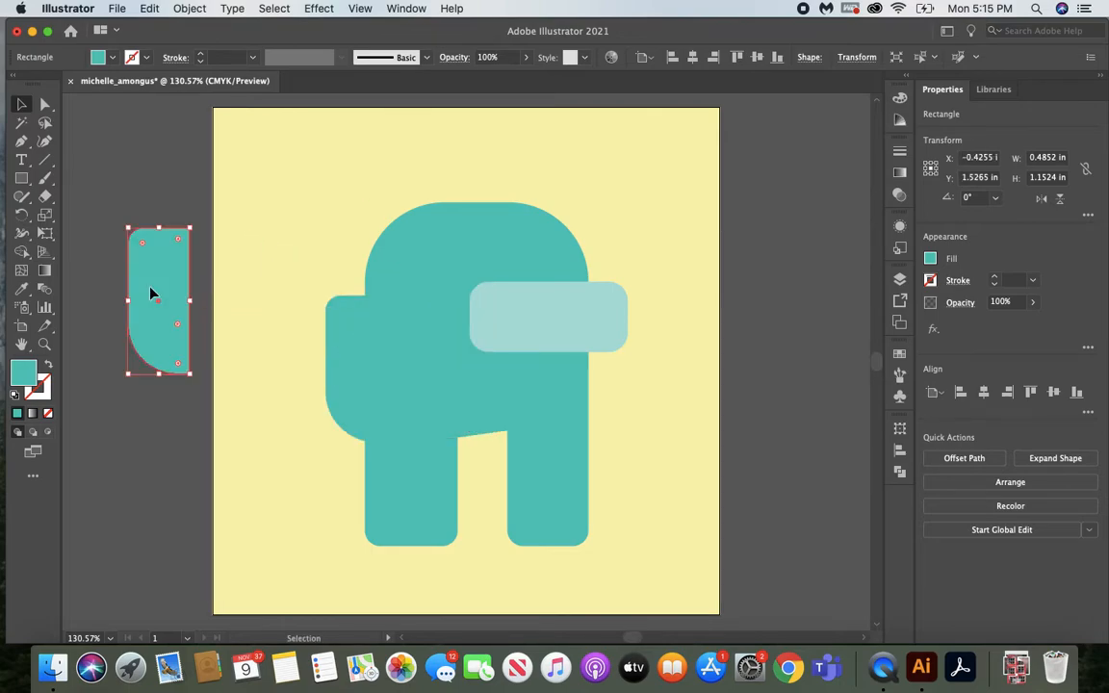
Paste a second backpack copy about 0.33 in above and 0.03 in right of the first copy and subtract it with Minus Front
key("super+v")
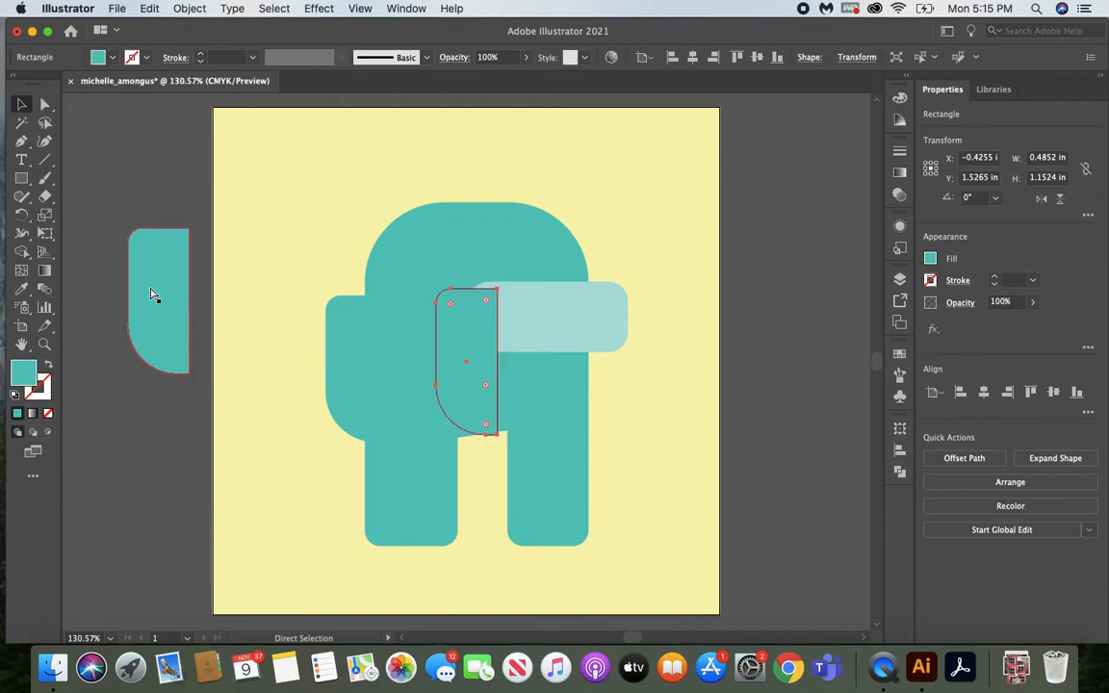
left_click_drag(475, 332, 176, 238)
left_click_drag(168, 306, 140, 331)
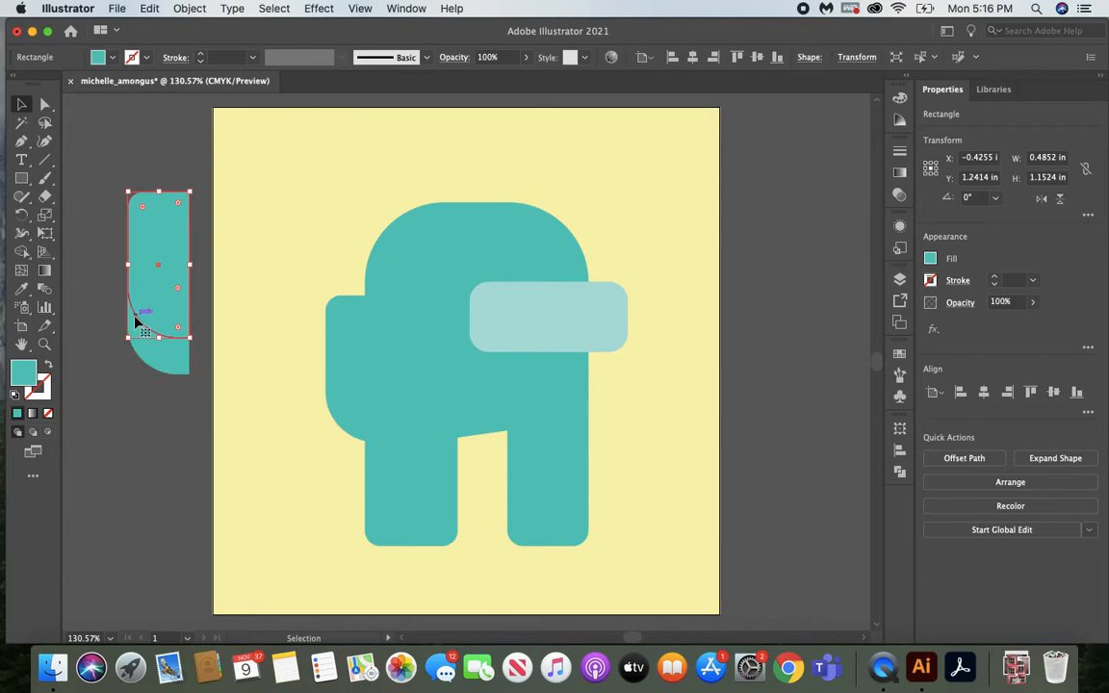
left_click_drag(162, 309, 166, 304)
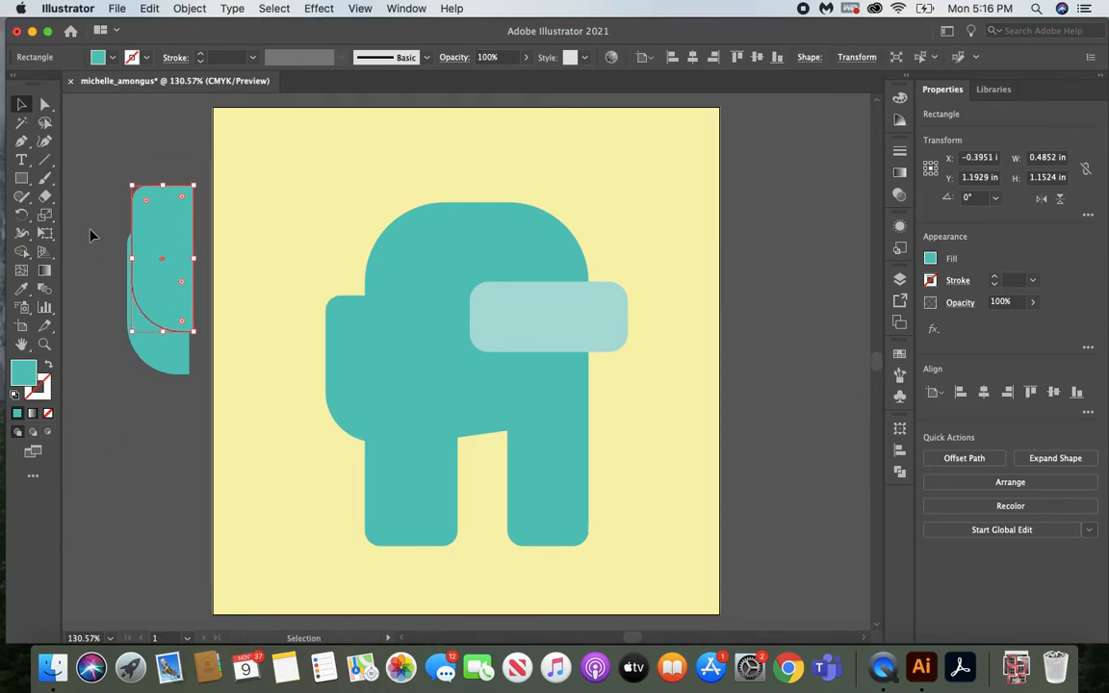
left_click_drag(120, 236, 173, 404)
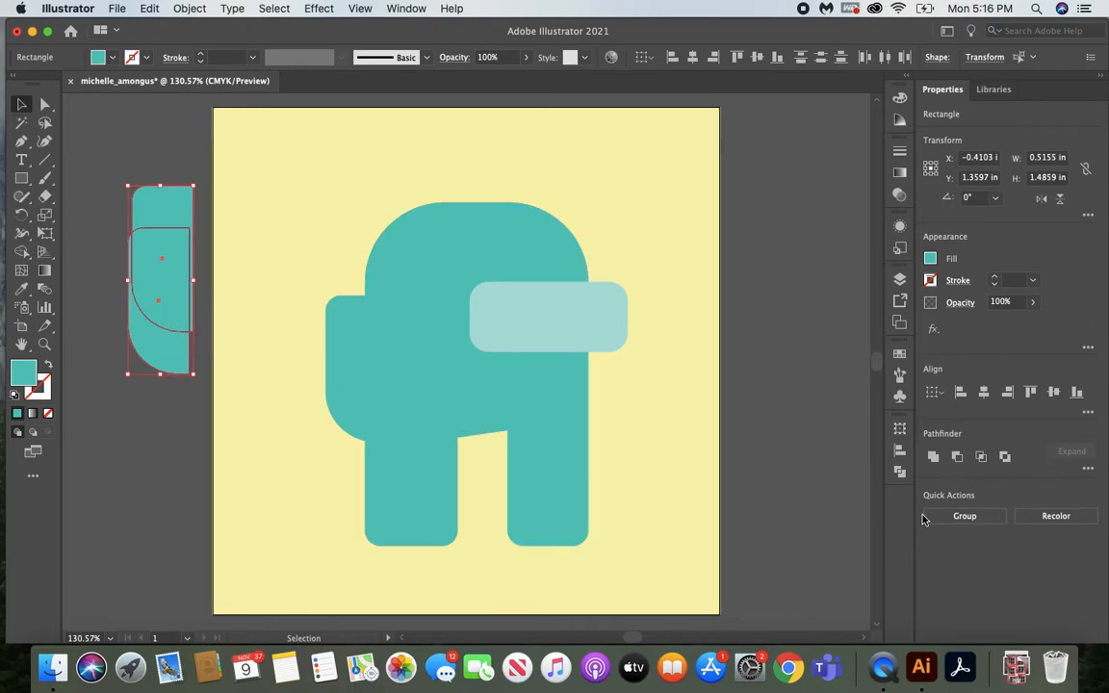
left_click(959, 458)
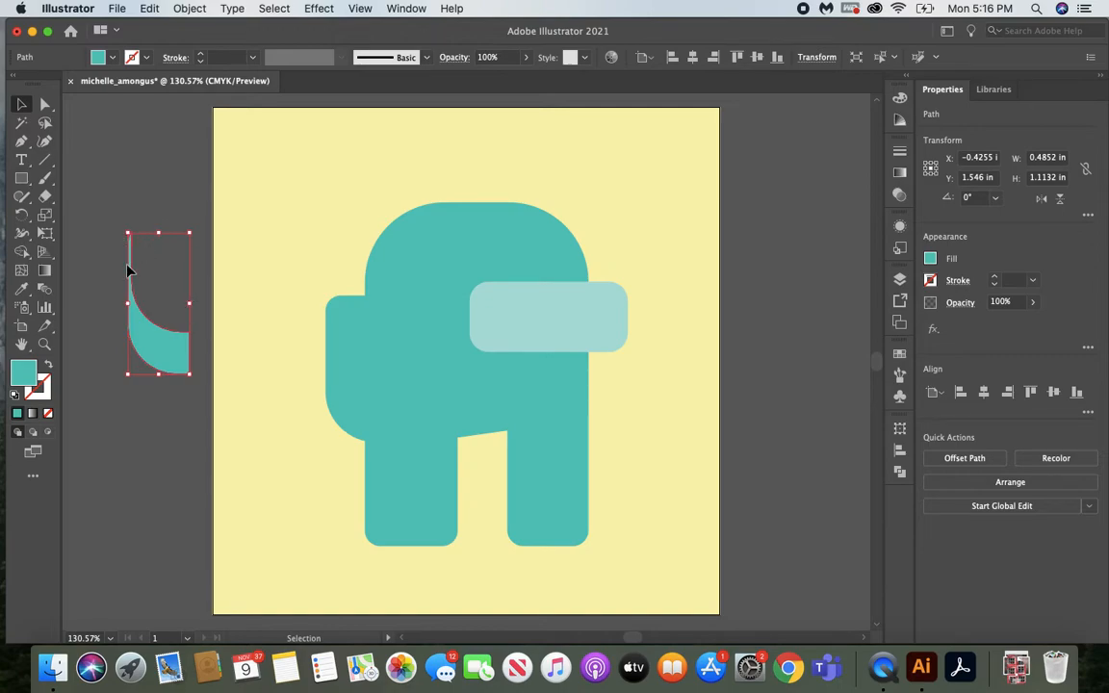
Fill the remaining crescent with dark teal #40a094 and move it onto the backpack's lower left edge as a shadow
double_click(25, 374)
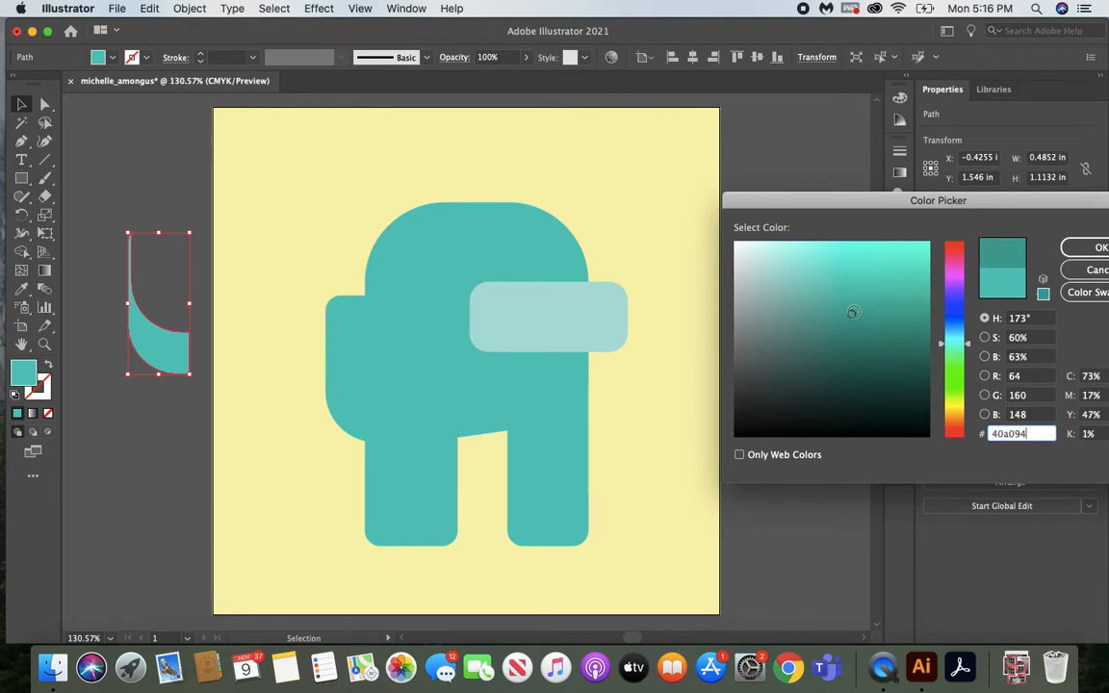
left_click_drag(1041, 433, 981, 432)
left_click(1090, 248)
left_click_drag(156, 360, 356, 427)
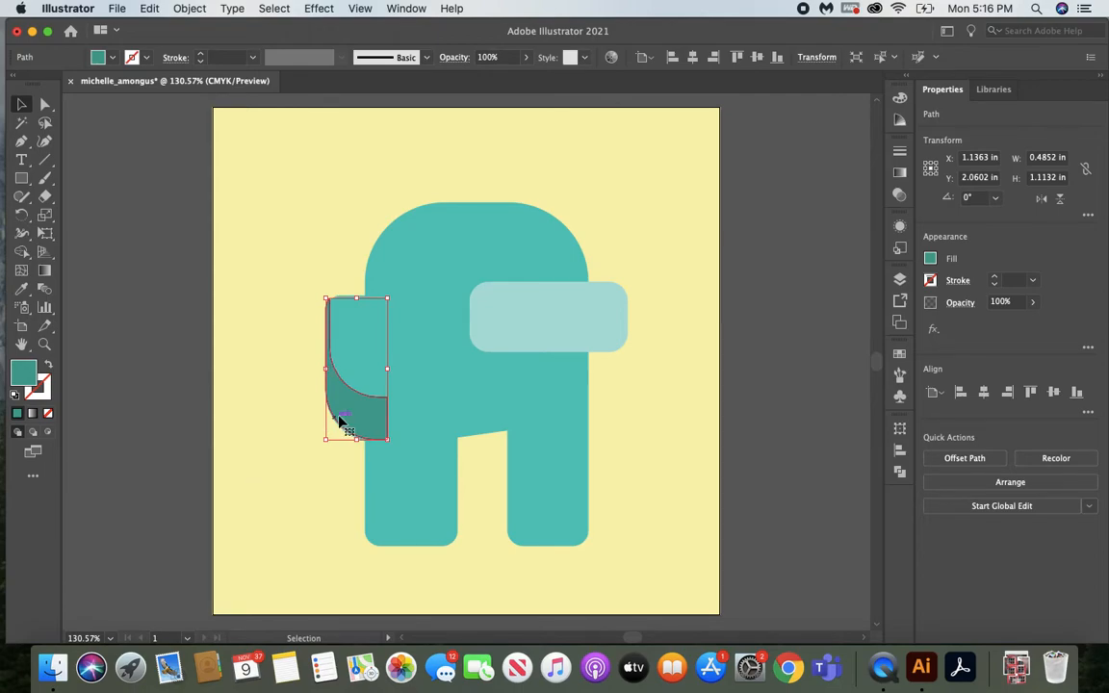
Nudge the backpack shadow down one increment, and send the backpack and its shadow to the back, behind the body
key("Down")
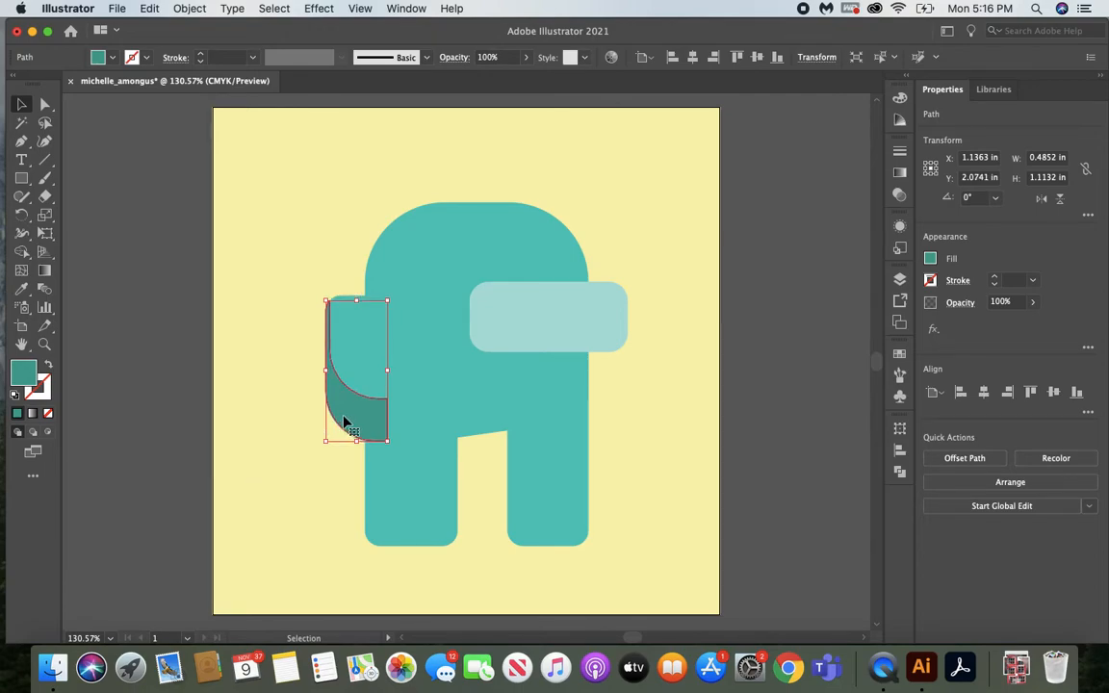
left_click(265, 478)
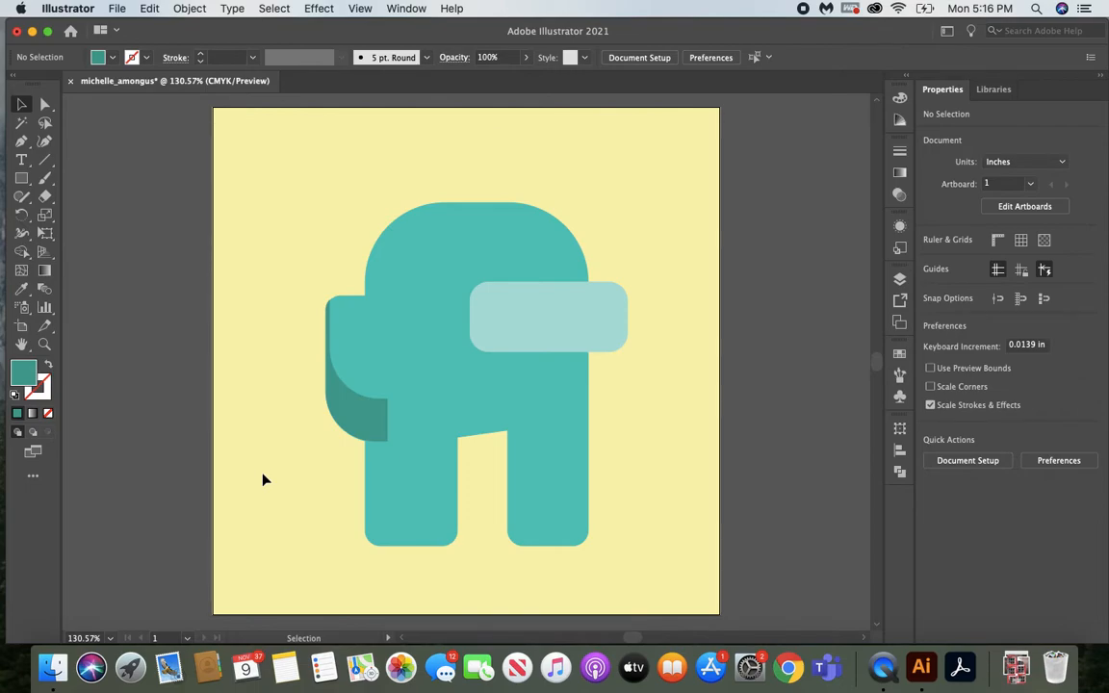
left_click_drag(301, 289, 346, 422)
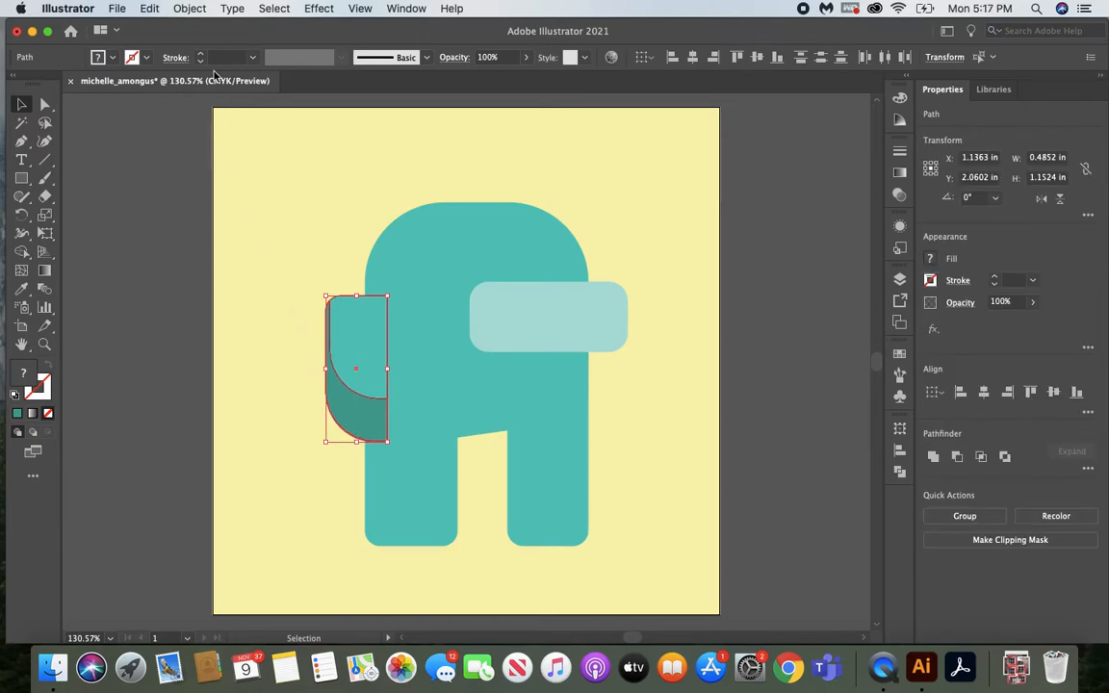
left_click(190, 7)
mouse_move(202, 41)
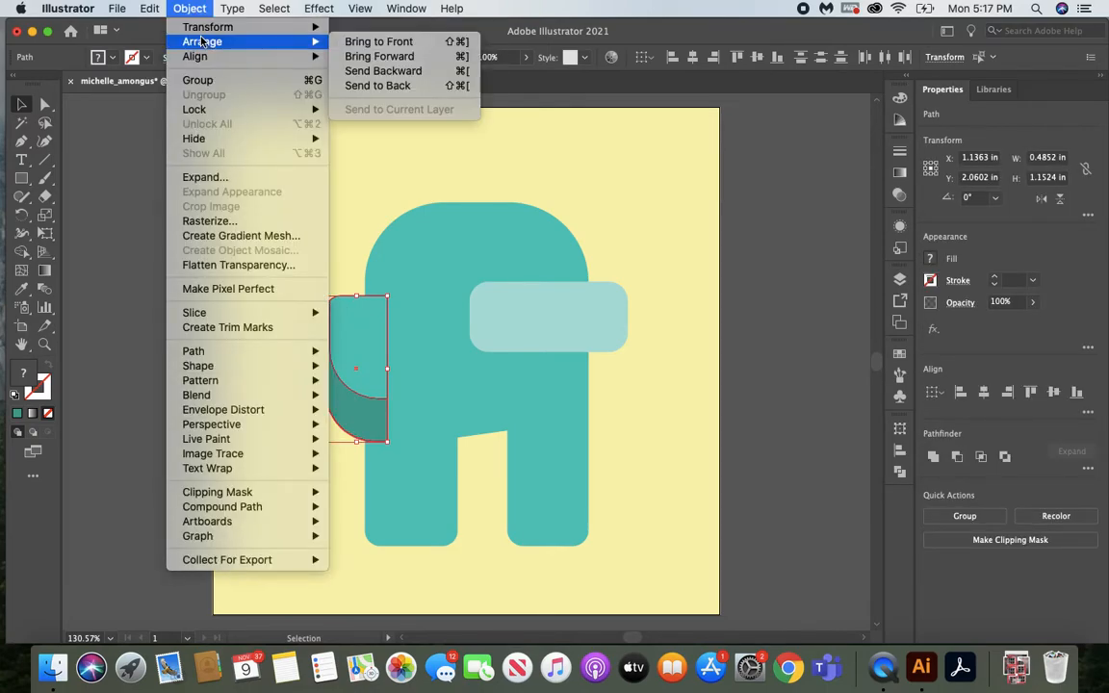
left_click(399, 86)
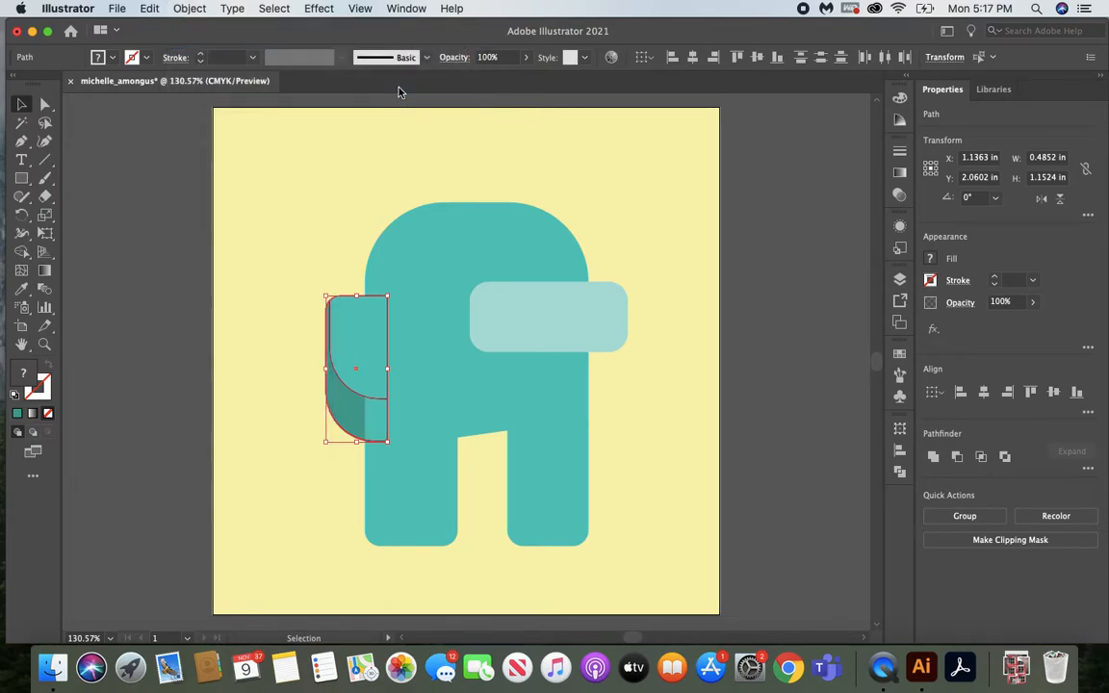
left_click(260, 422)
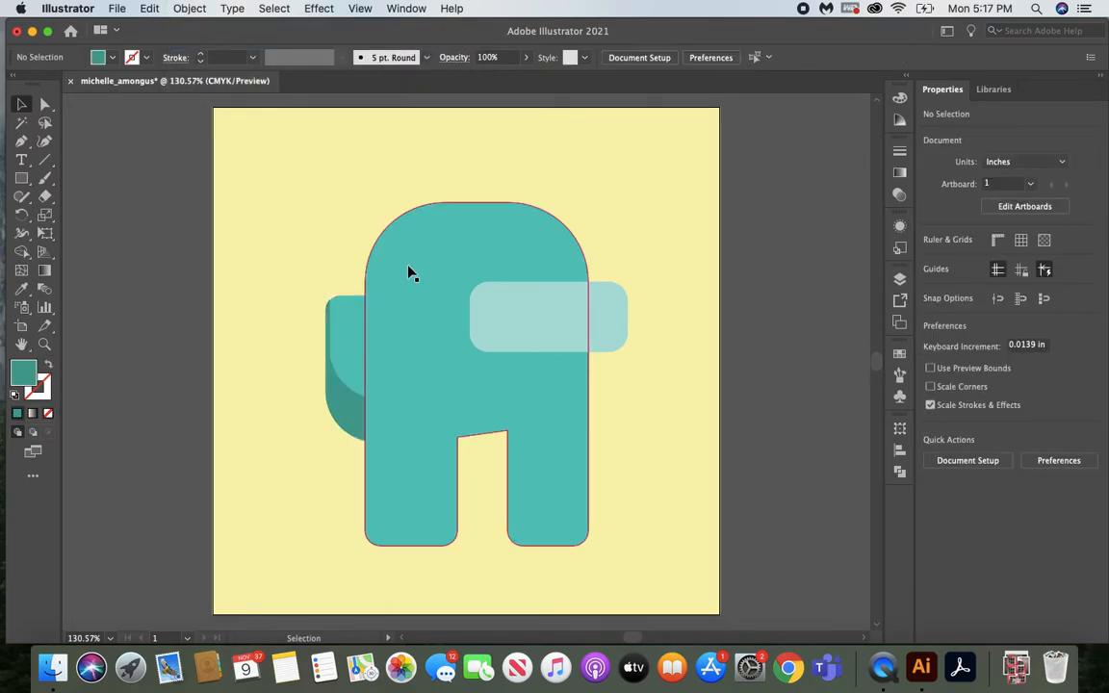
Duplicate the body shape and place the copy beside the character, overlapping the artboard's left edge
left_click(403, 496)
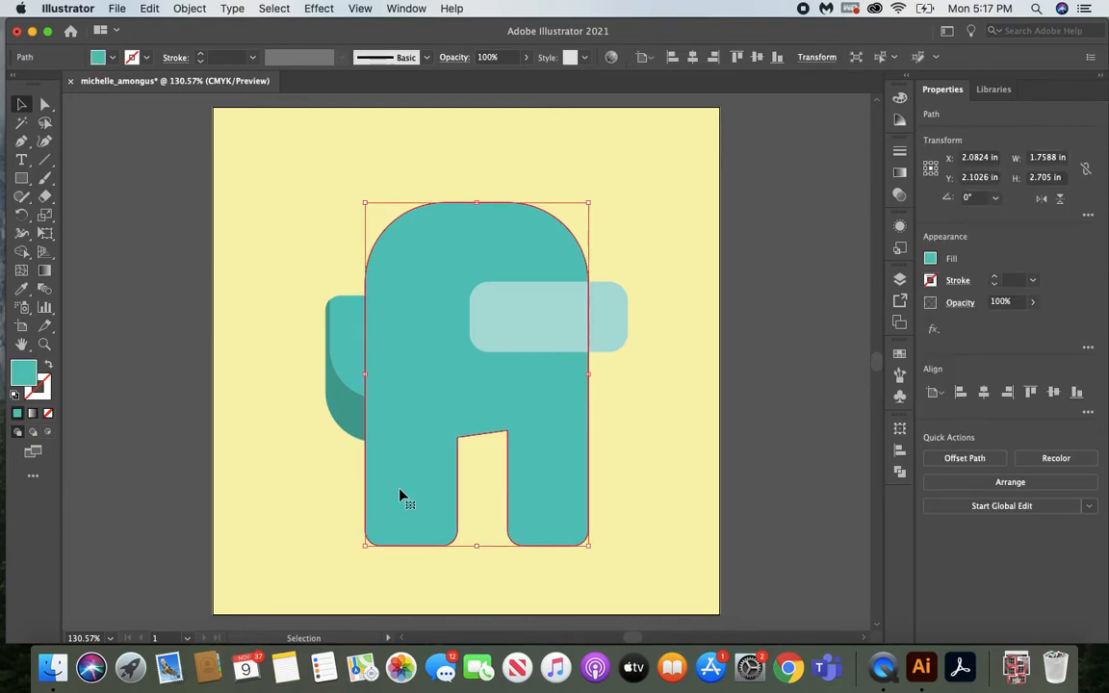
key("a")
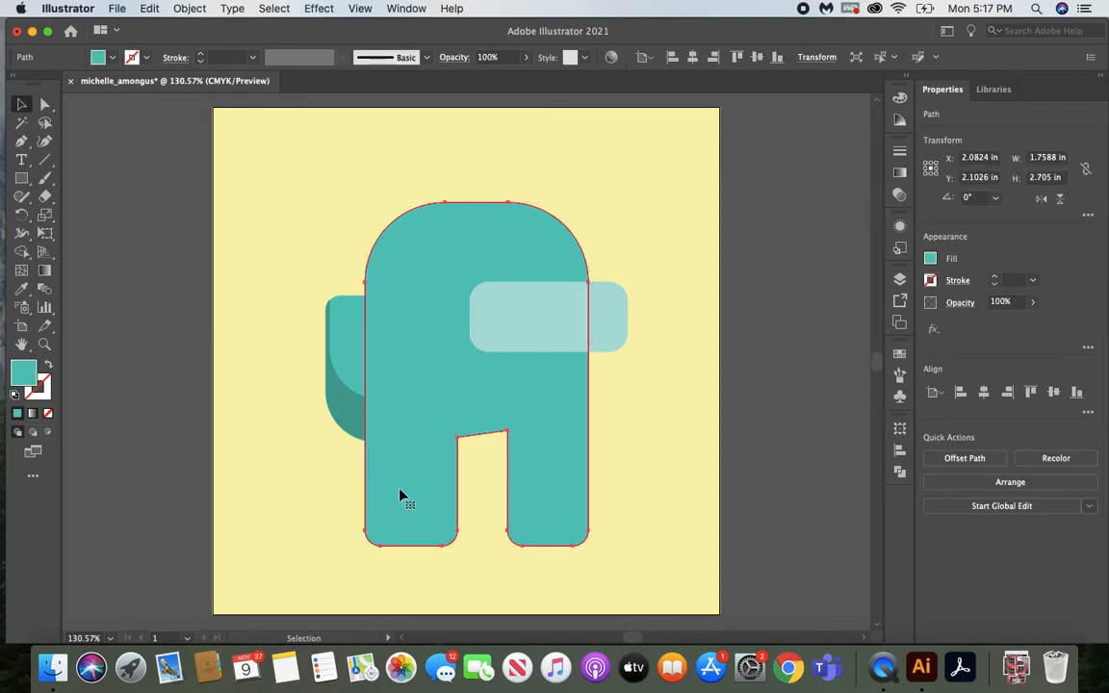
key("v")
left_click_drag(398, 321, 134, 299)
key("a")
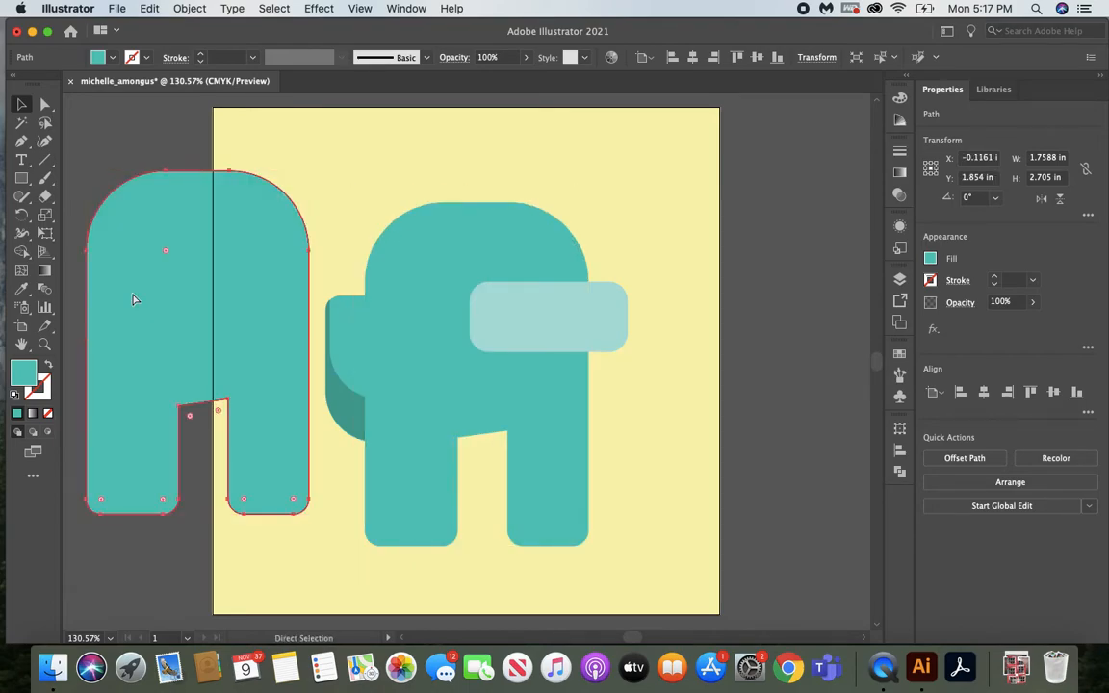
Paste a second body copy about 0.24 in above and 0.13 in right of the first and subtract it with Minus Front
key("ctrl+v")
key("v")
left_click_drag(433, 227, 187, 183)
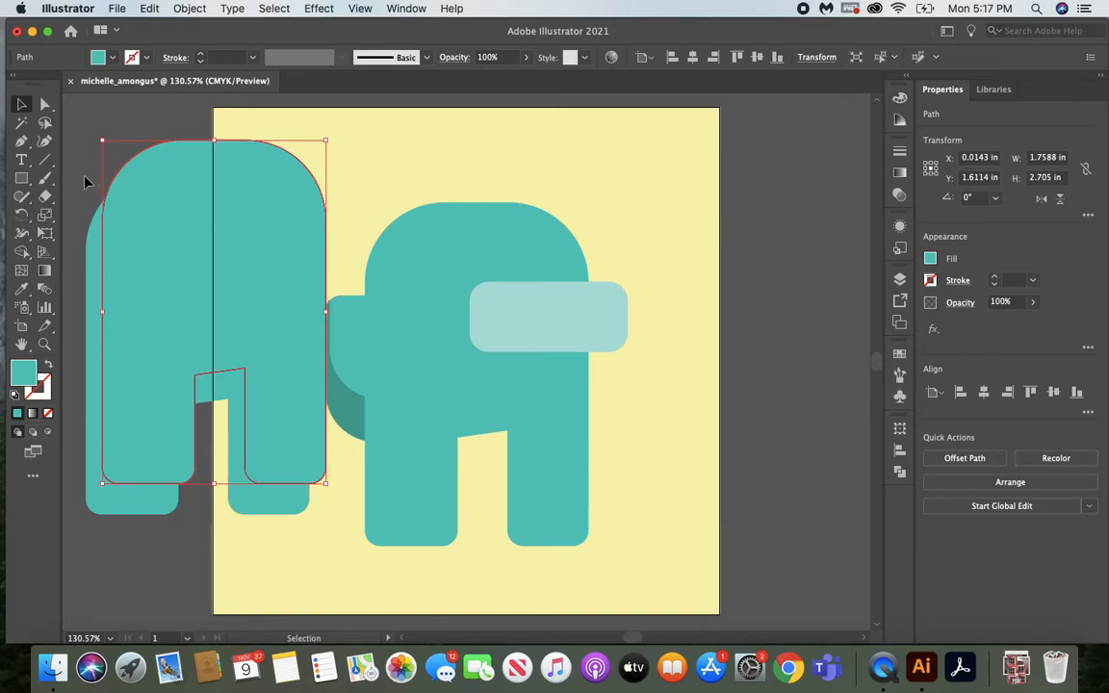
left_click(164, 301, "shift")
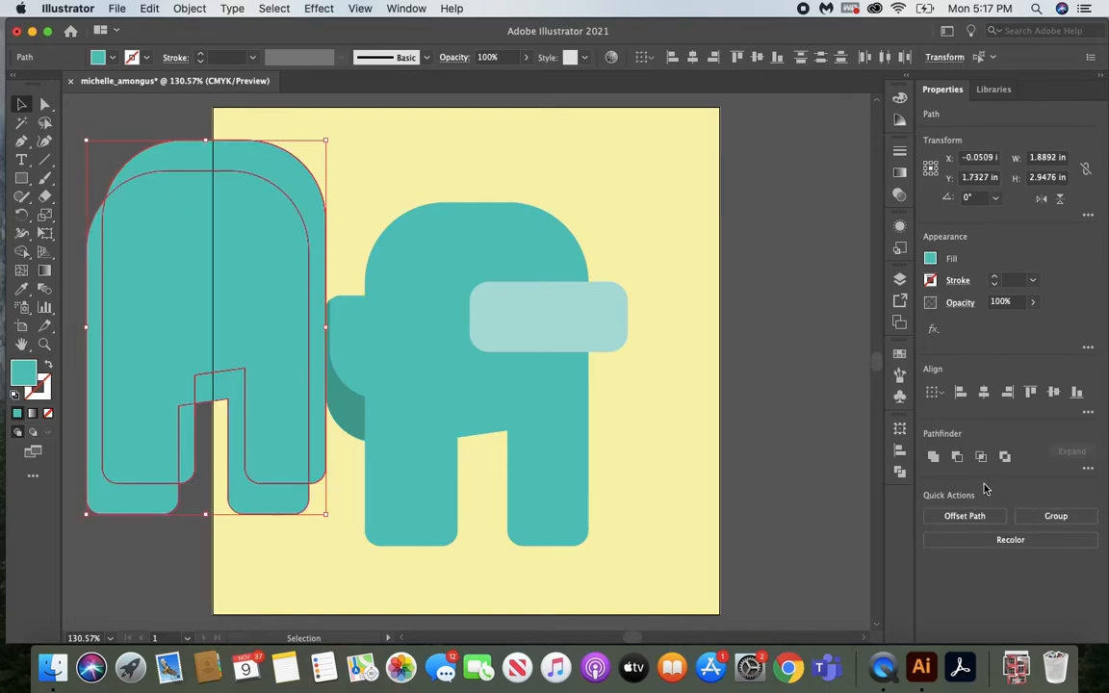
left_click(957, 456)
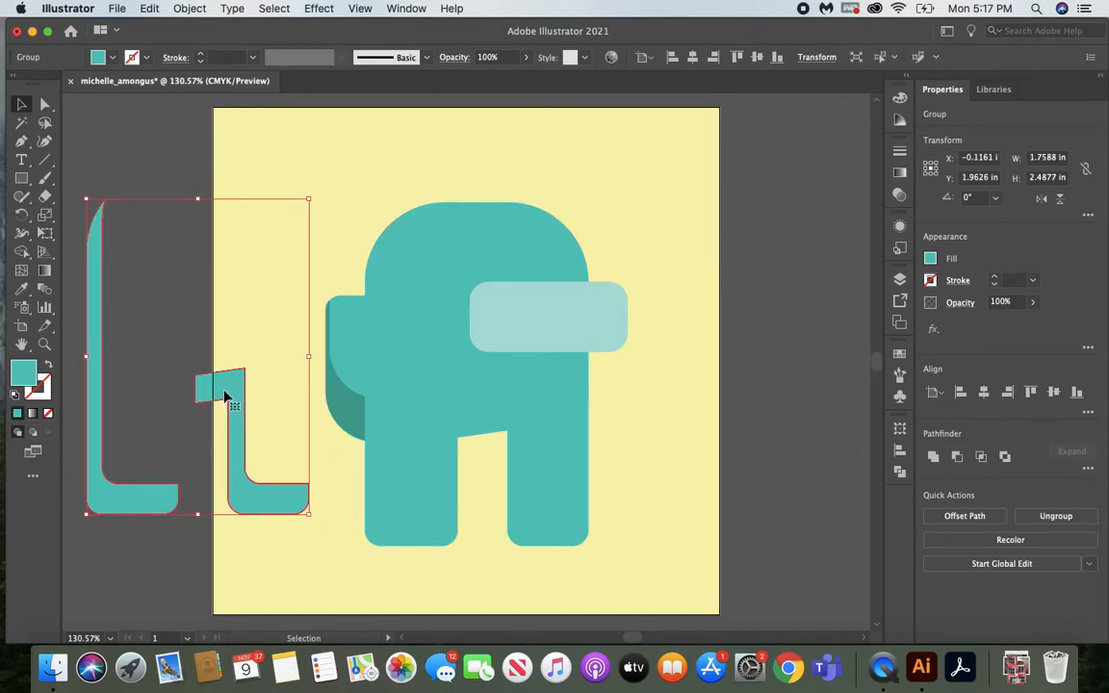
Fill the remaining body slivers with the backpack shadow's dark teal and align them with the body's left and bottom edges
left_click(21, 288)
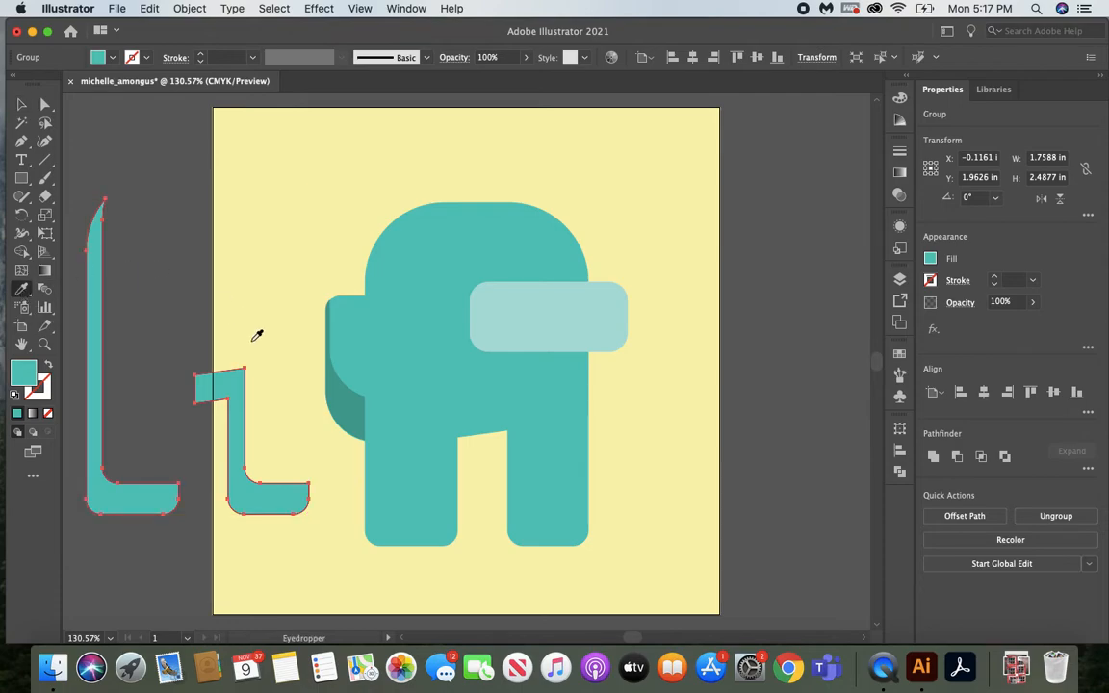
left_click(344, 390)
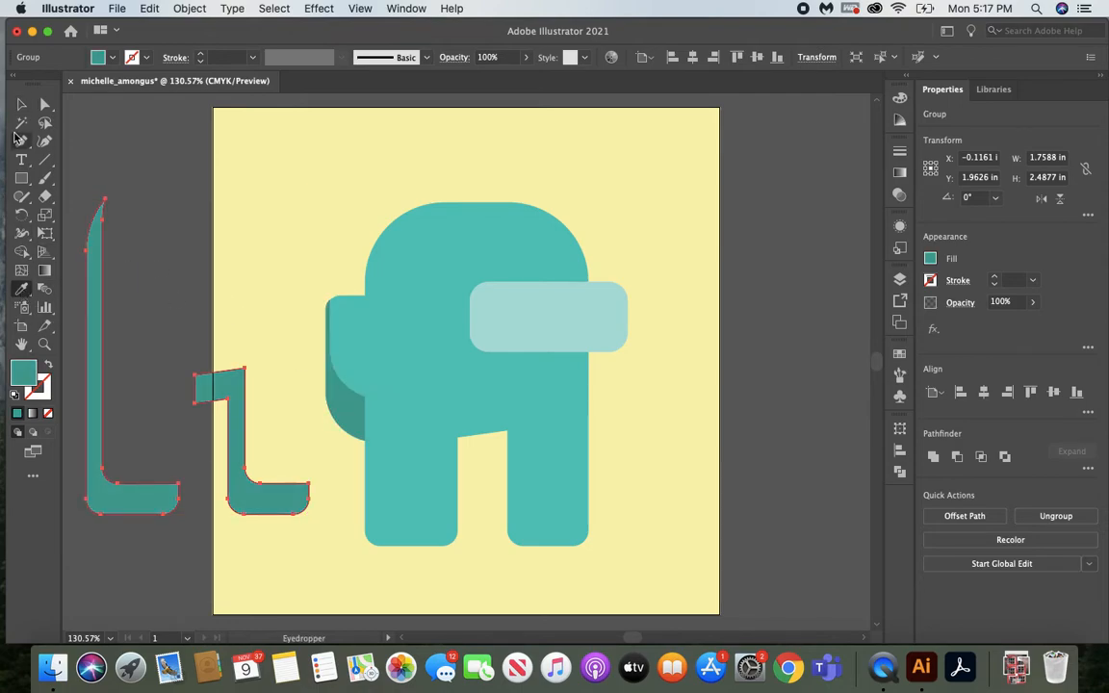
left_click(21, 103)
left_click_drag(94, 276, 376, 308)
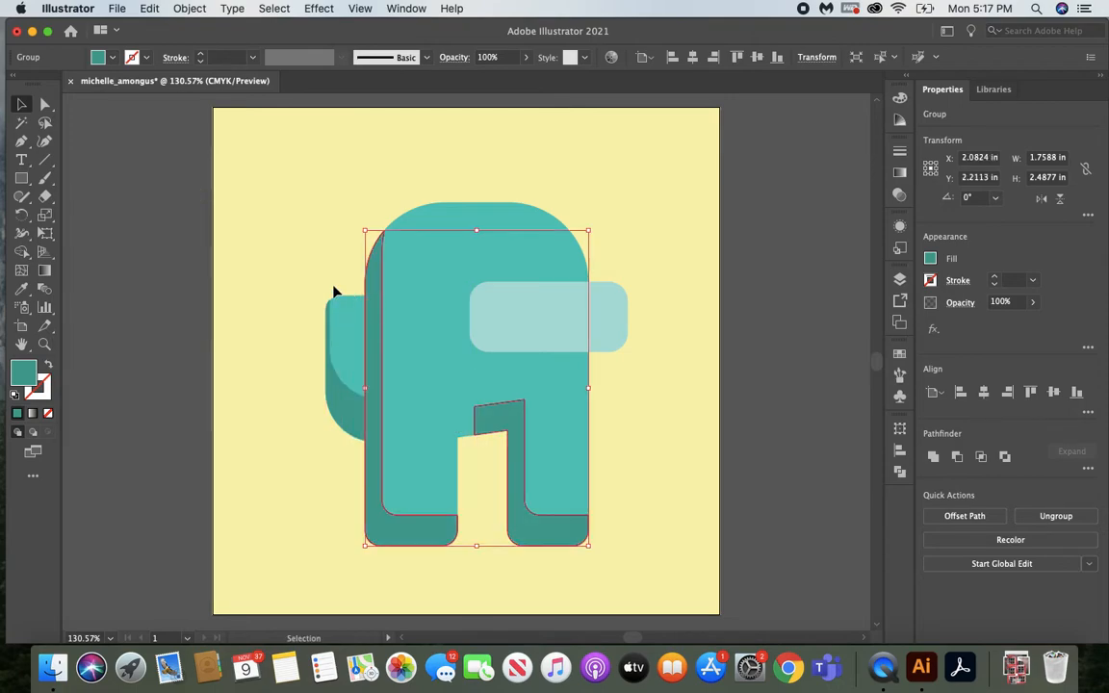
left_click(193, 337)
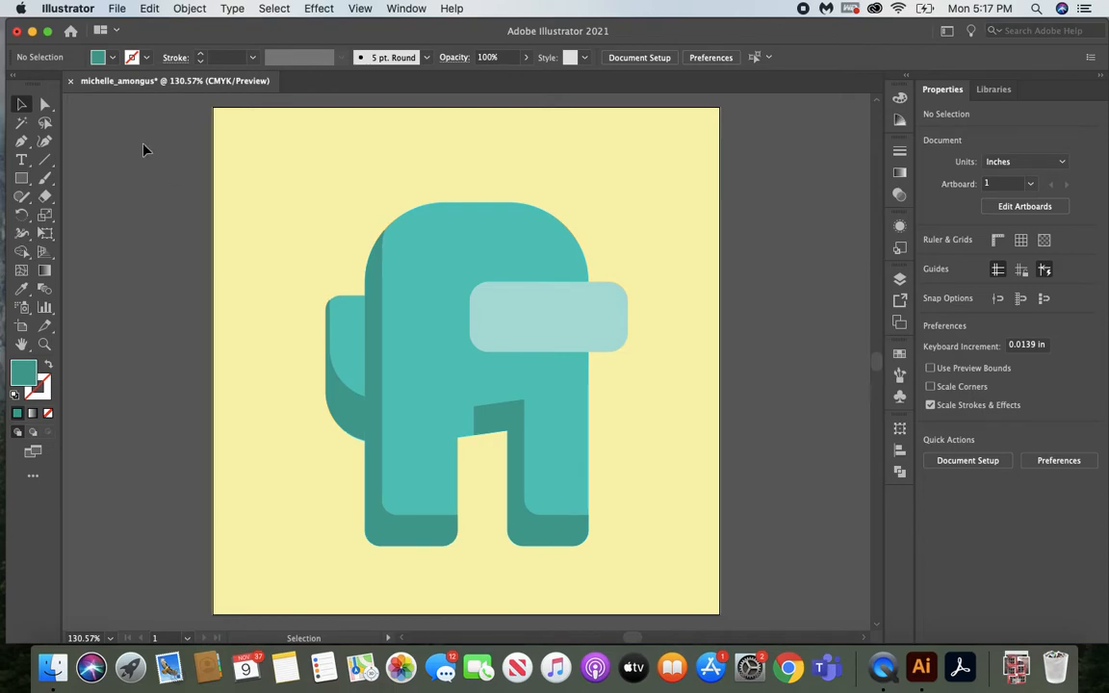
Add an anchor point on the right leg shadow's inner vertical edge, level with the top of the leg gap
left_click(44, 104)
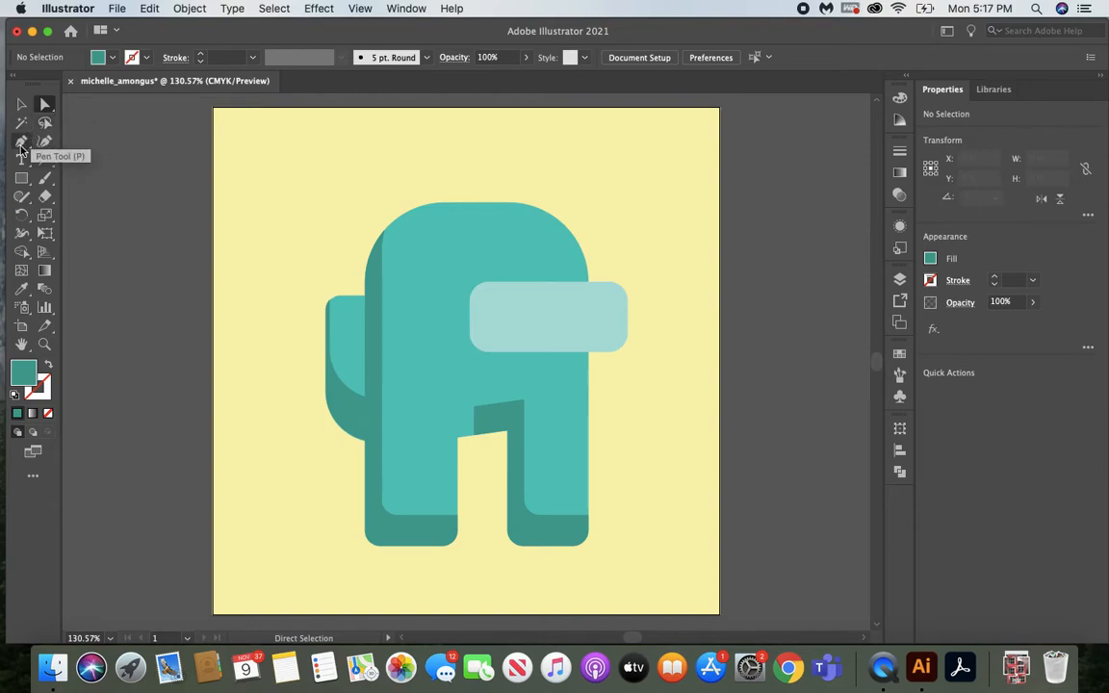
left_click(20, 146)
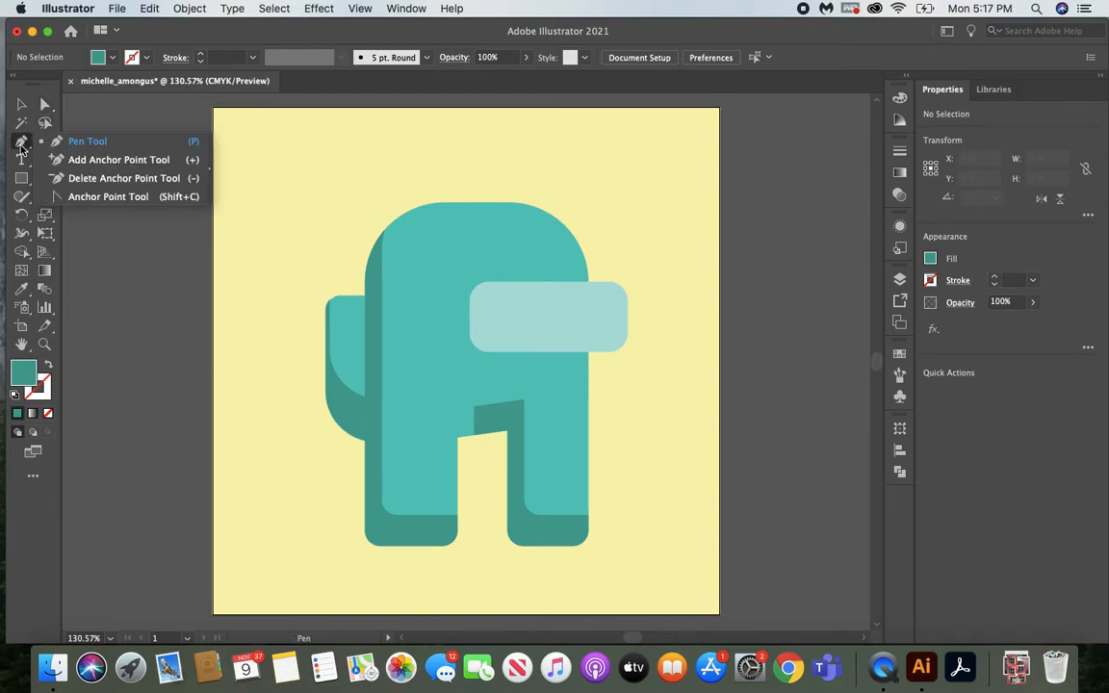
left_click(103, 163)
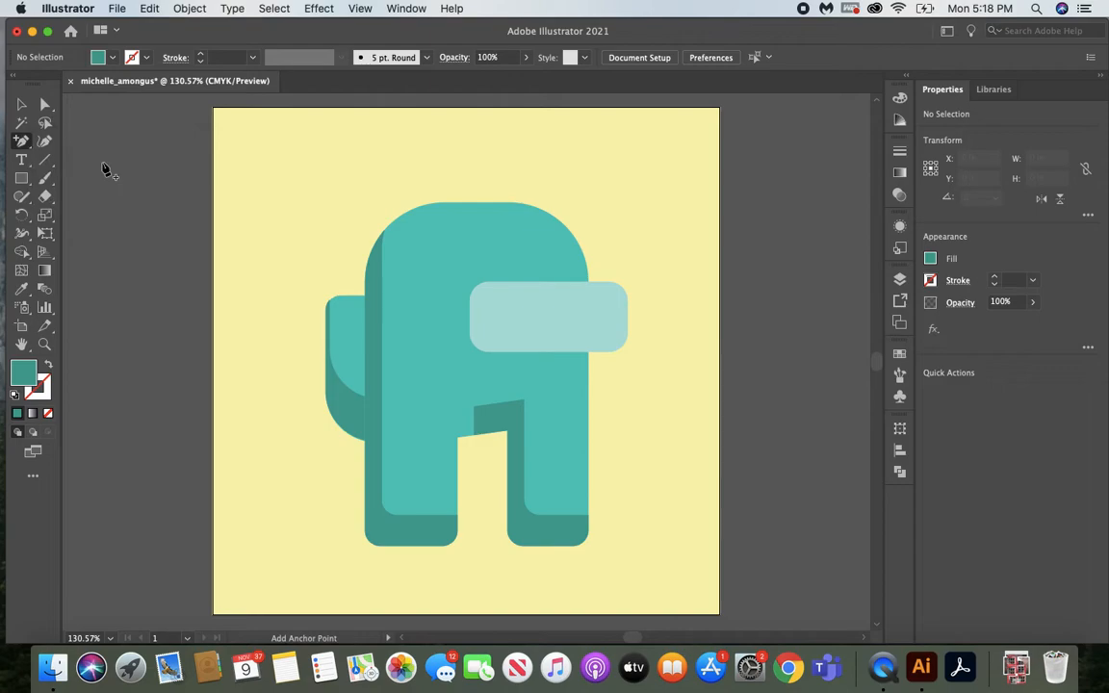
left_click(525, 433)
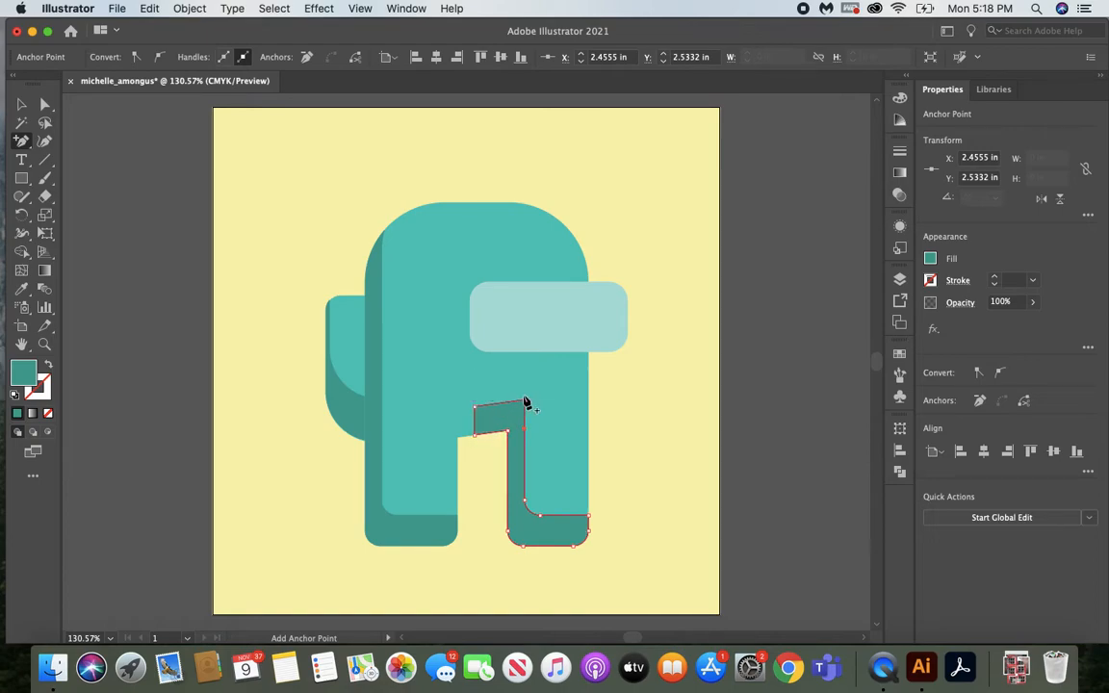
Delete the three anchor points of the shadow part above the leg gap and raise the remaining inner corner slightly to continue the slope
left_click(23, 143)
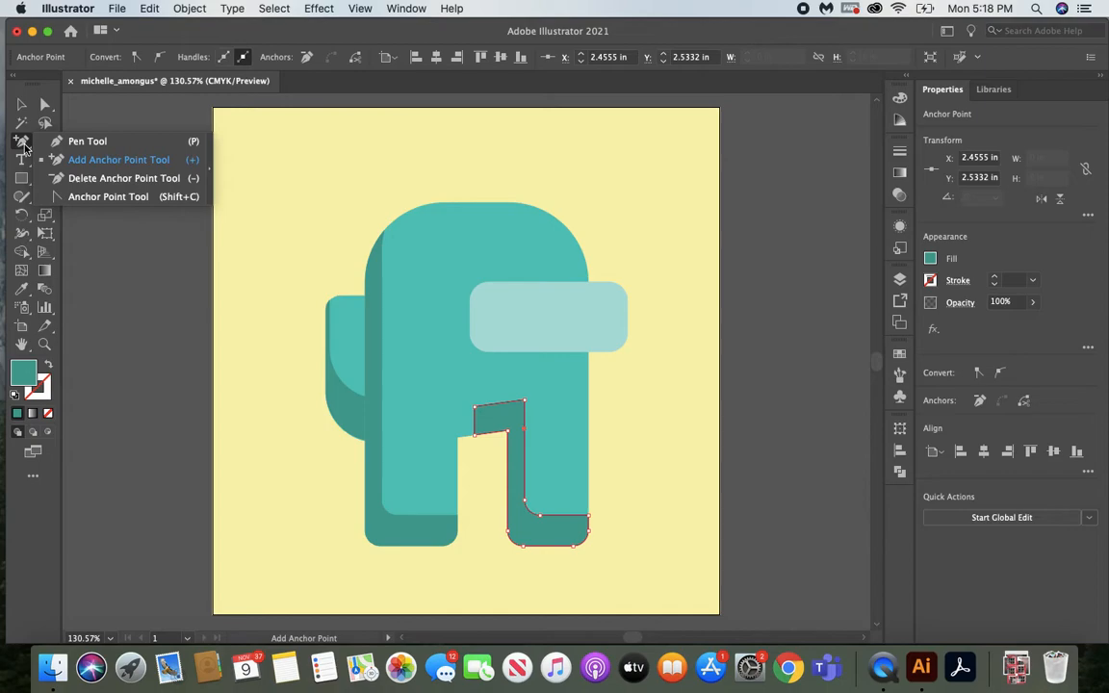
left_click(82, 179)
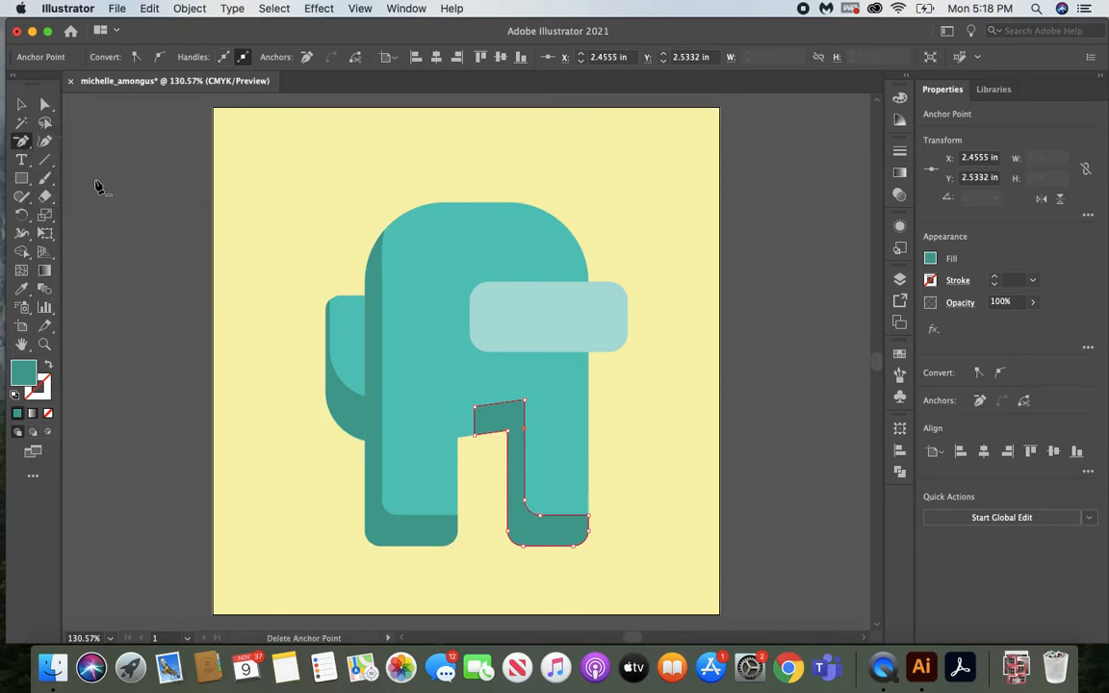
left_click(475, 436)
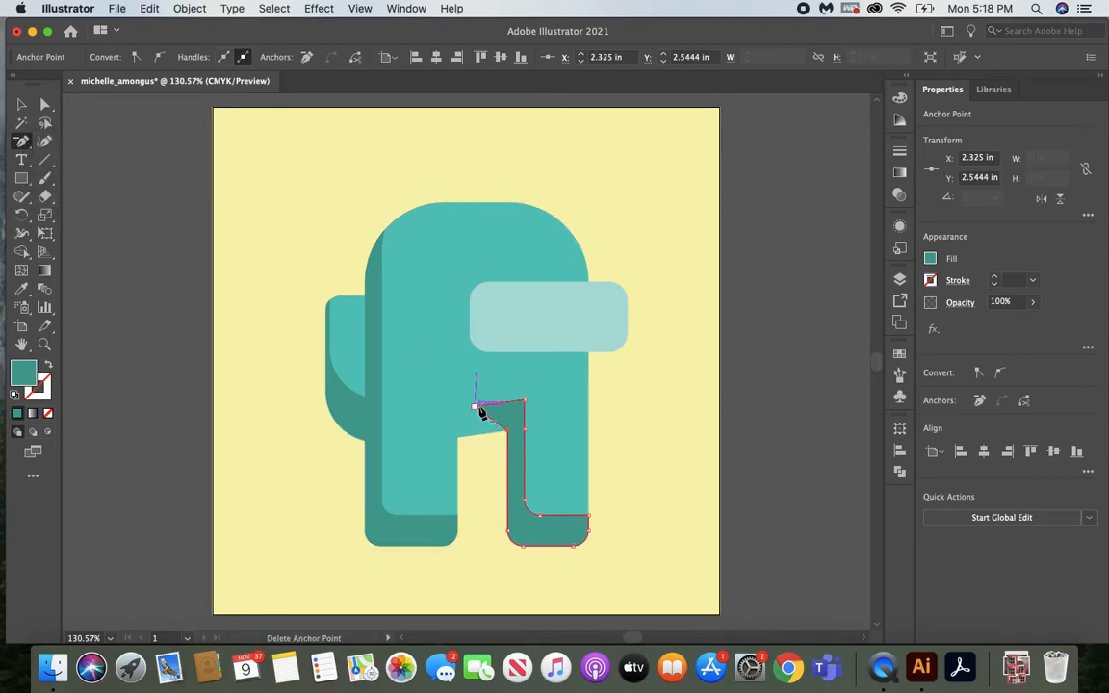
left_click(476, 407)
left_click(525, 402)
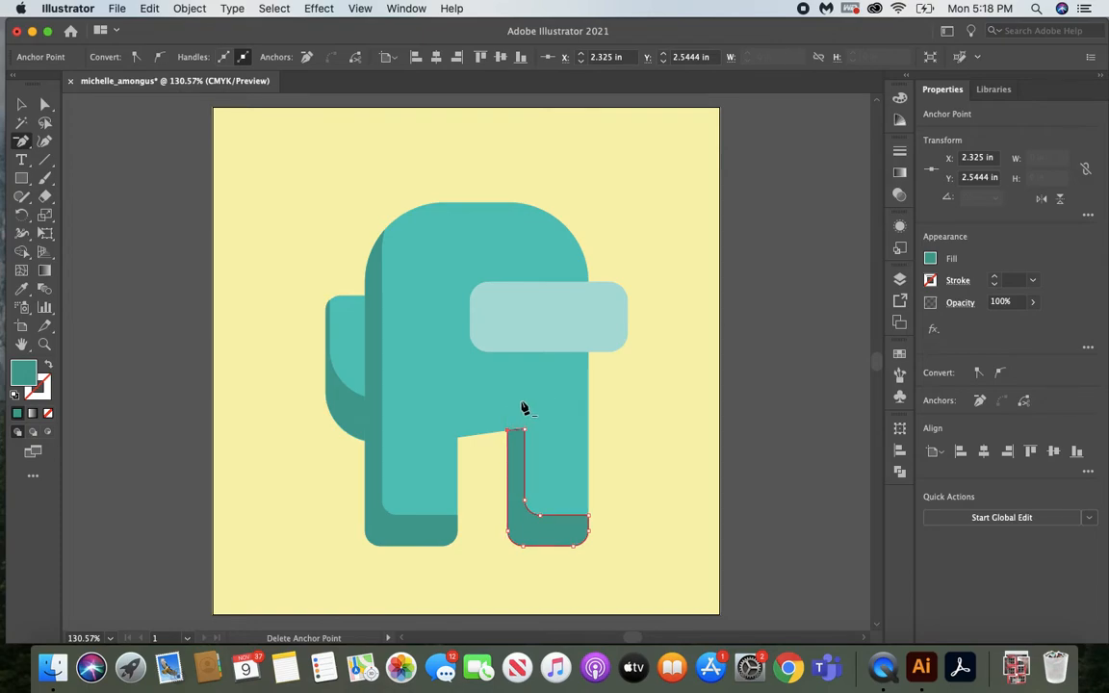
left_click(45, 103)
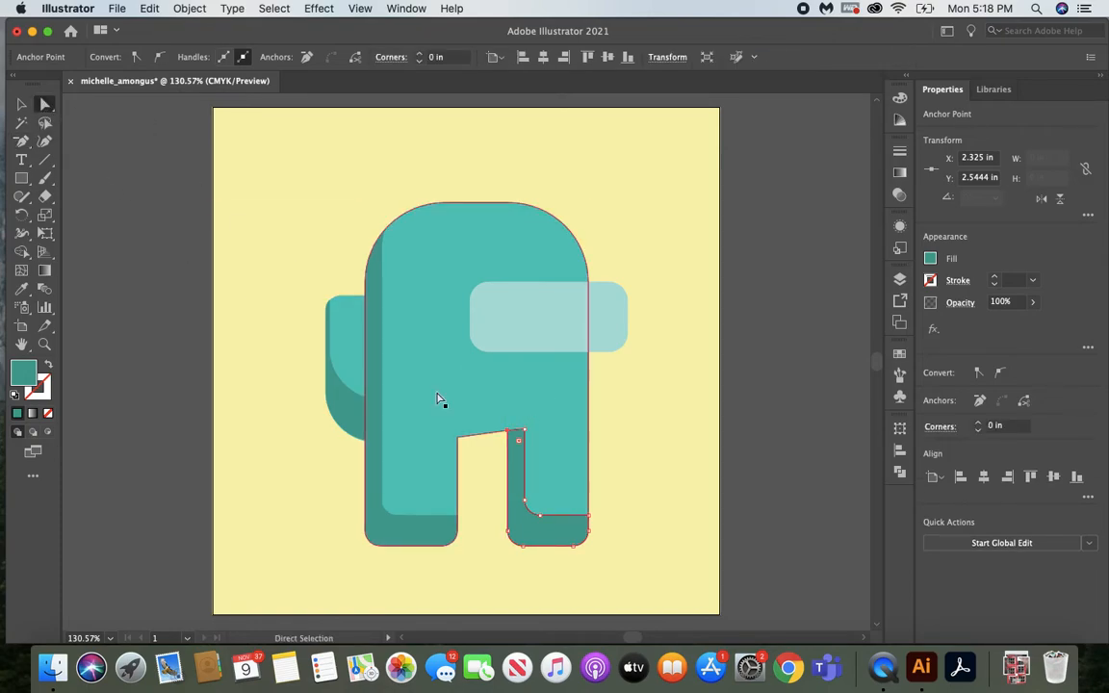
left_click(524, 429)
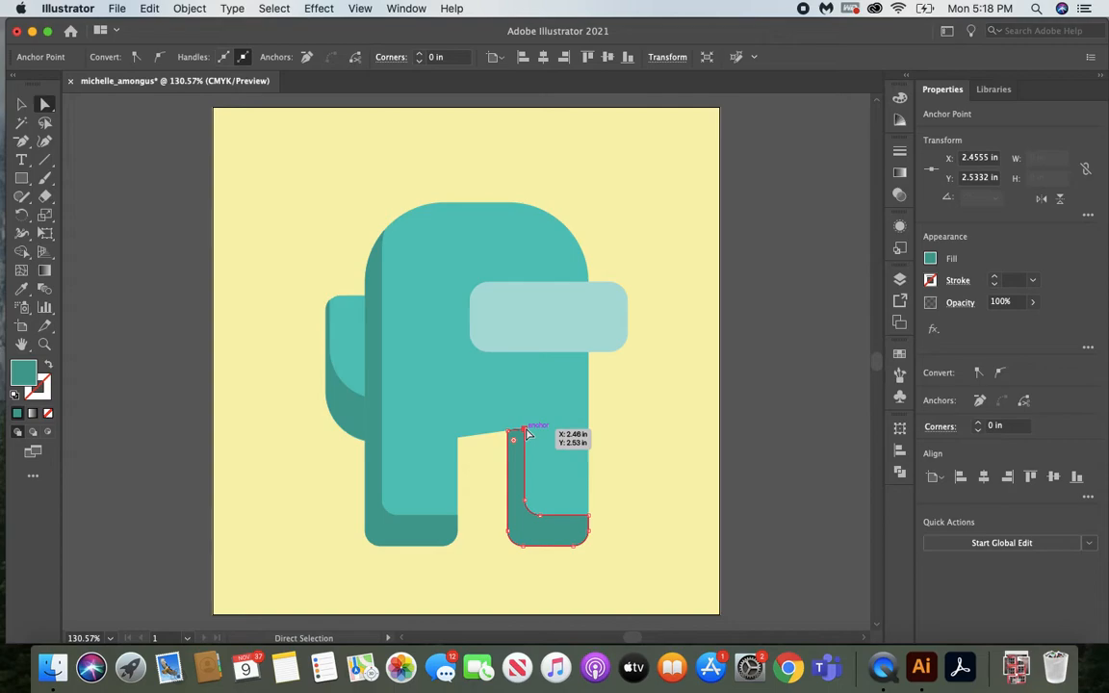
left_click(654, 421)
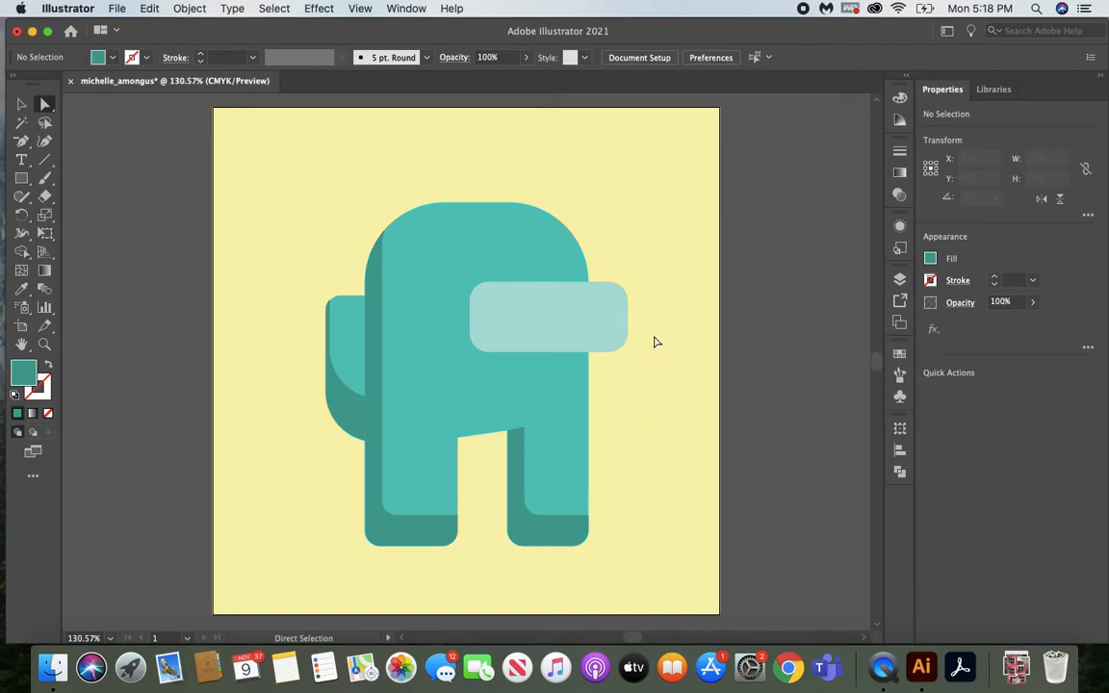
Paste two visor copies across the artboard's left edge, one about 0.1 in above and 0.08 in right of the other
left_click(517, 320)
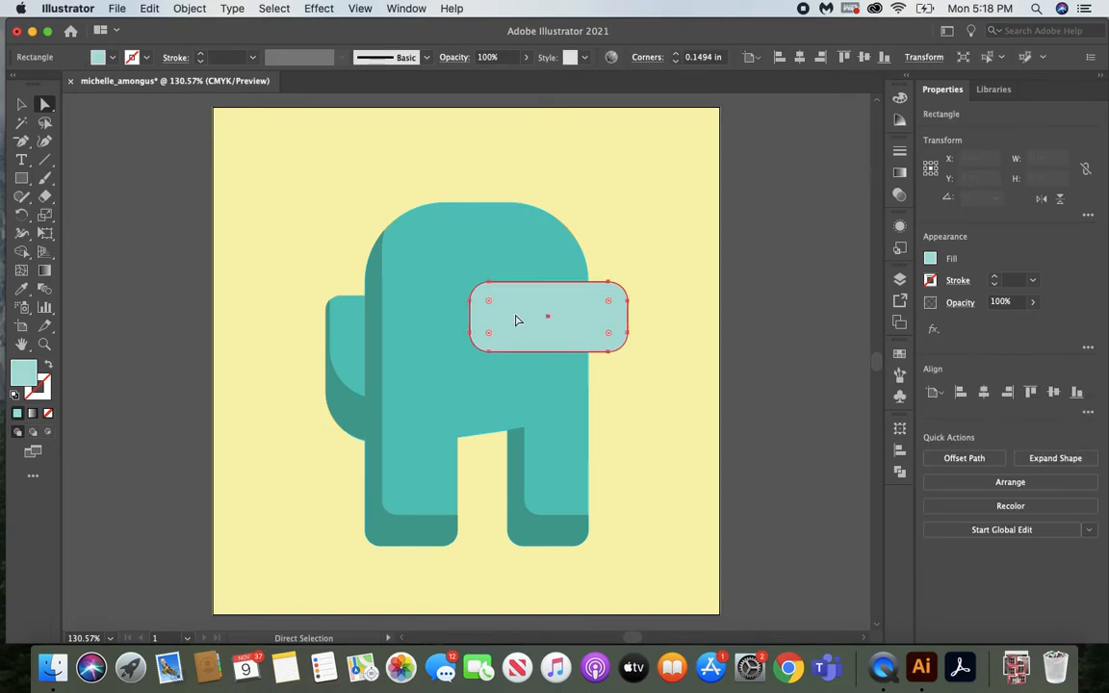
left_click(18, 103)
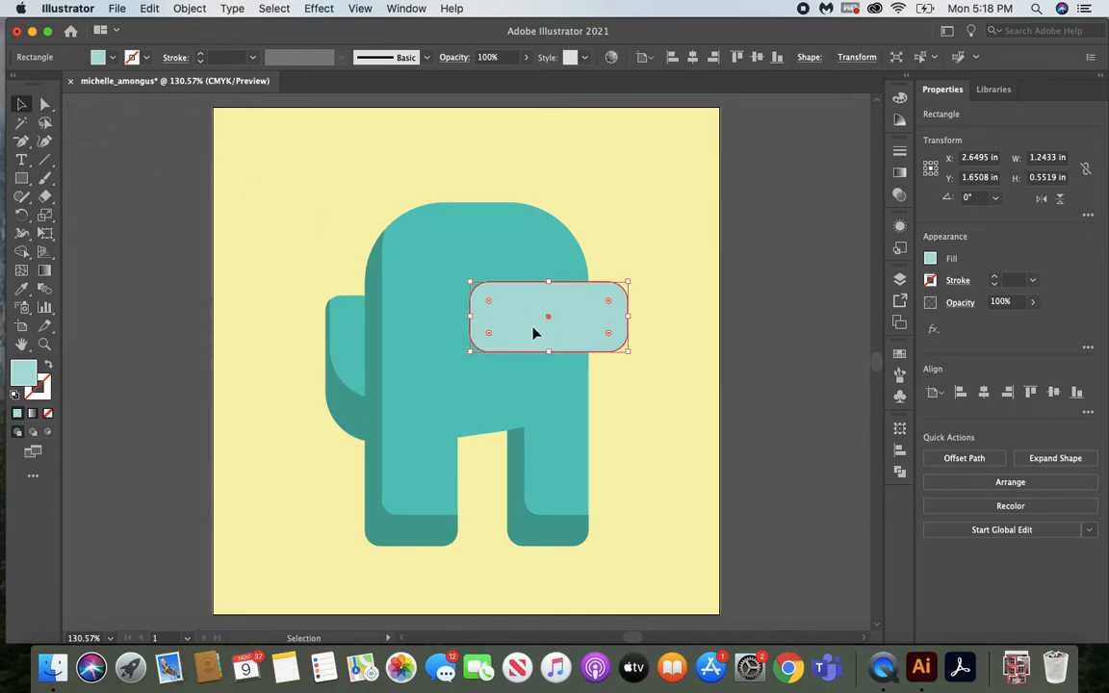
key("super+c")
key("super+v")
left_click_drag(441, 372, 198, 264)
left_click_drag(441, 361, 212, 240)
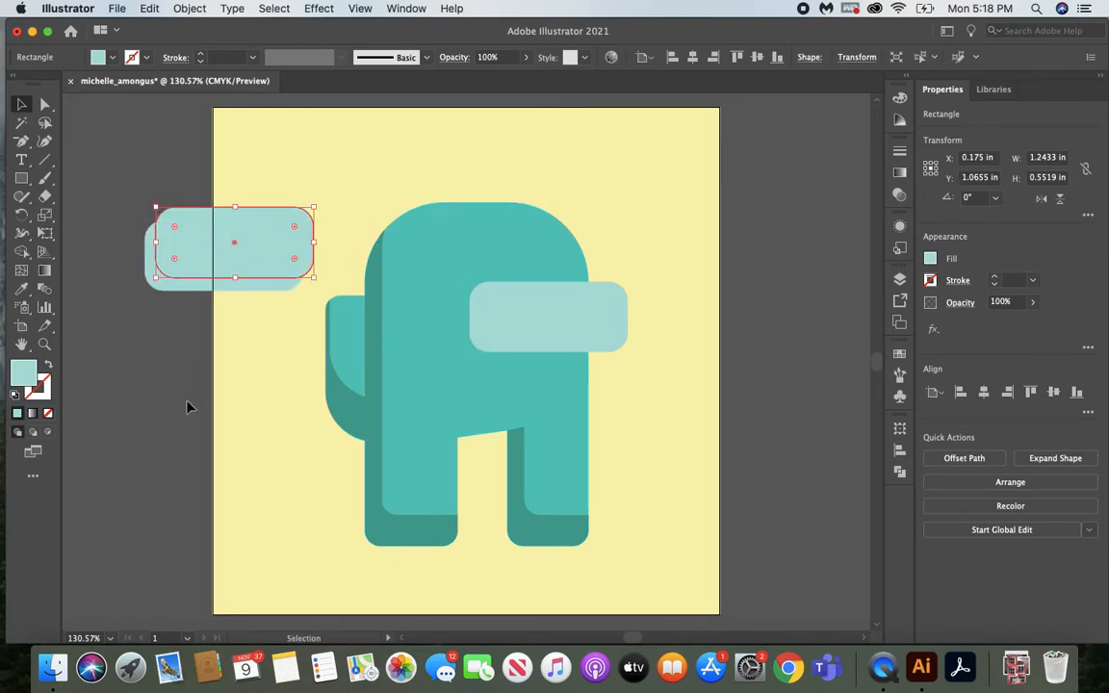
left_click_drag(104, 237, 224, 305)
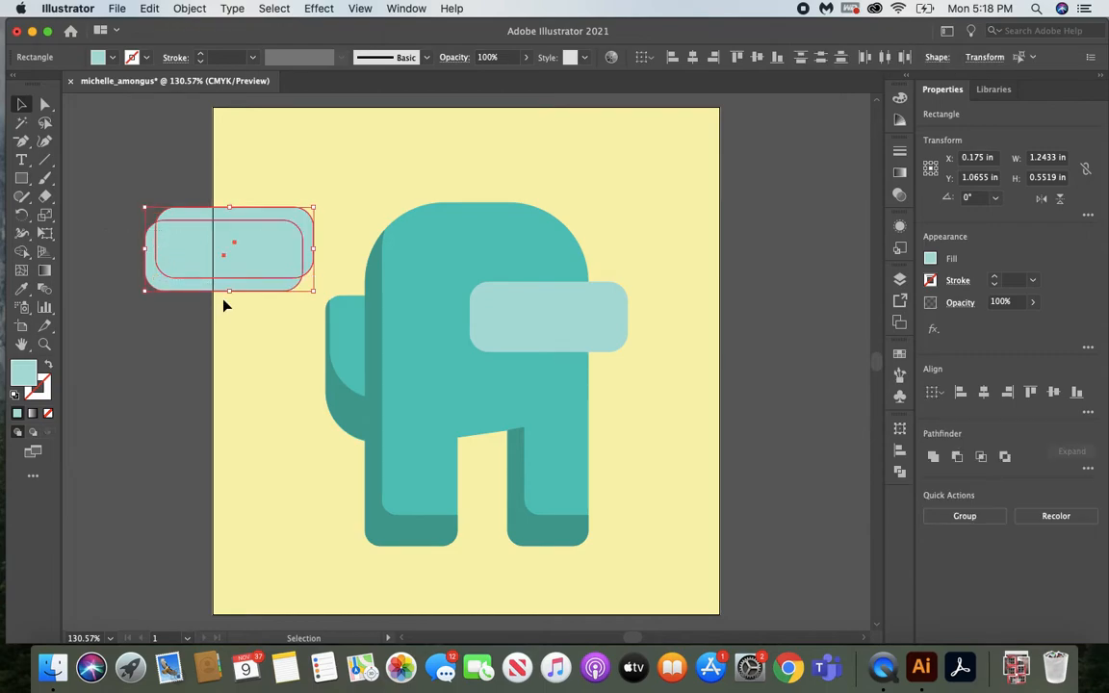
left_click(958, 459)
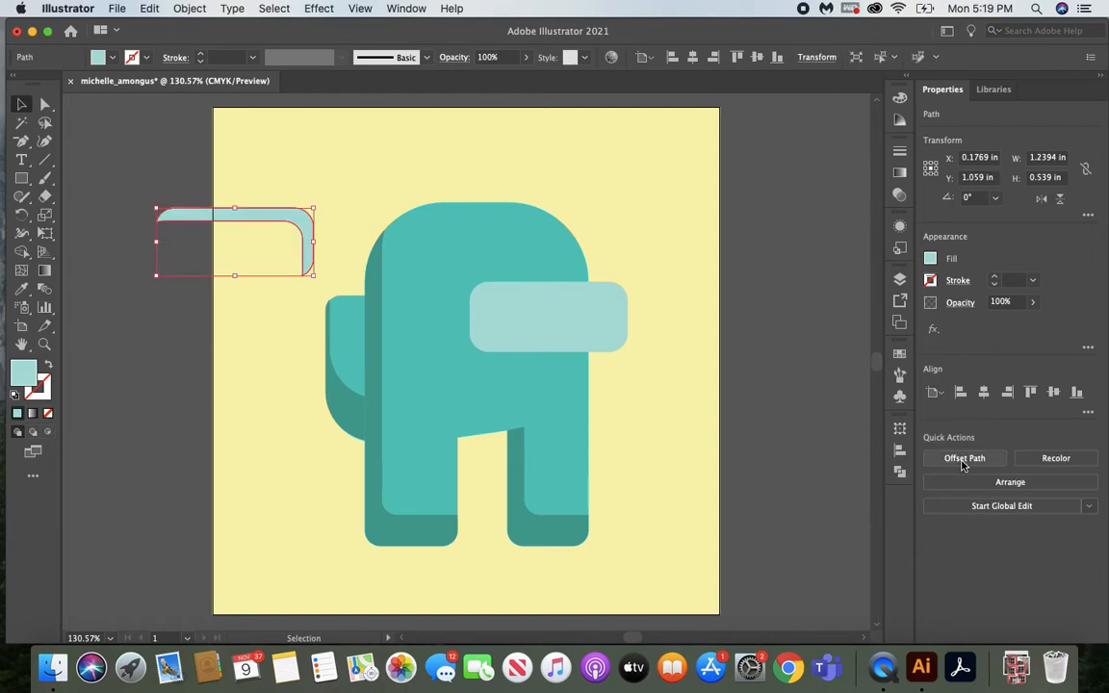
key("super+z")
left_click(134, 408)
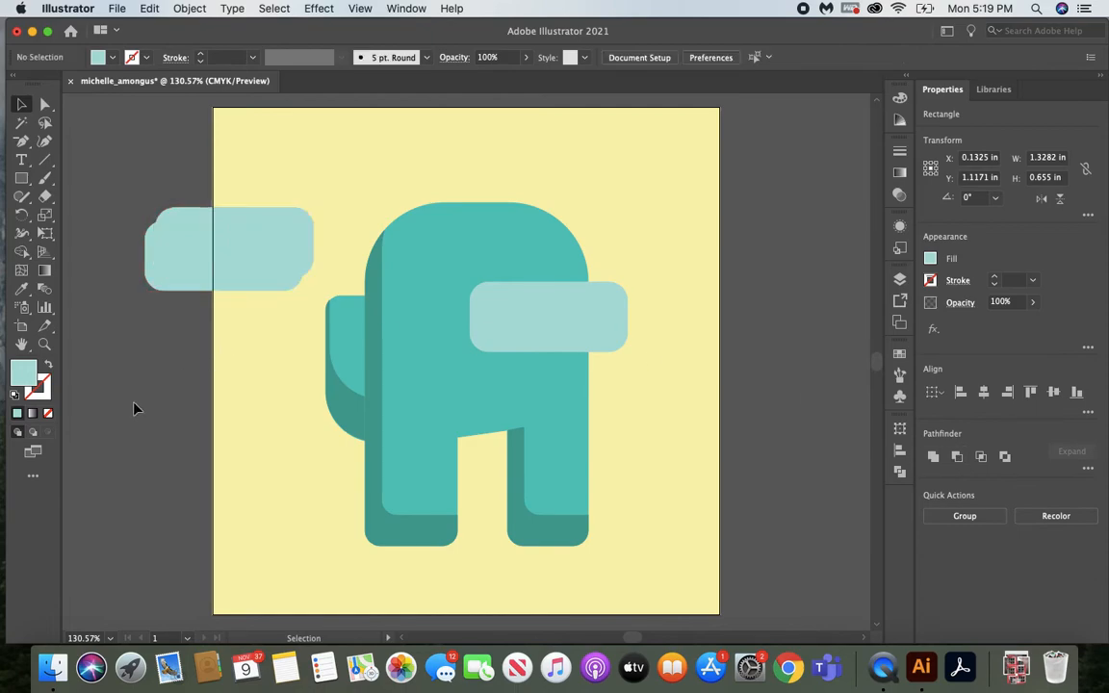
Move the front visor copy about 0.14 in above and 0.05 in right of the other and subtract it with Minus Front
left_click_drag(204, 266, 220, 234)
left_click_drag(96, 235, 243, 310)
left_click(957, 457)
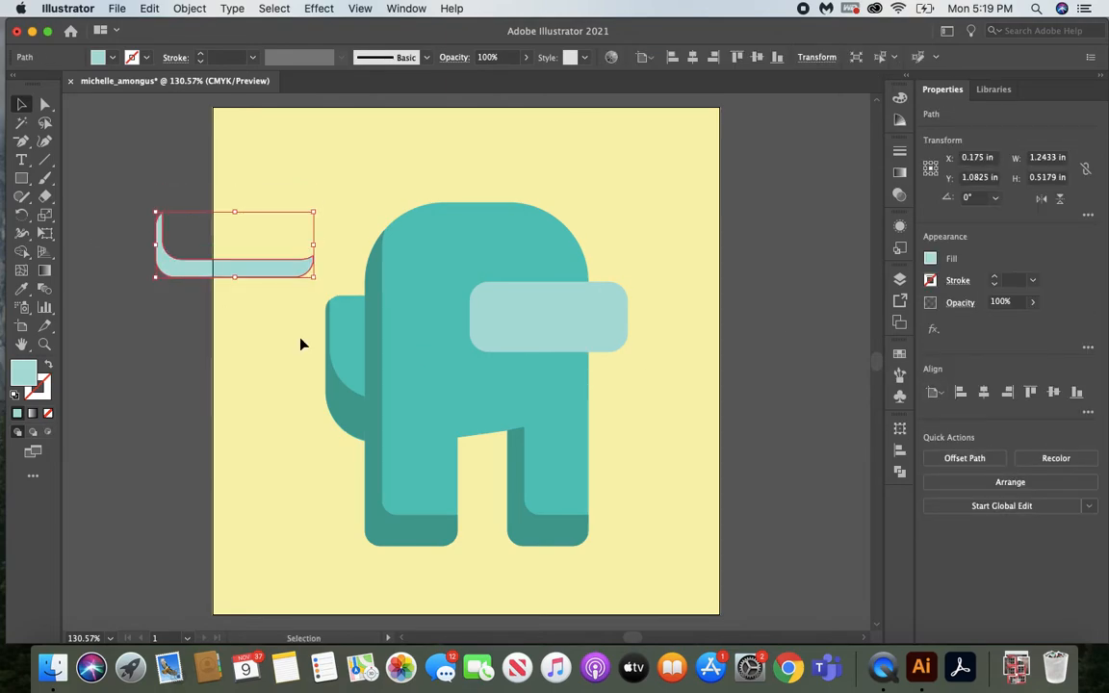
Fill the visor shadow piece with #81b5af and place it along the visor's left and lower edges
double_click(24, 376)
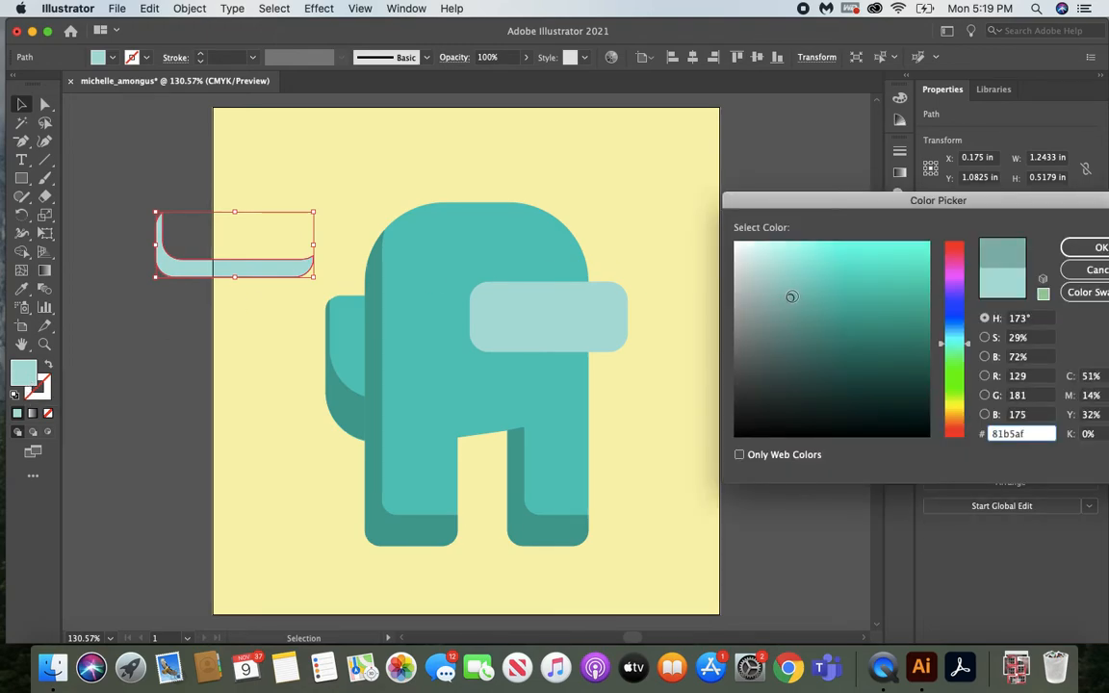
left_click(1073, 248)
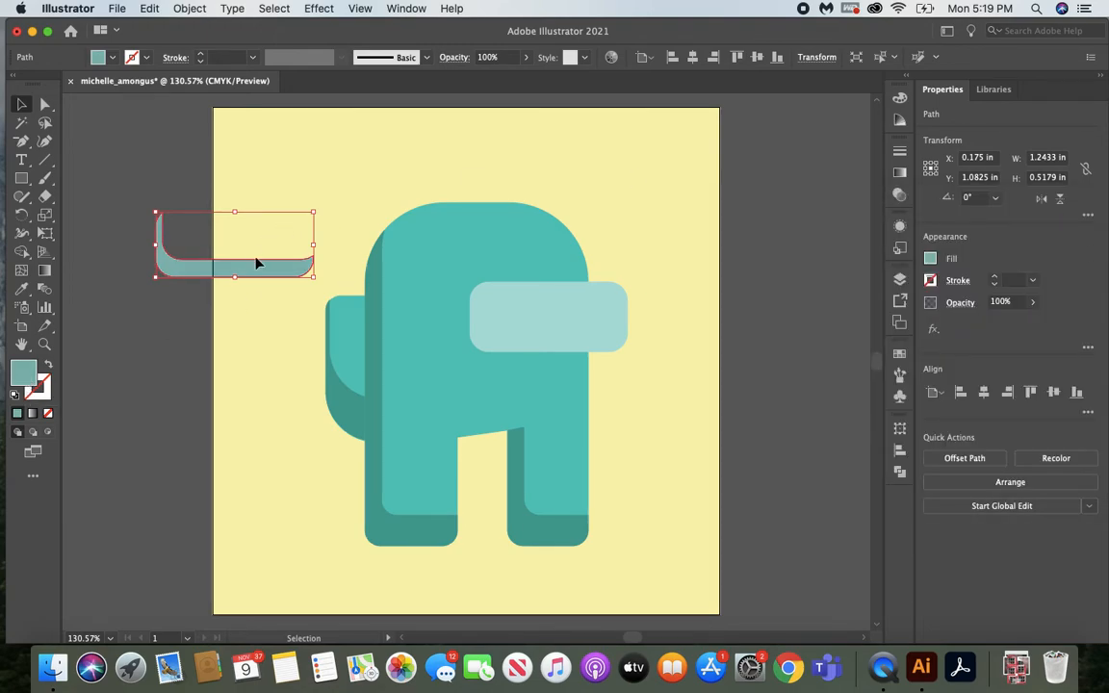
left_click_drag(279, 270, 575, 346)
left_click(747, 318)
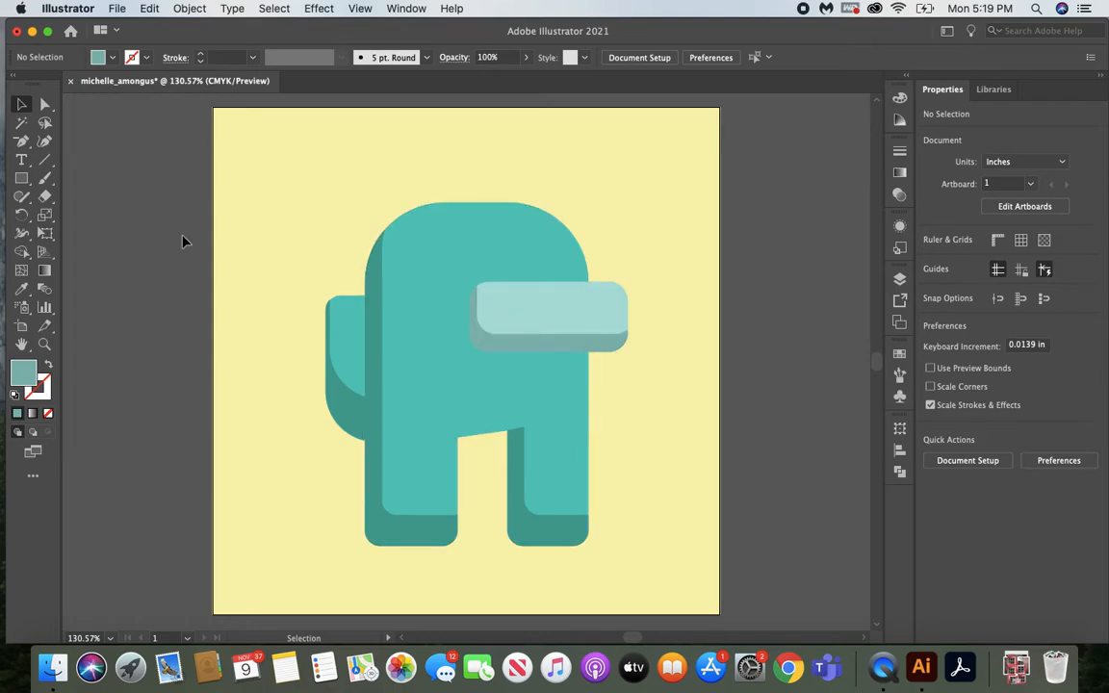
Give the body a 3 pt stroke aligned to the outside of its path
left_click(424, 274)
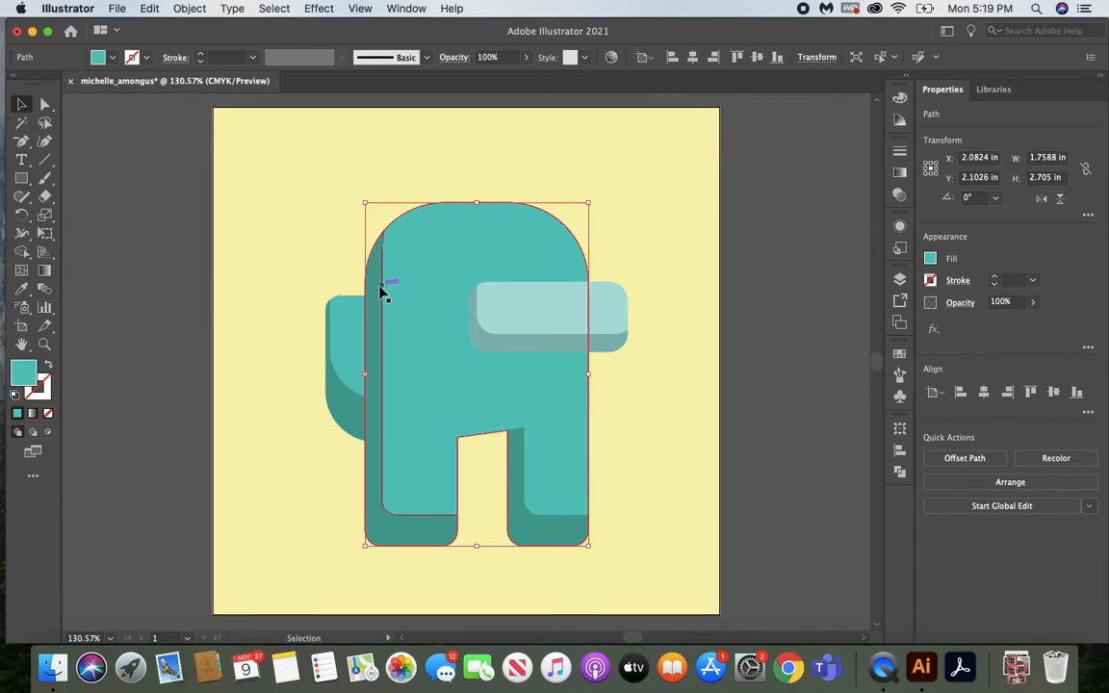
left_click(42, 392)
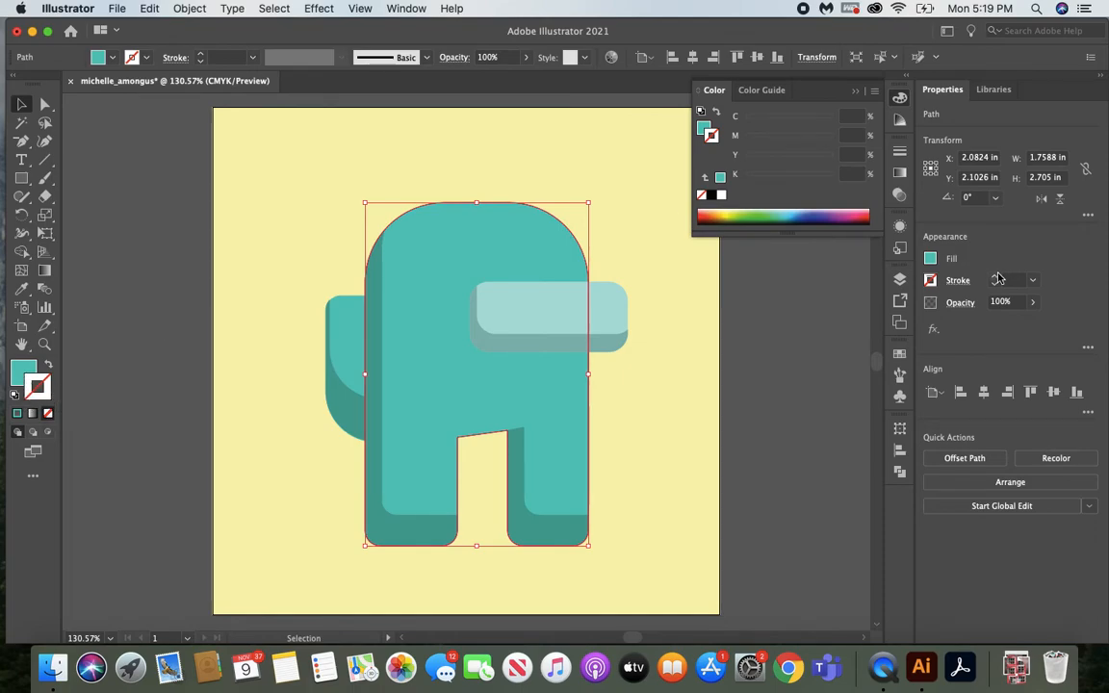
left_click(997, 279)
left_click(997, 279)
left_click(997, 279)
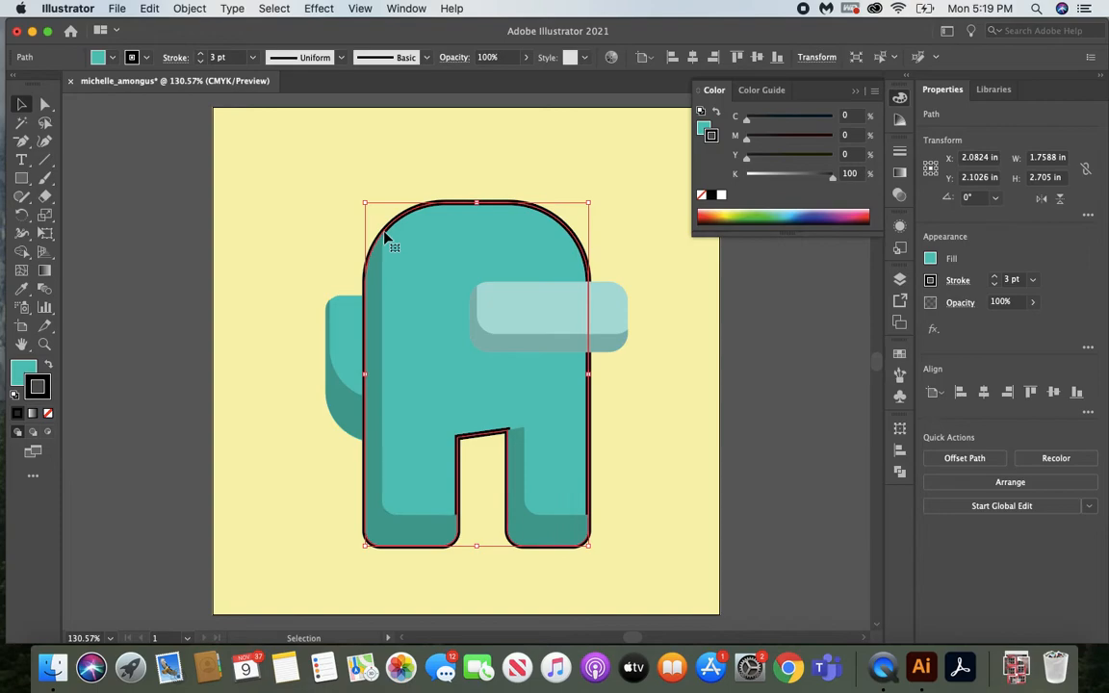
left_click(956, 282)
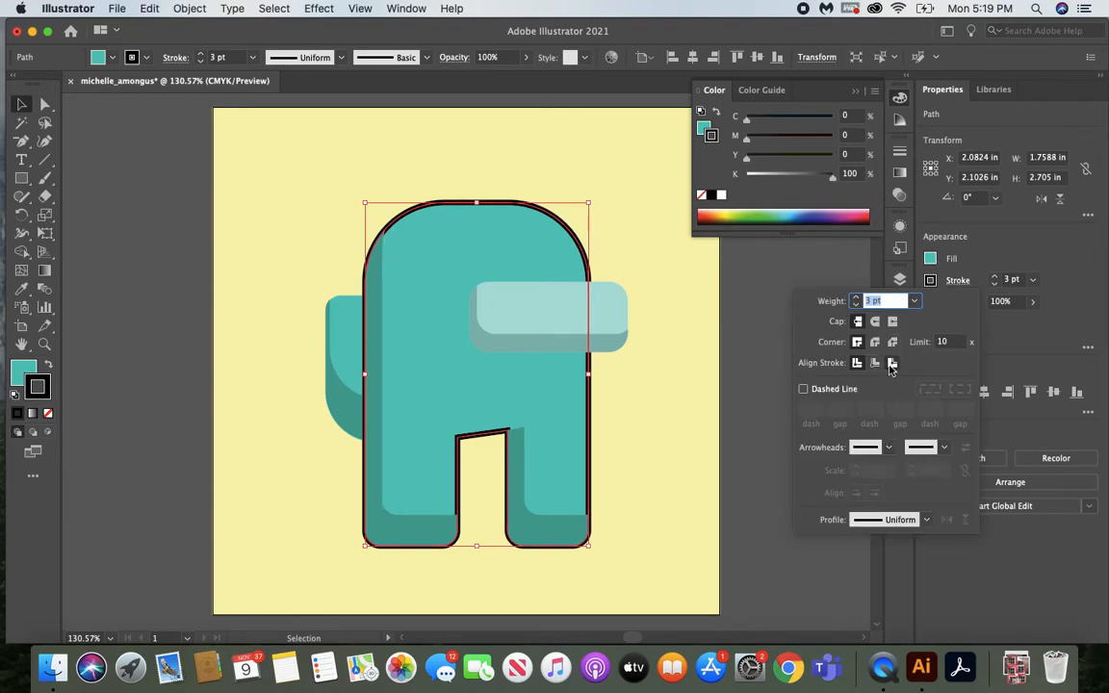
left_click(893, 363)
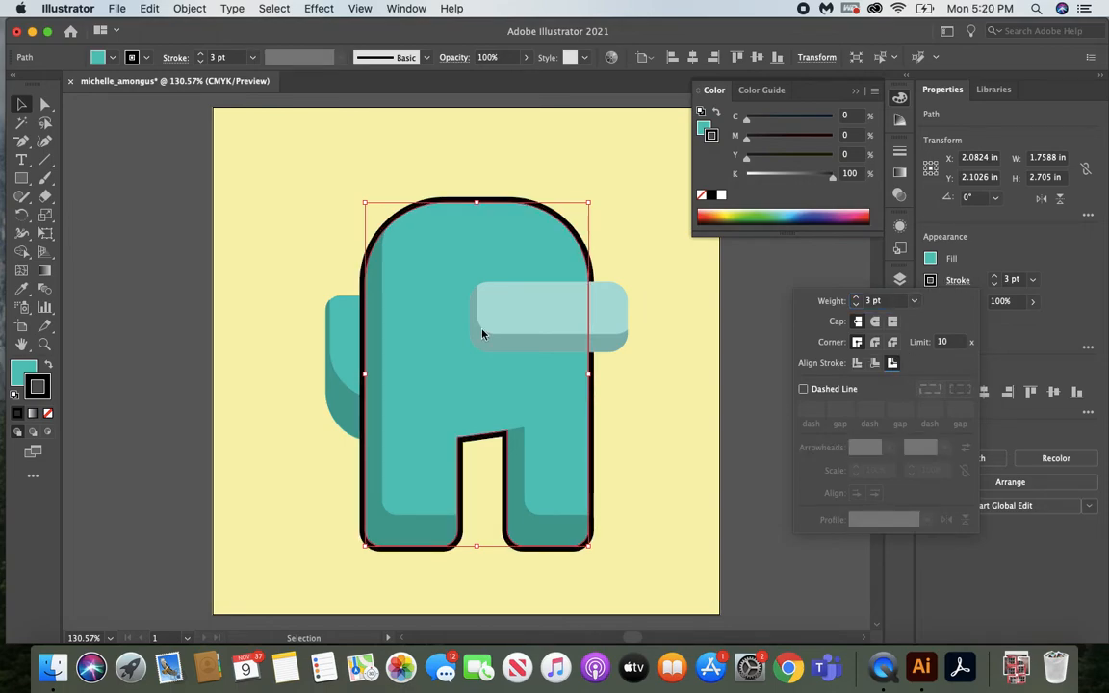
Change the body outline's stroke color to dark gray #3a3838
left_click(45, 398)
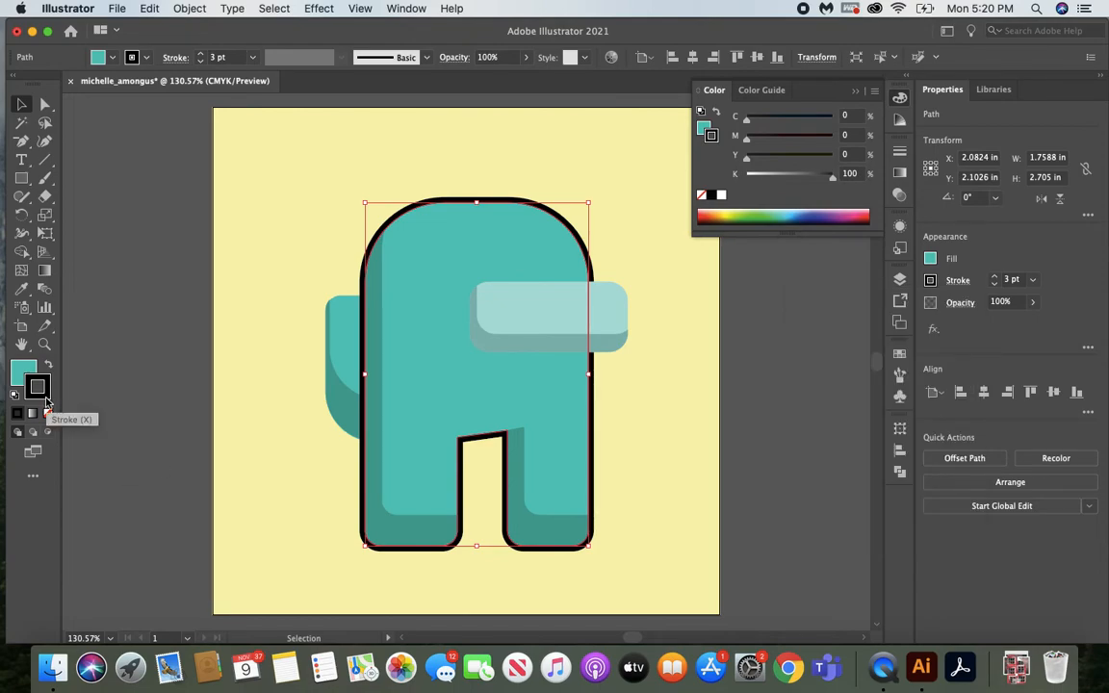
double_click(38, 383)
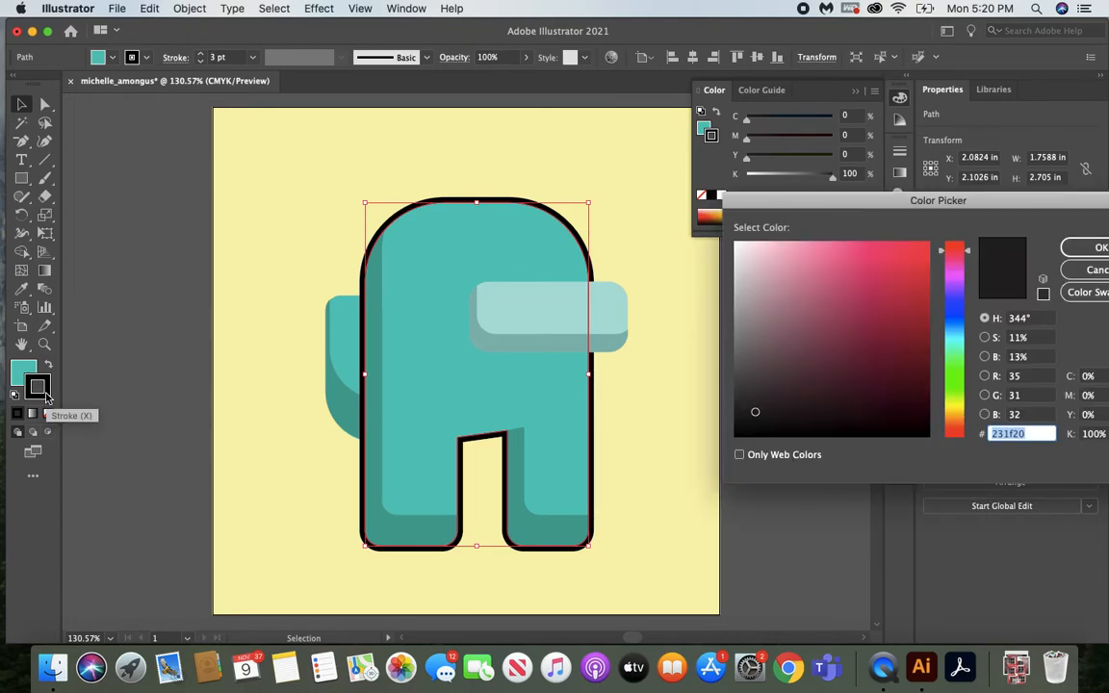
left_click_drag(742, 385, 742, 391)
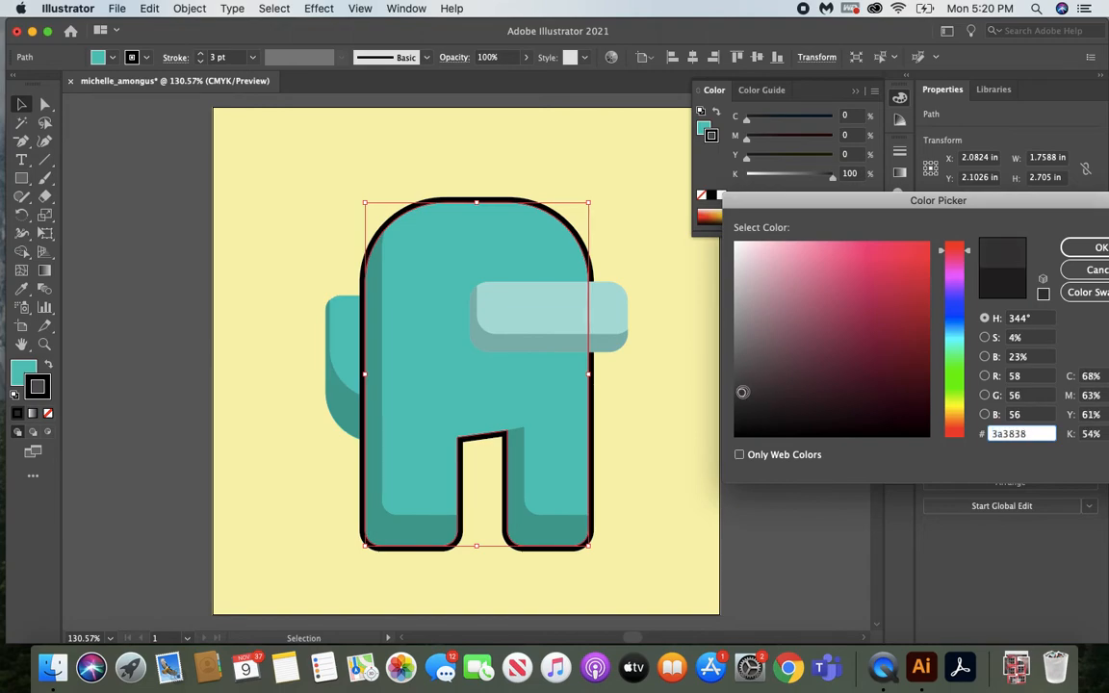
left_click(1078, 249)
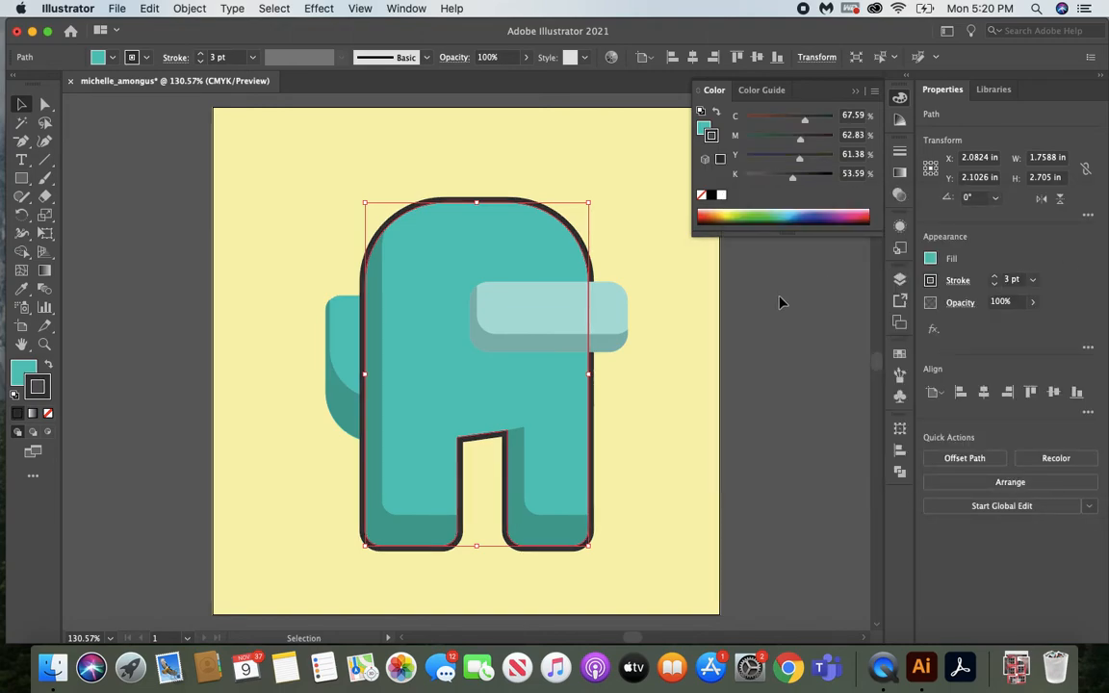
Copy the body's fill and outline style onto the backpack with the Eyedropper
left_click(347, 346)
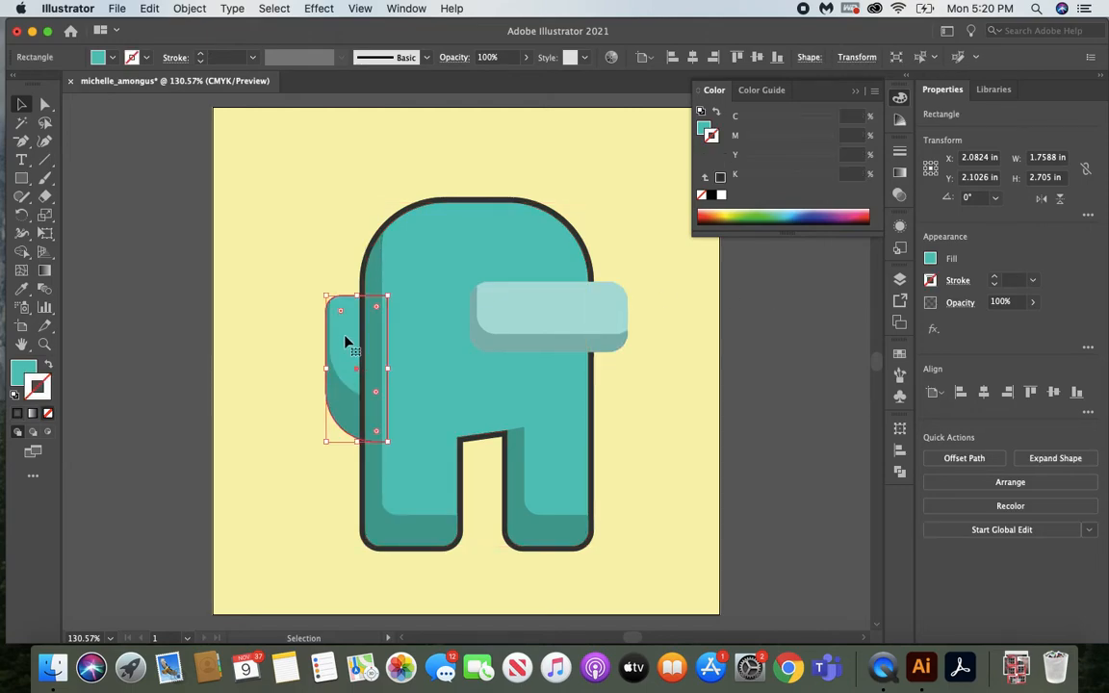
left_click(21, 288)
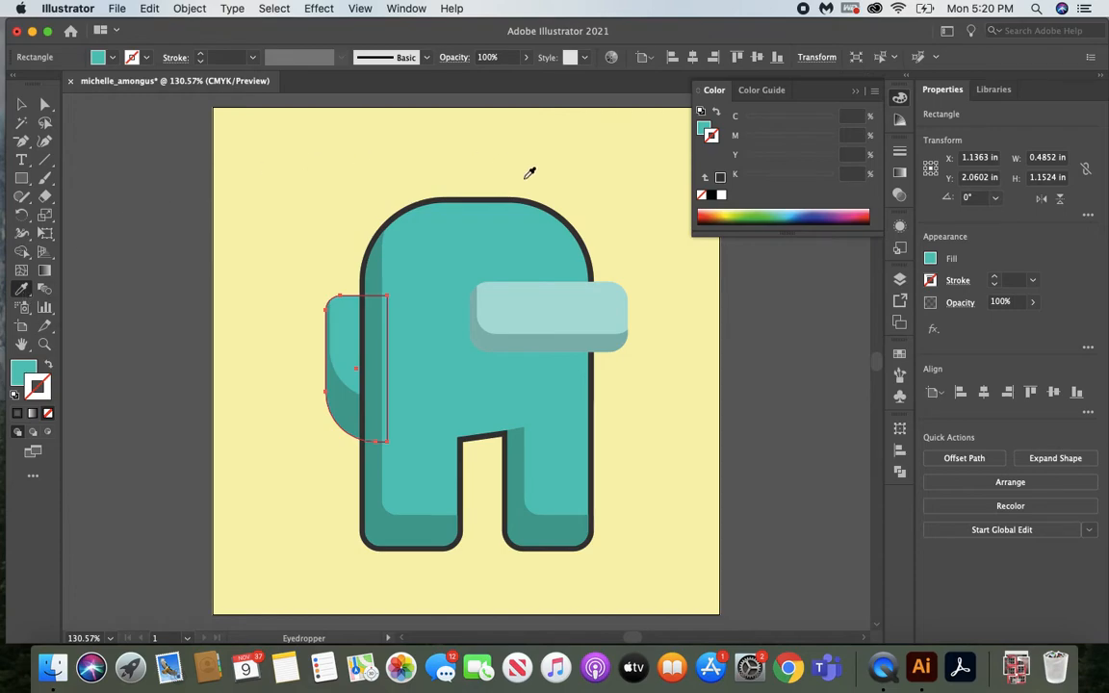
left_click(470, 210)
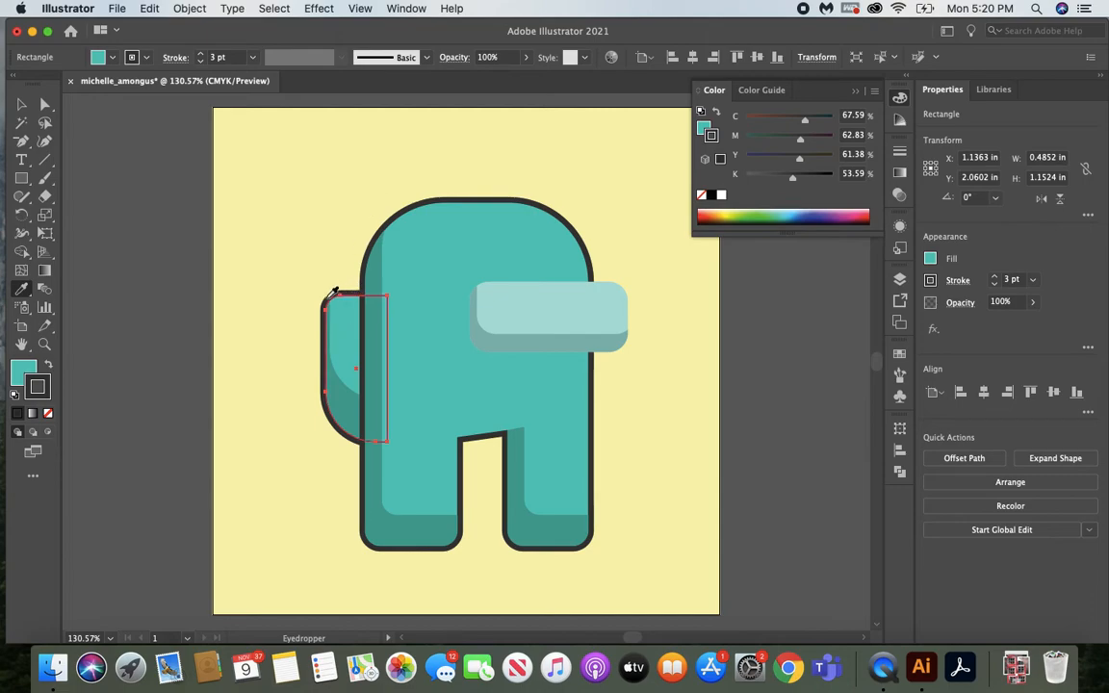
key("v")
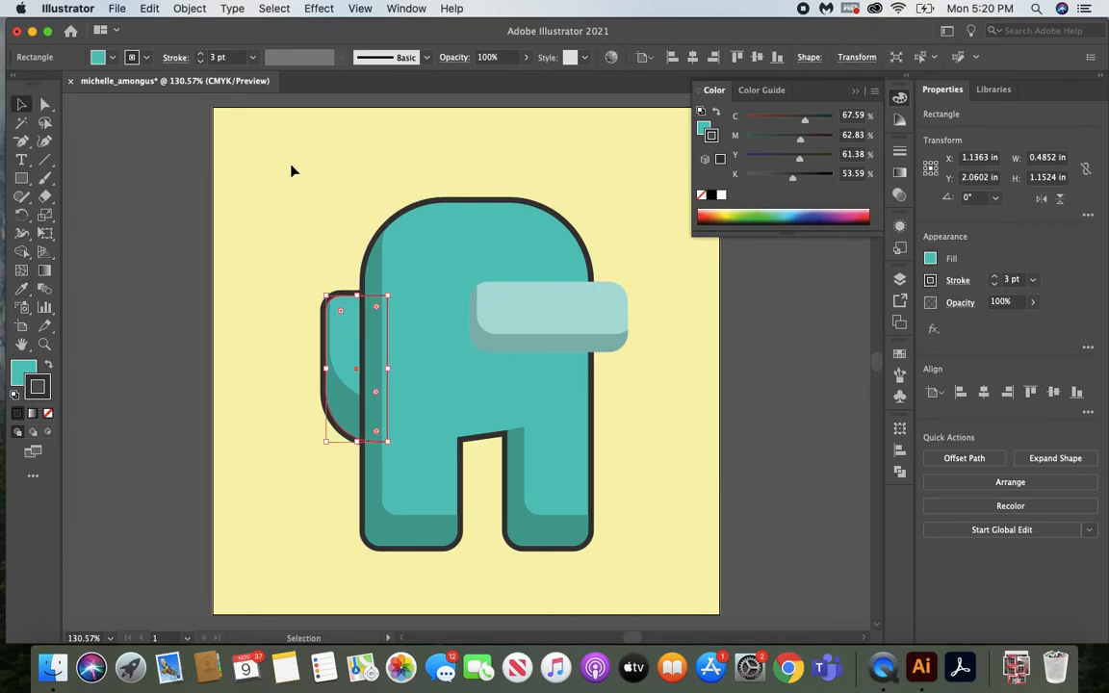
left_click(292, 167)
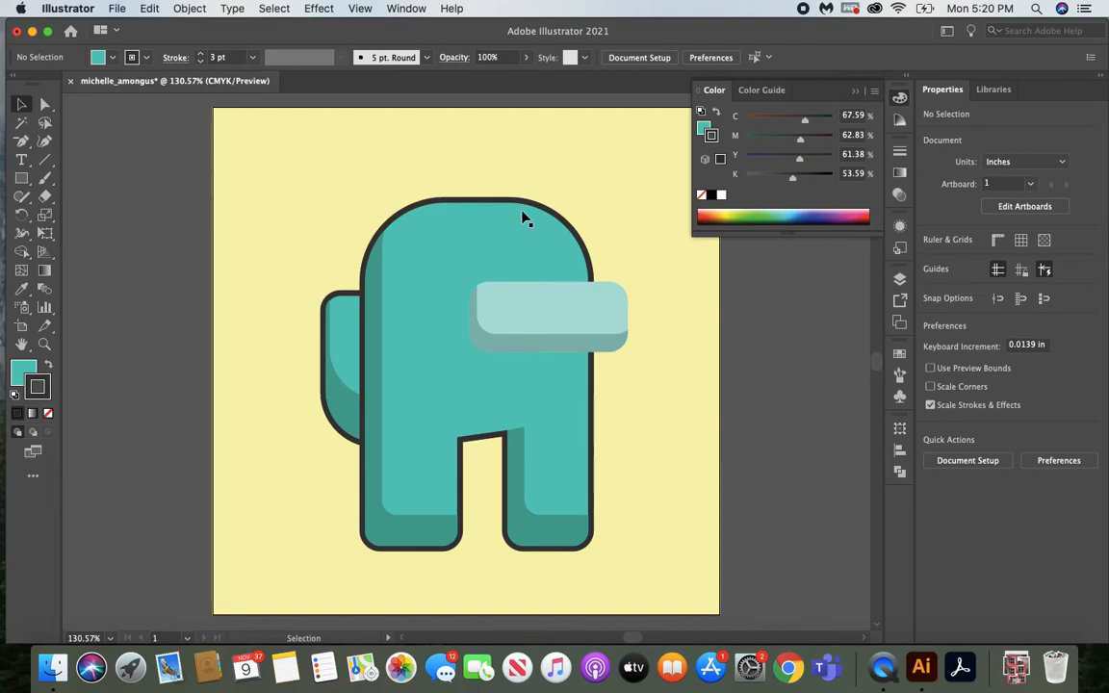
Give the visor a 3 pt dark gray stroke aligned to the outside
left_click(571, 312)
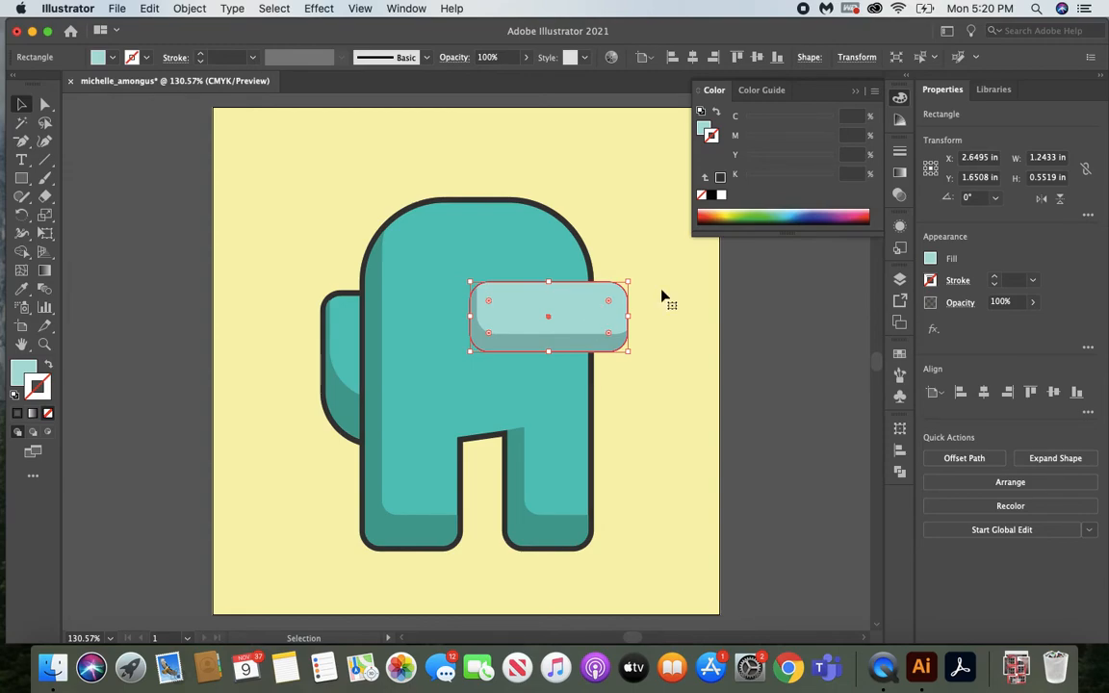
left_click(997, 280)
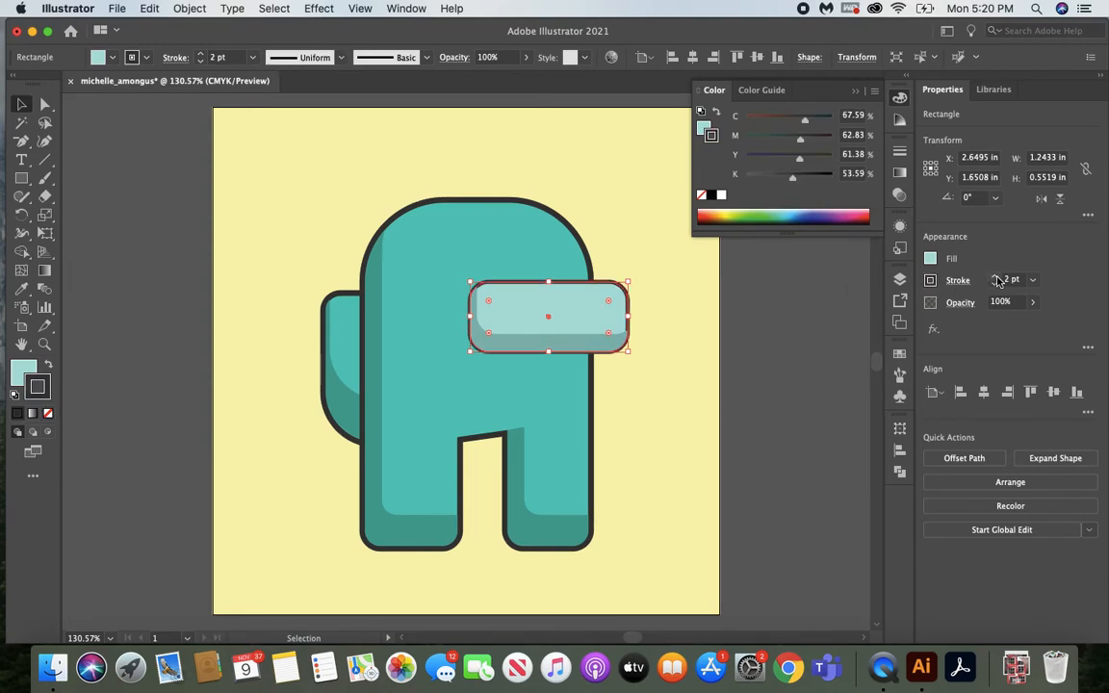
left_click(997, 278)
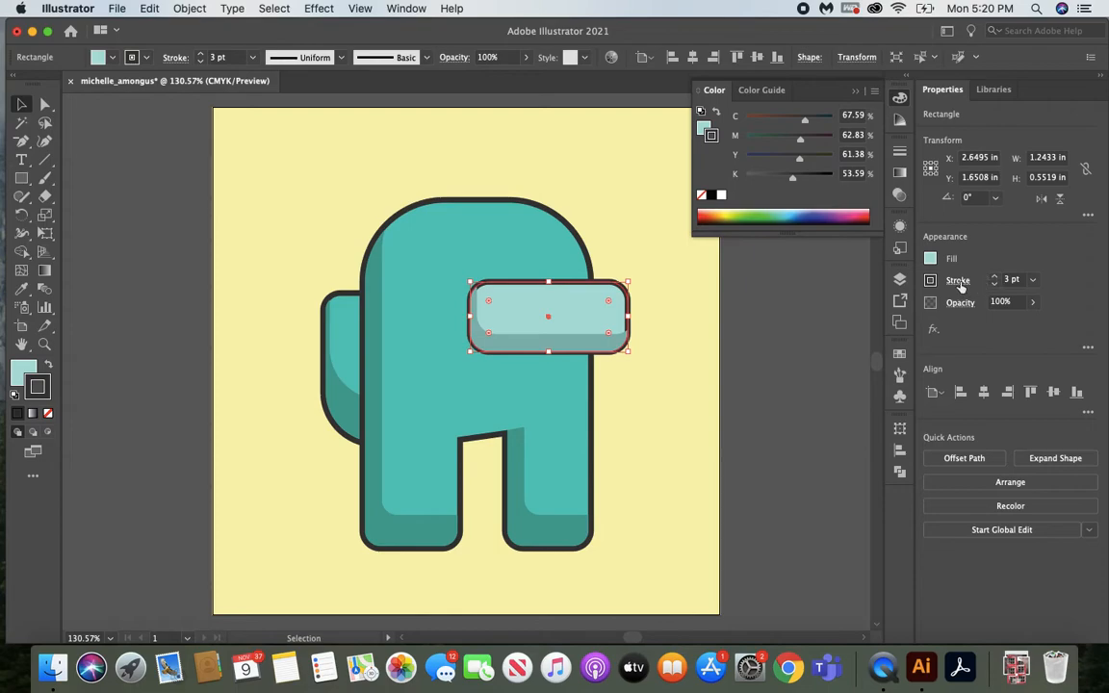
left_click(957, 281)
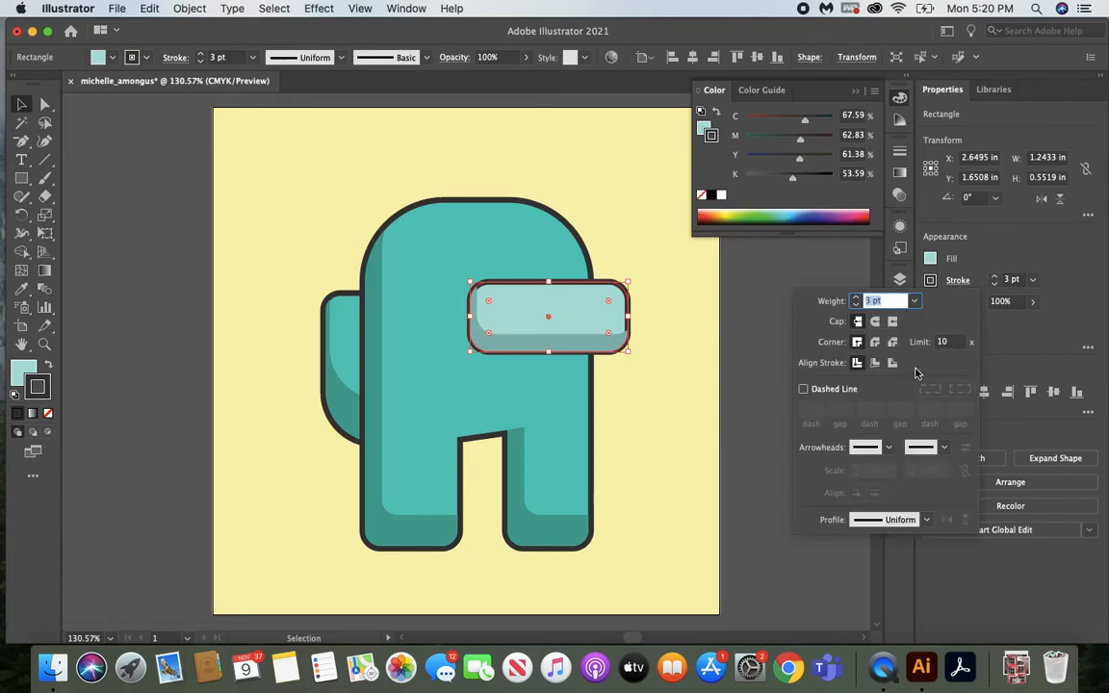
left_click(893, 363)
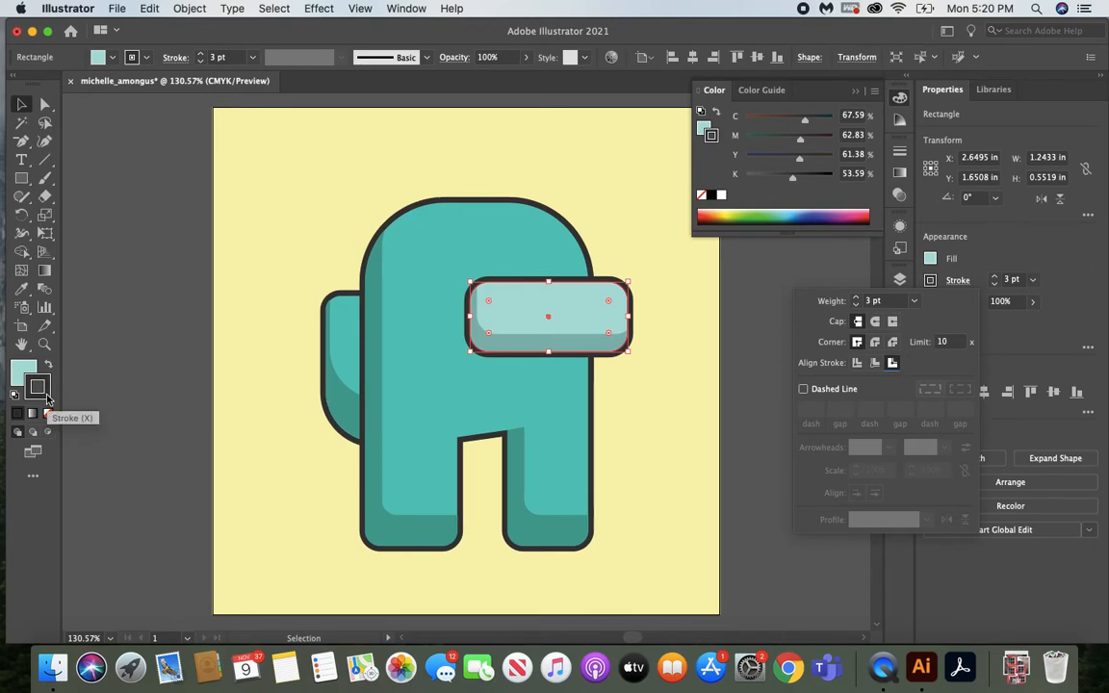
left_click(192, 273)
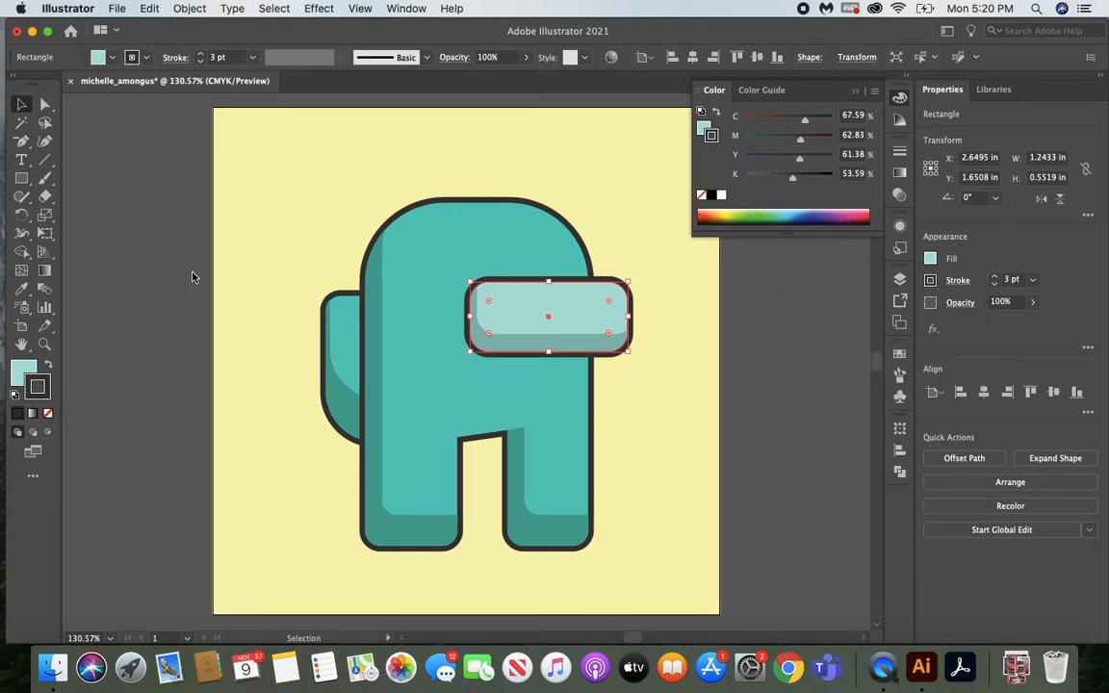
left_click(284, 202)
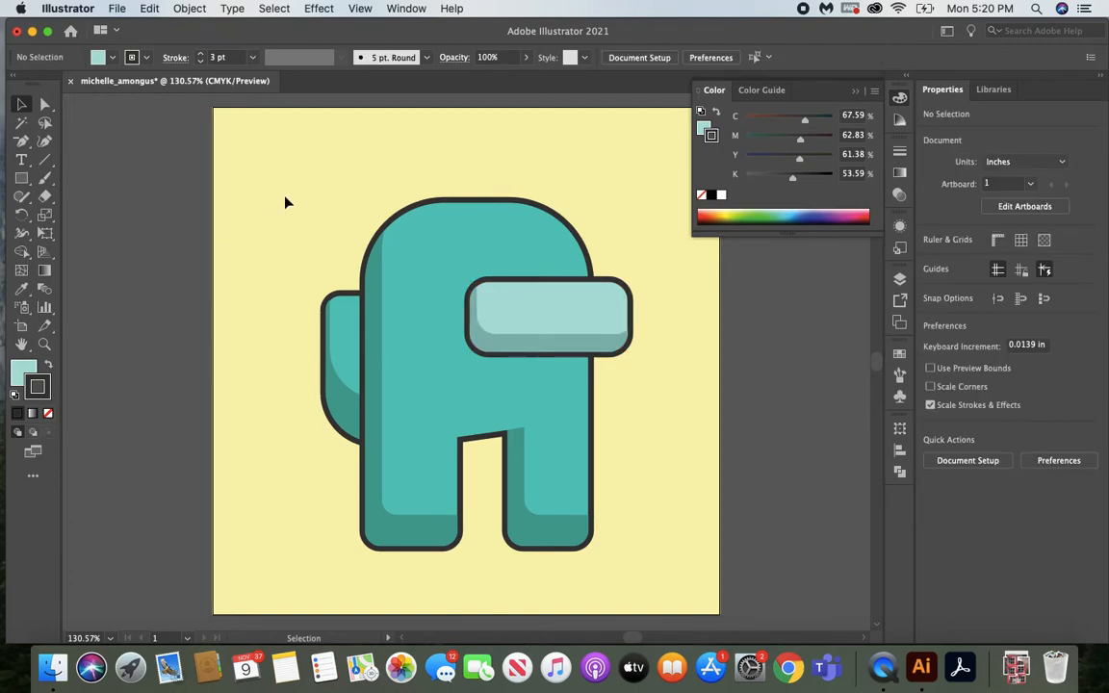
Draw a horizontal line about 0.35 in long near the visor's upper-left corner and color its stroke white, #ffffff
left_click(44, 165)
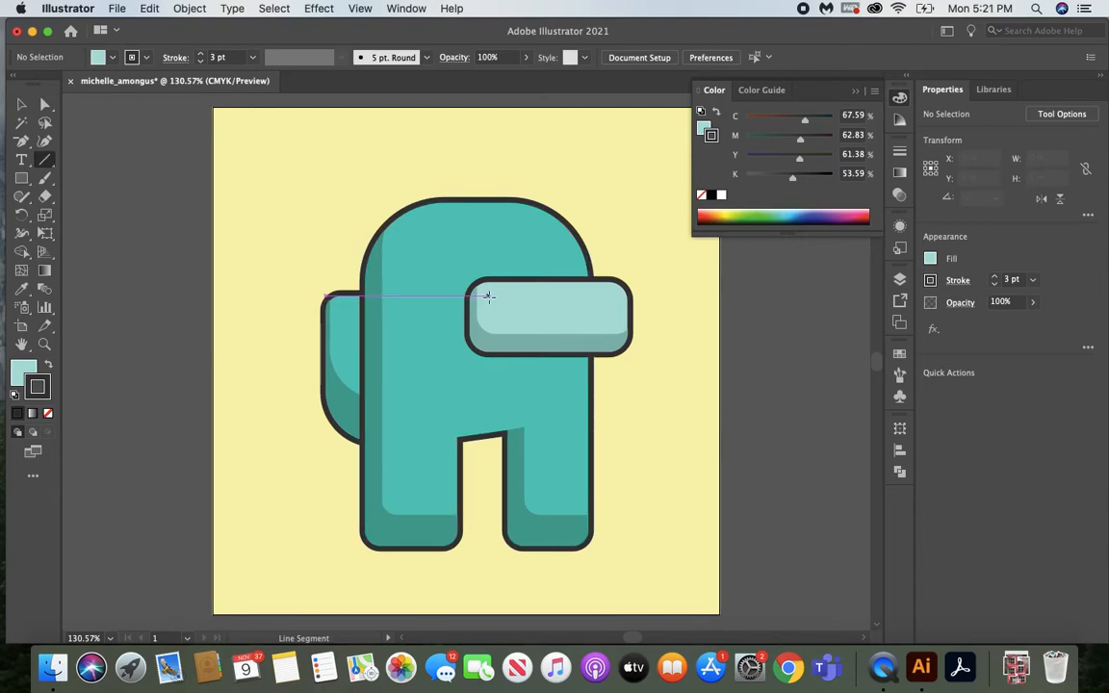
left_click_drag(488, 296, 533, 297)
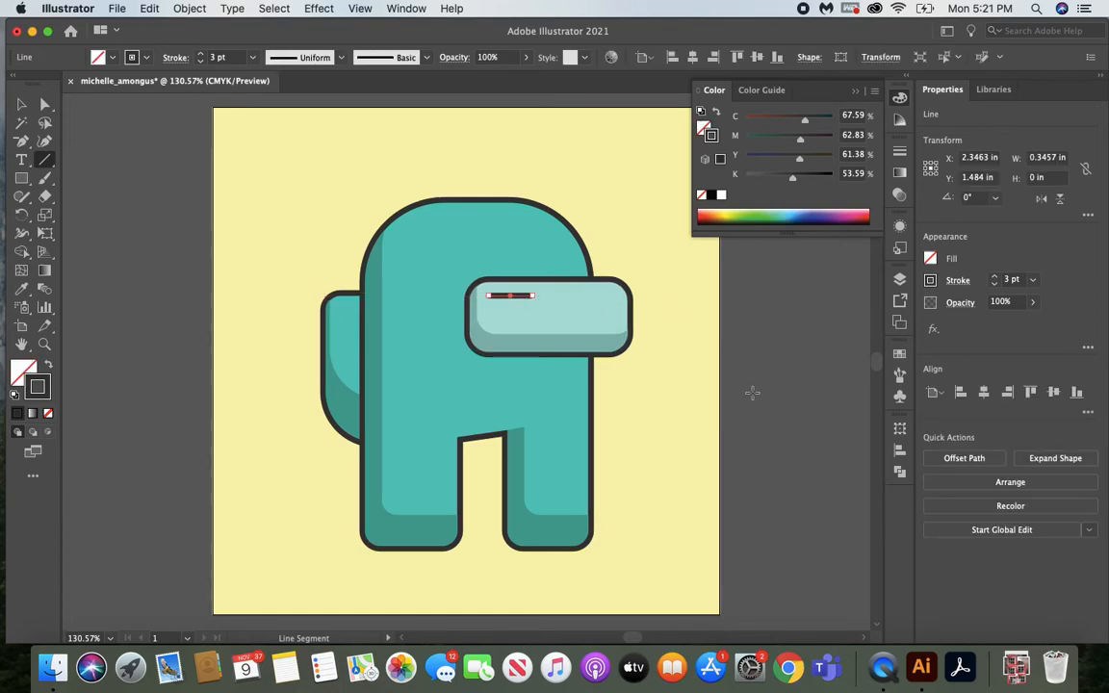
double_click(38, 386)
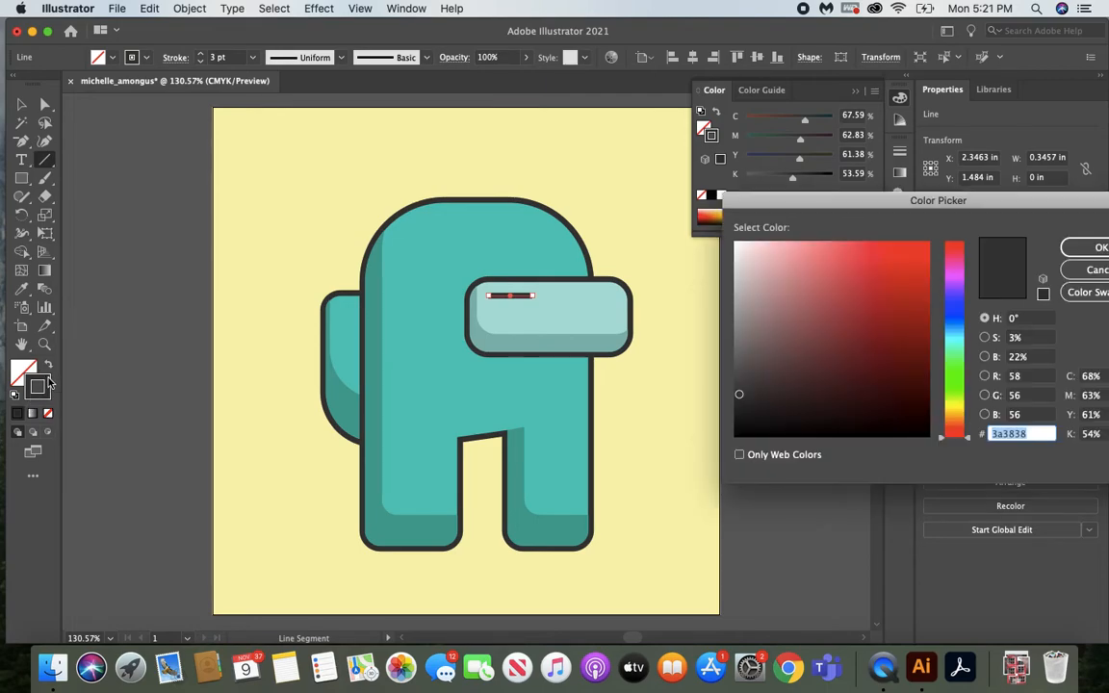
left_click(733, 240)
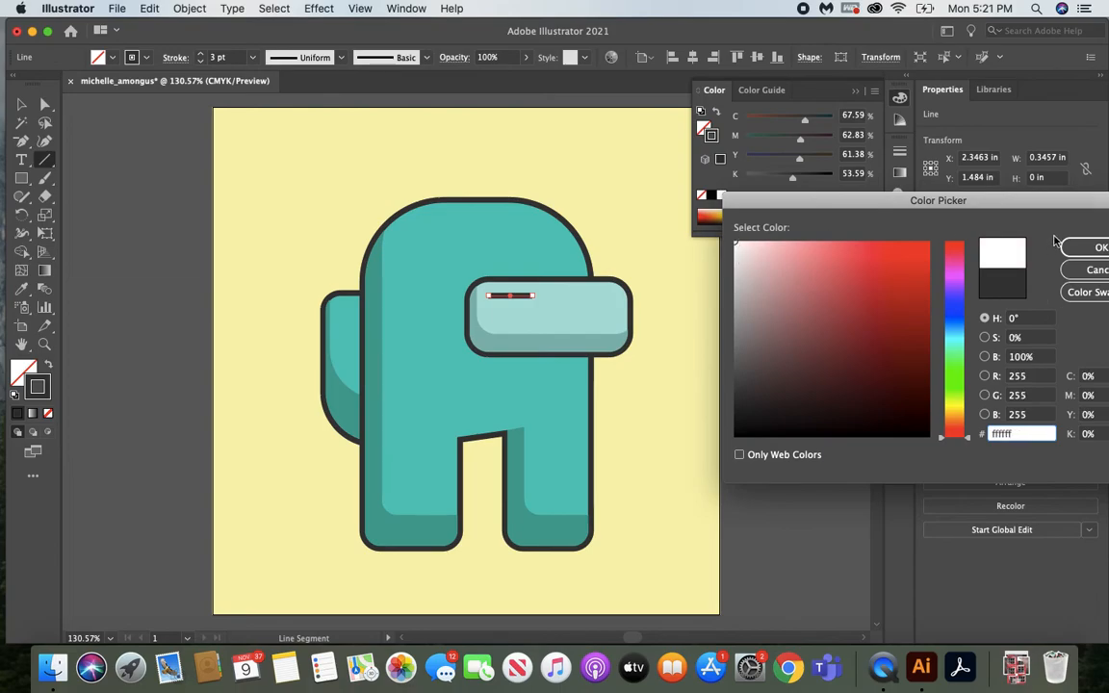
left_click(1093, 248)
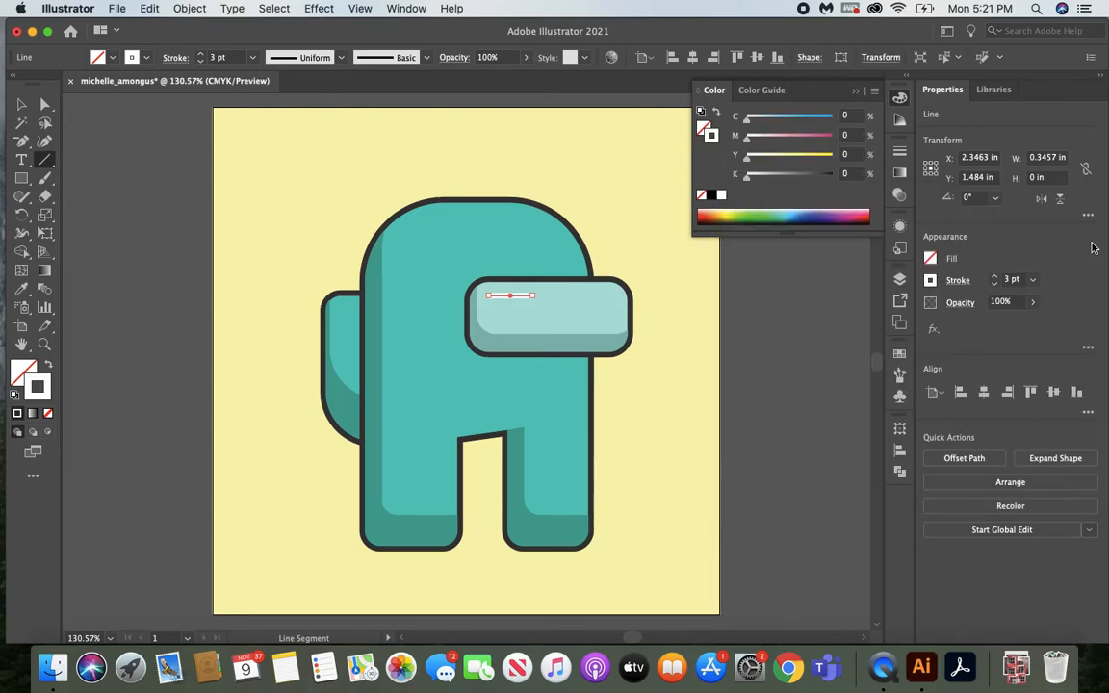
Set the visor highlight line's stroke to 6 pt with round caps and nudge the line down 0.0139 in
left_click(995, 276)
left_click(996, 276)
left_click(995, 276)
key("Down")
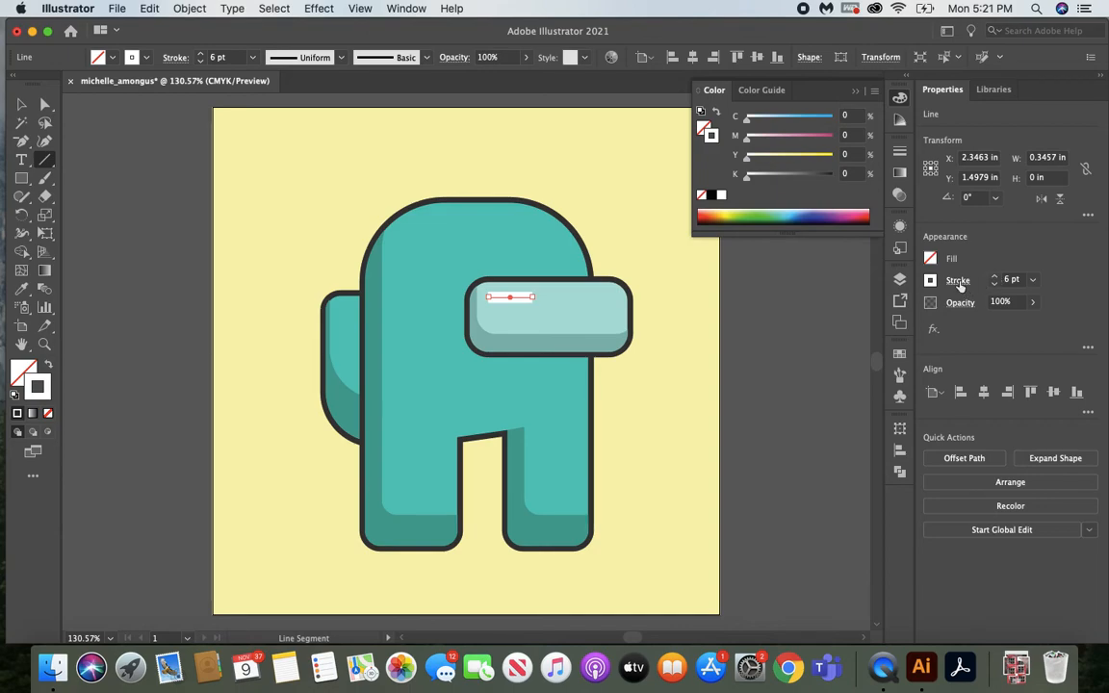
left_click(958, 281)
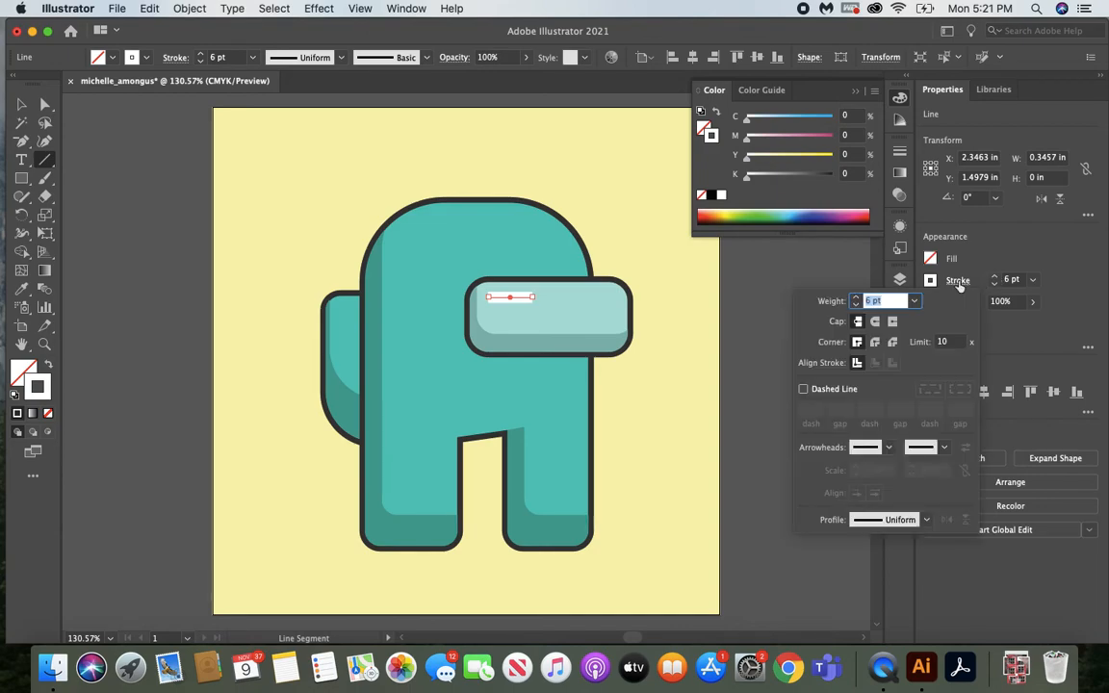
left_click(876, 322)
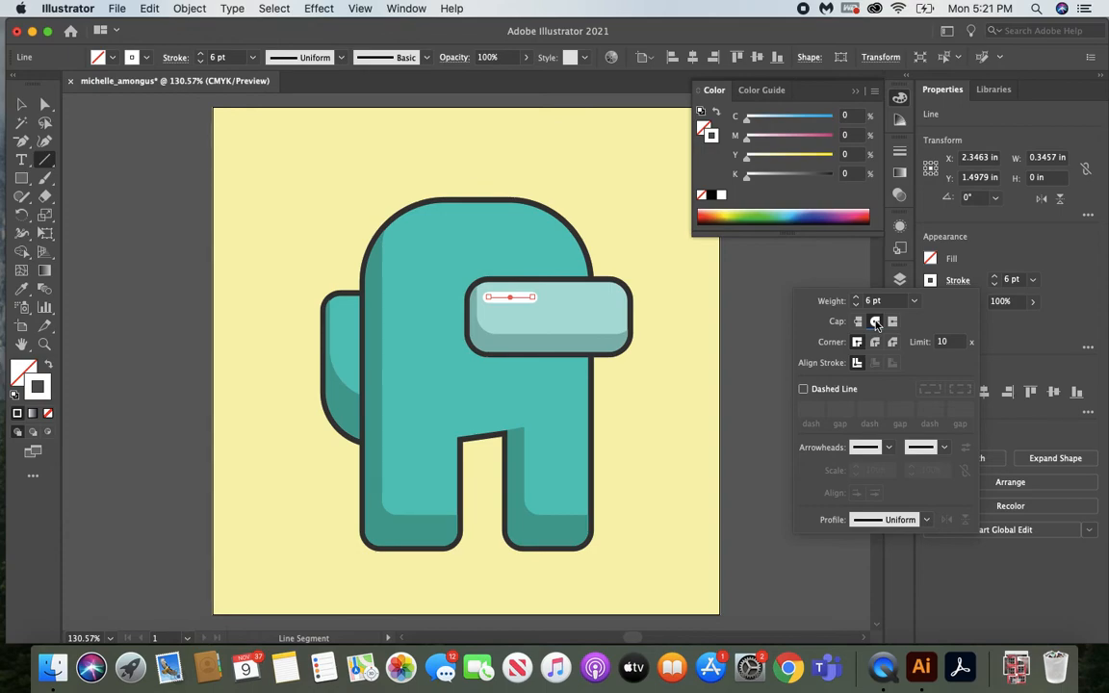
key("Escape")
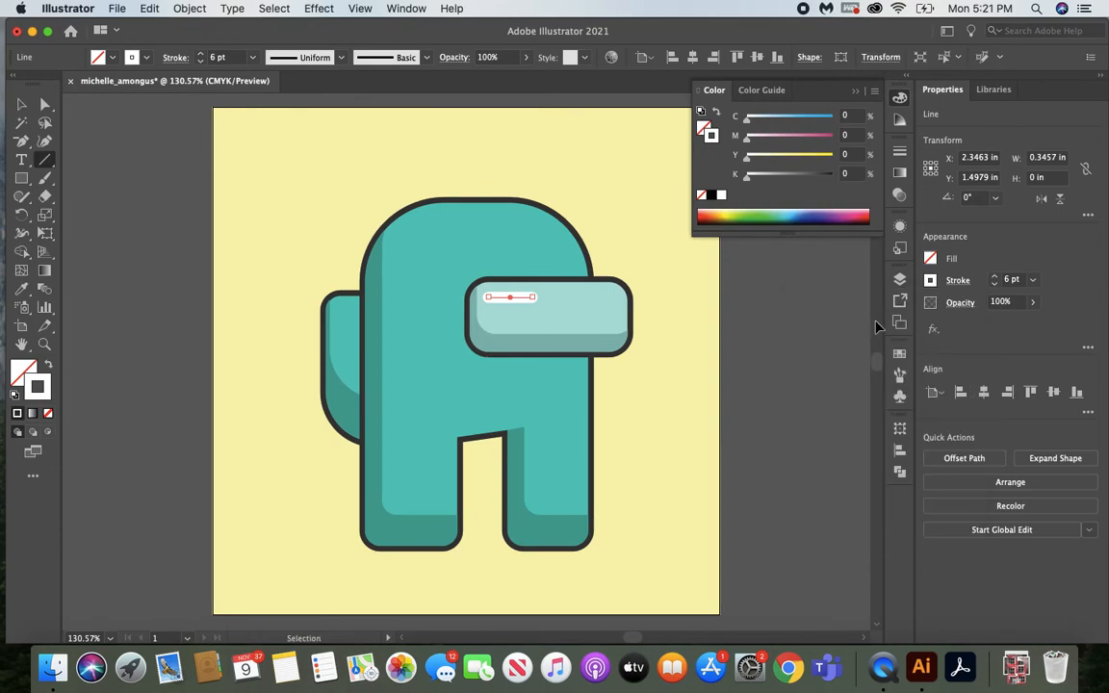
key("super+v")
key("super+z")
key("v")
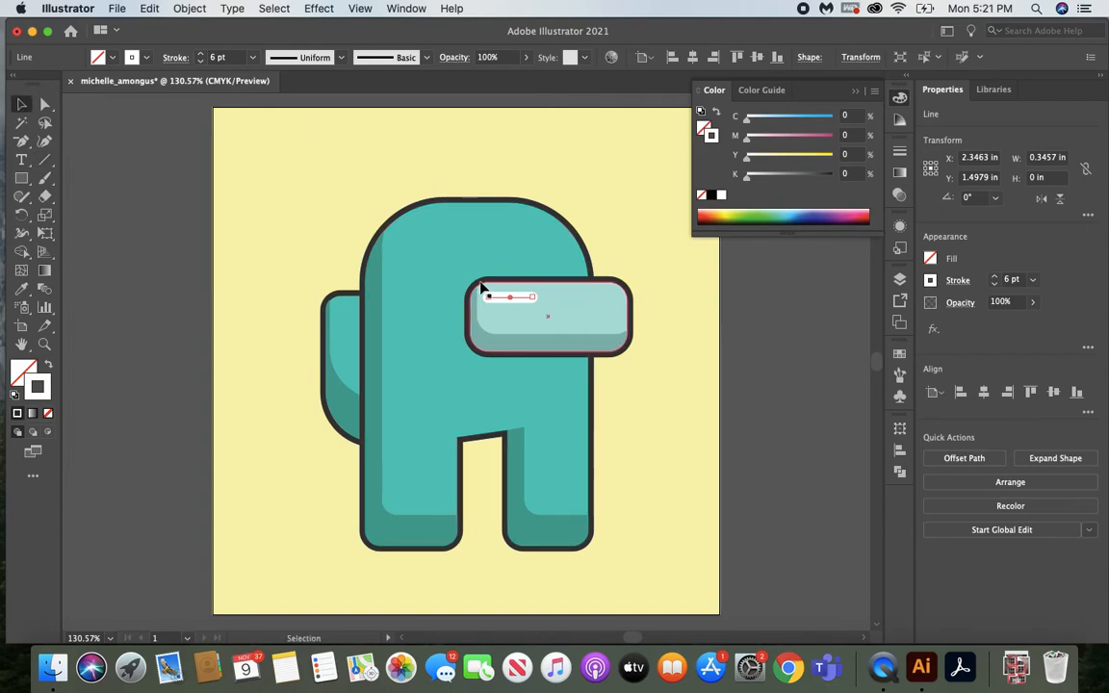
key("a")
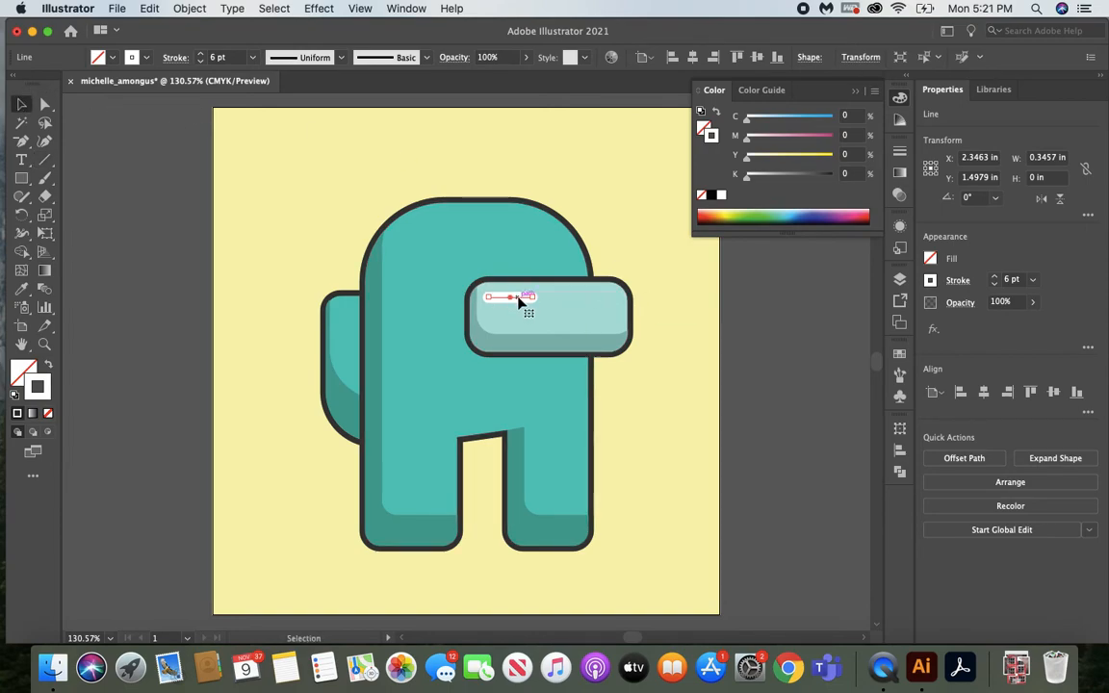
Paste a copy of the visor highlight line, shorten it to about 0.07 in, and place it just right of the original at the same height
key("super+v")
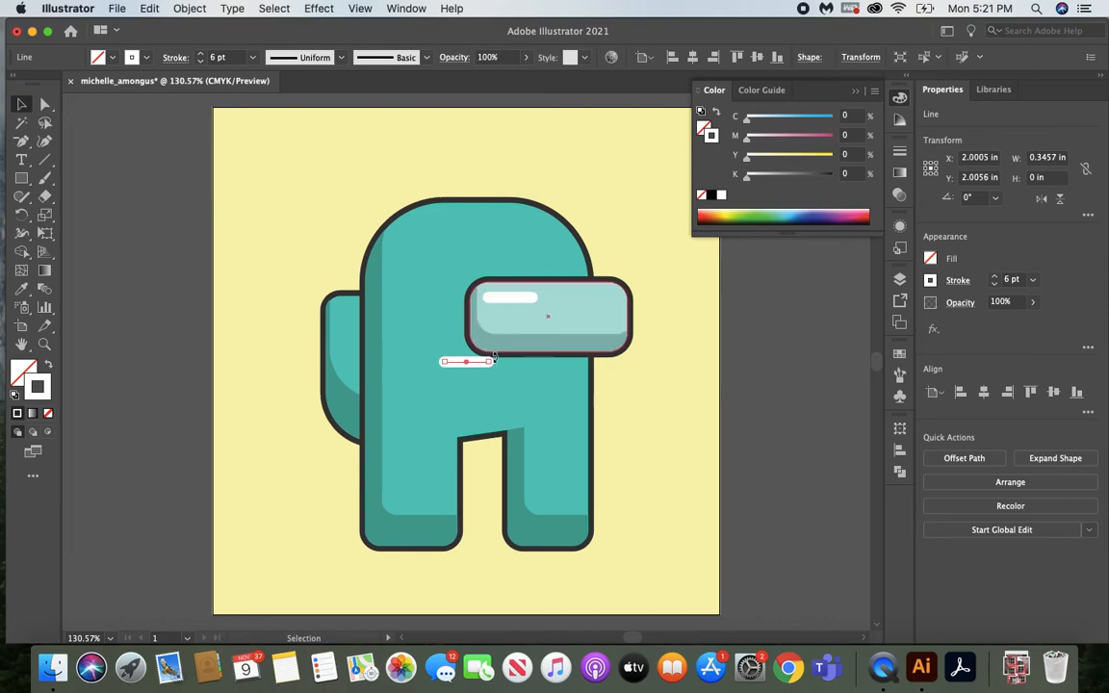
left_click_drag(487, 366, 459, 365)
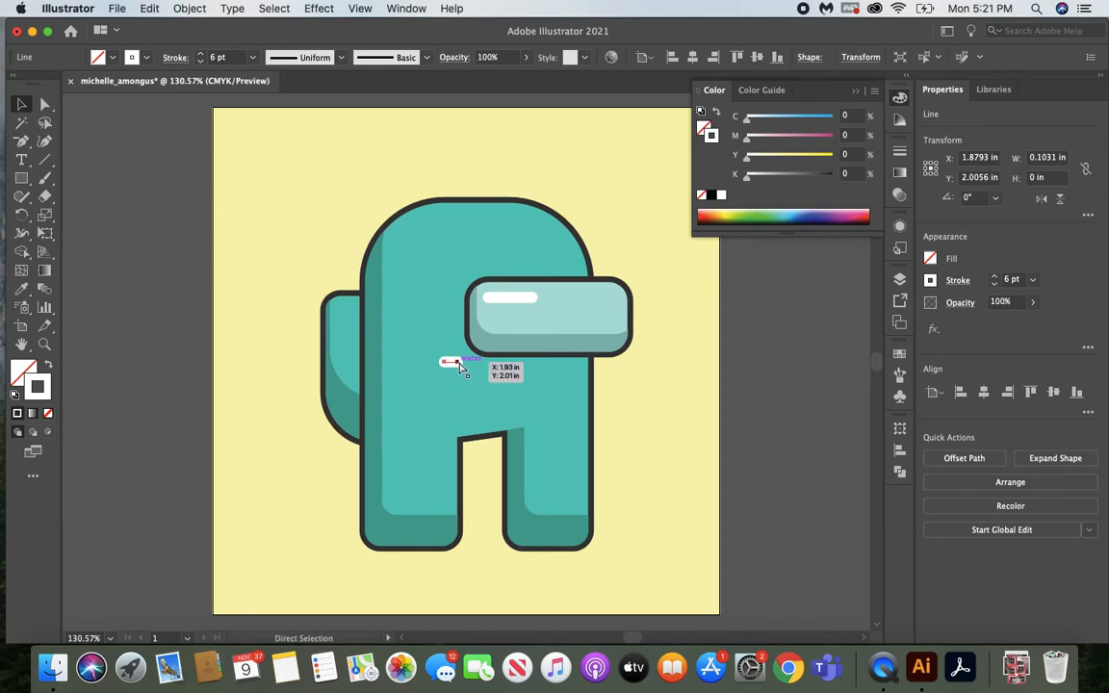
scroll(460, 366, "up", 4)
scroll(460, 366, "right", 3)
scroll(460, 366, "up", 1)
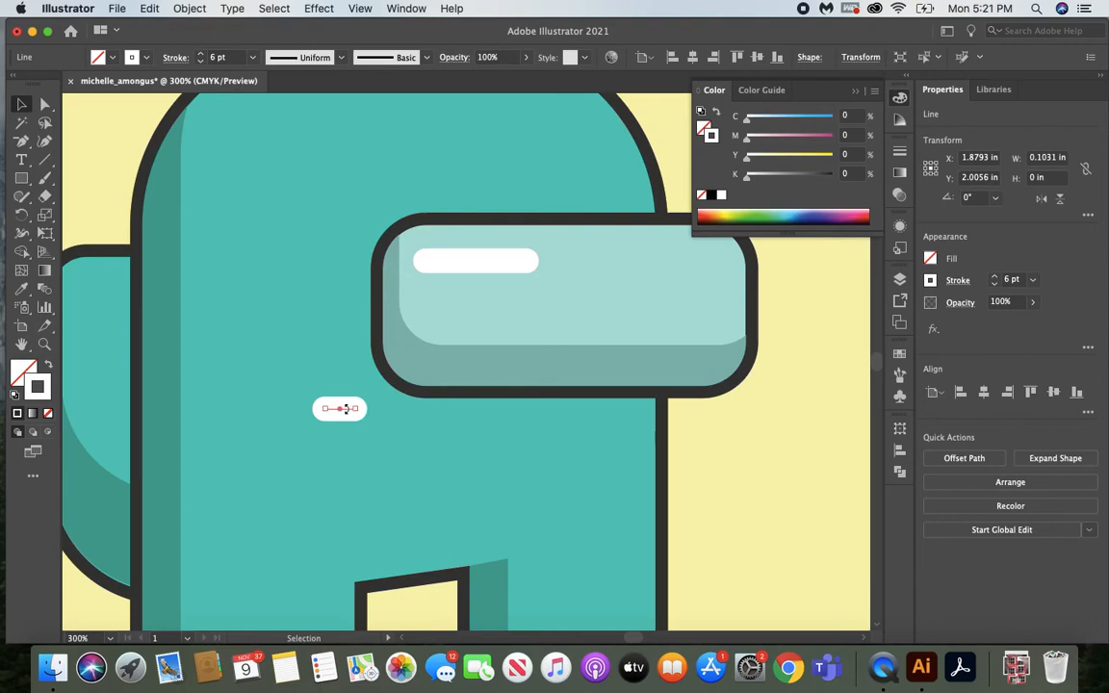
left_click_drag(350, 408, 584, 258)
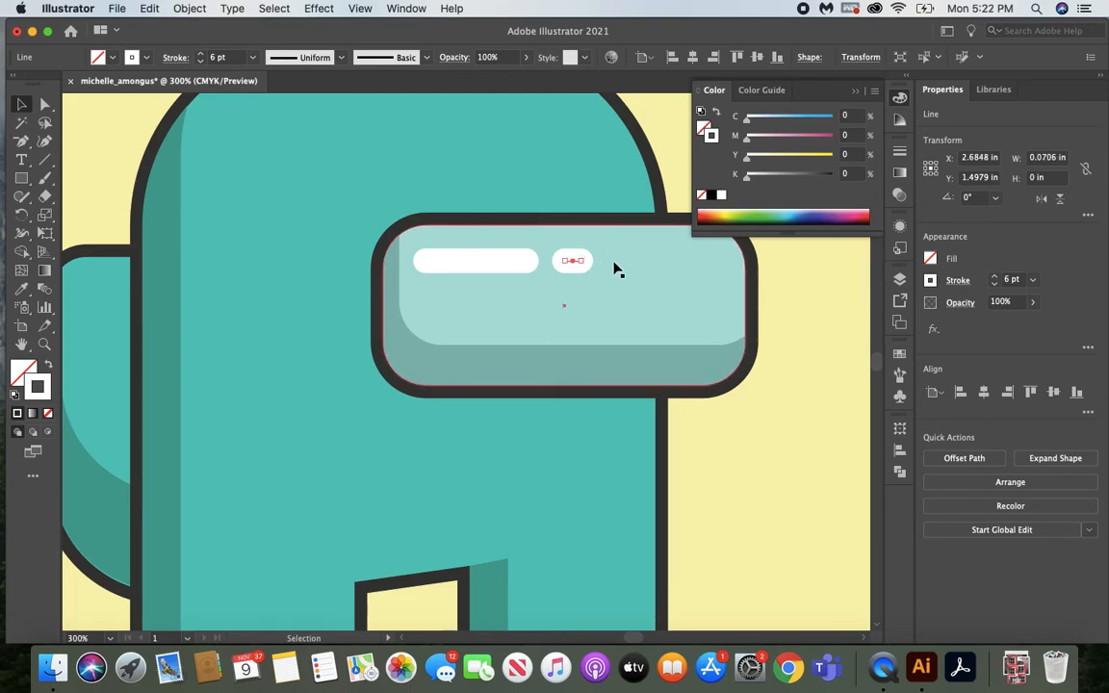
left_click(781, 309)
key("super+1")
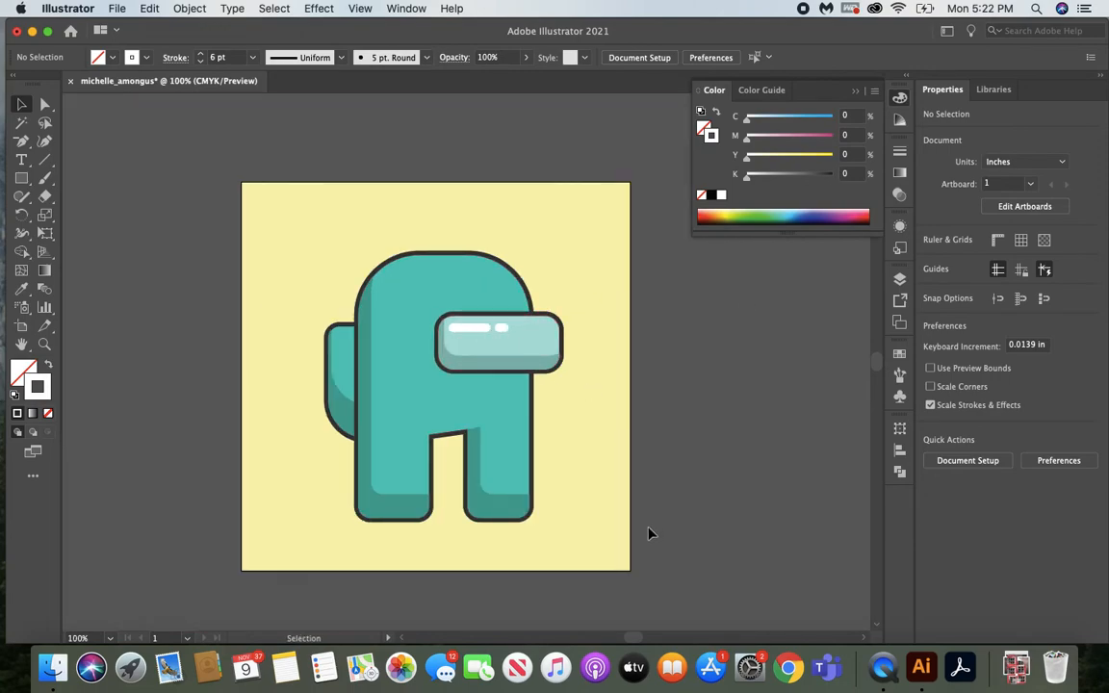
Move the whole character to the center of the artboard, at X 2 in and Y 2 in
scroll(648, 532, "down", 3)
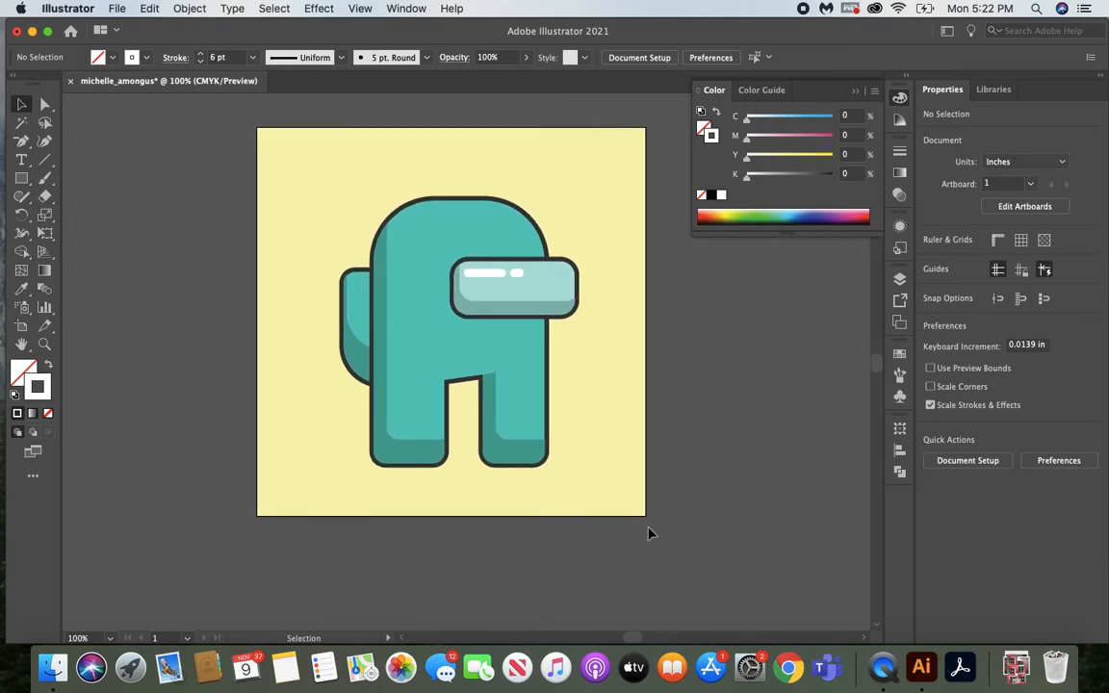
scroll(648, 532, "up", 1)
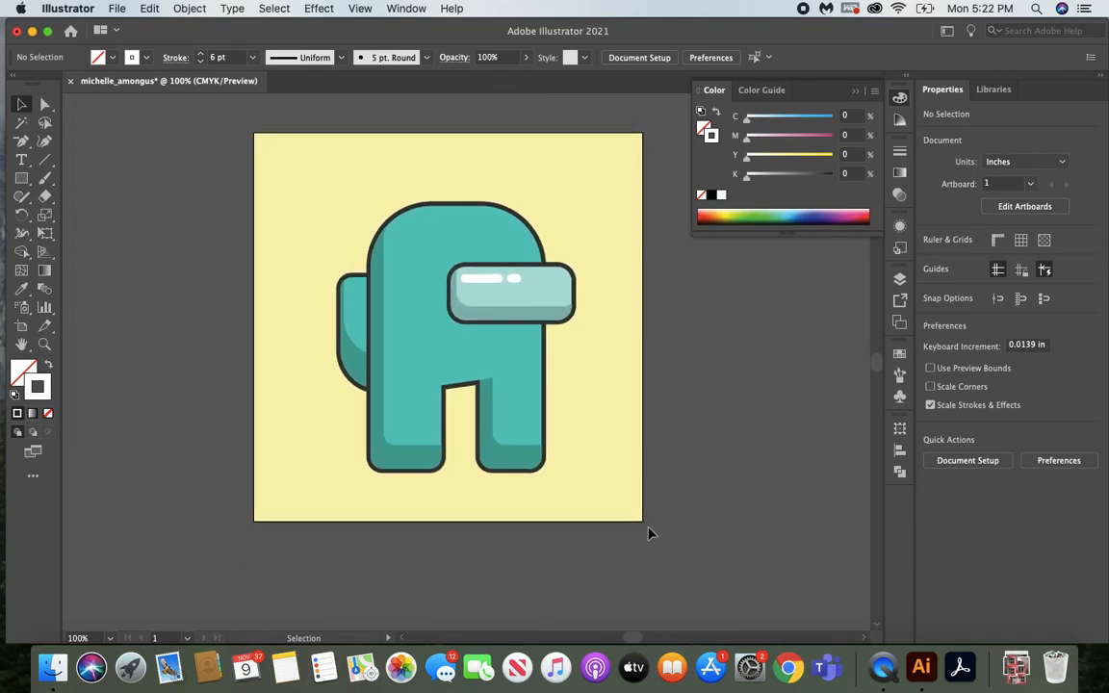
scroll(647, 532, "up", 1)
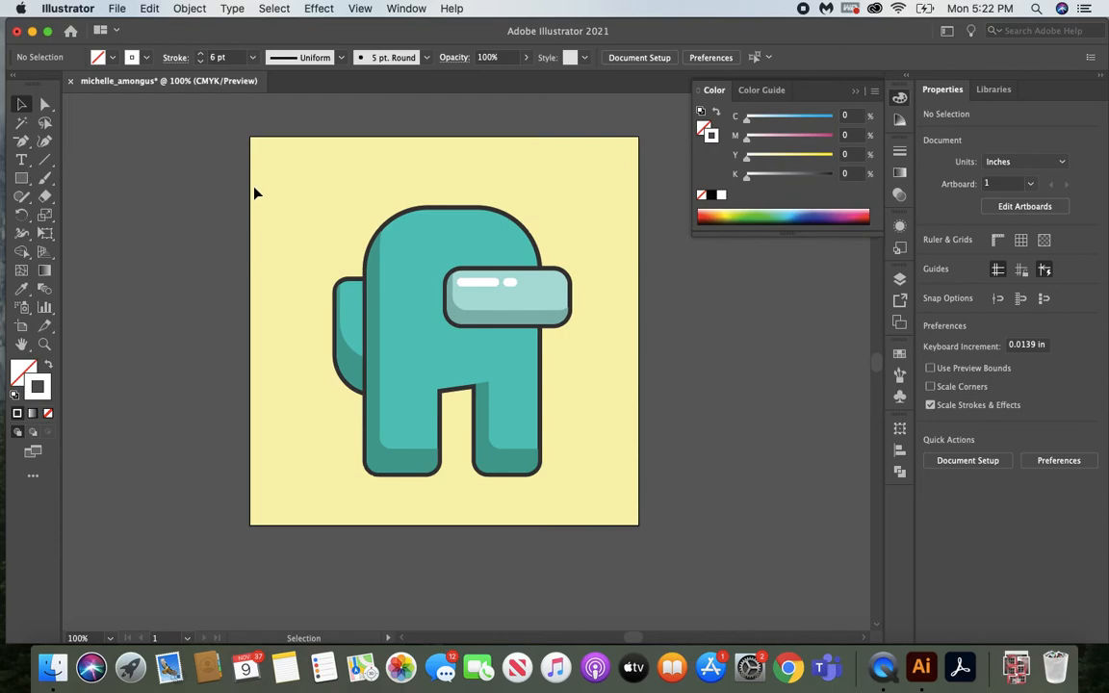
scroll(259, 189, "right", 1)
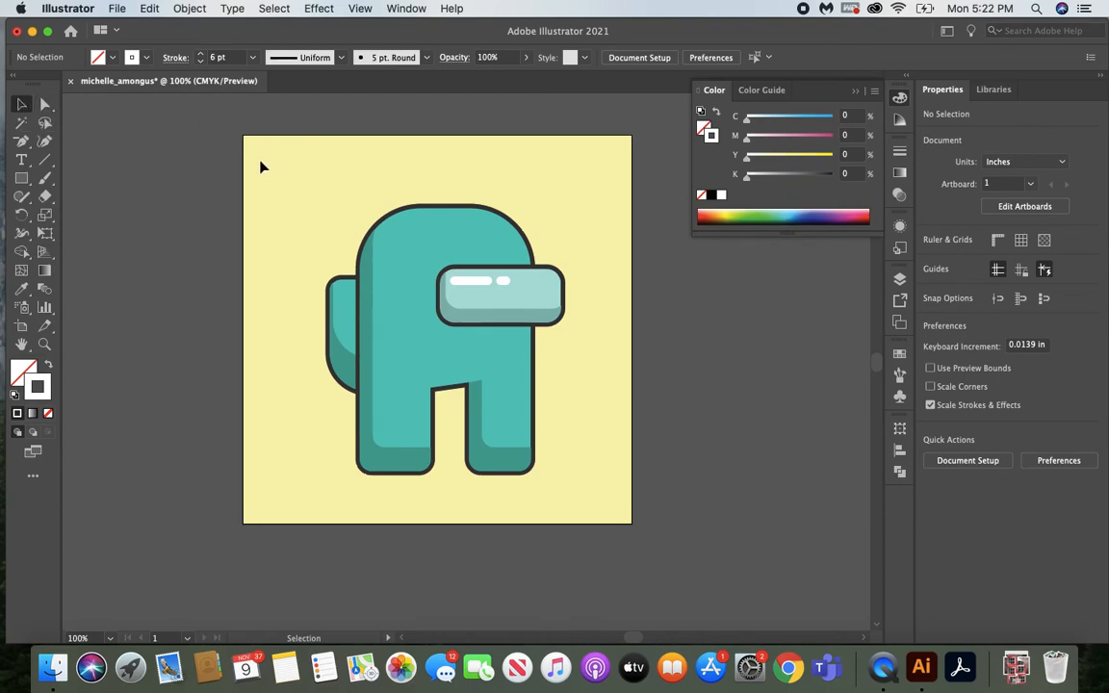
left_click_drag(270, 162, 630, 495)
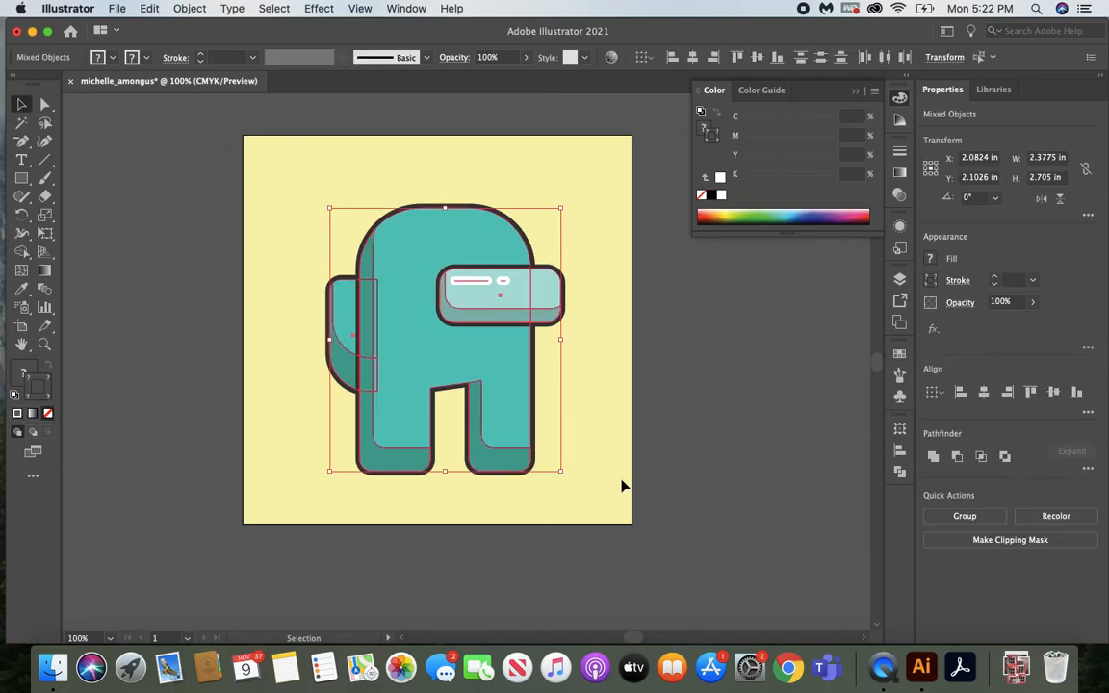
left_click_drag(503, 363, 492, 357)
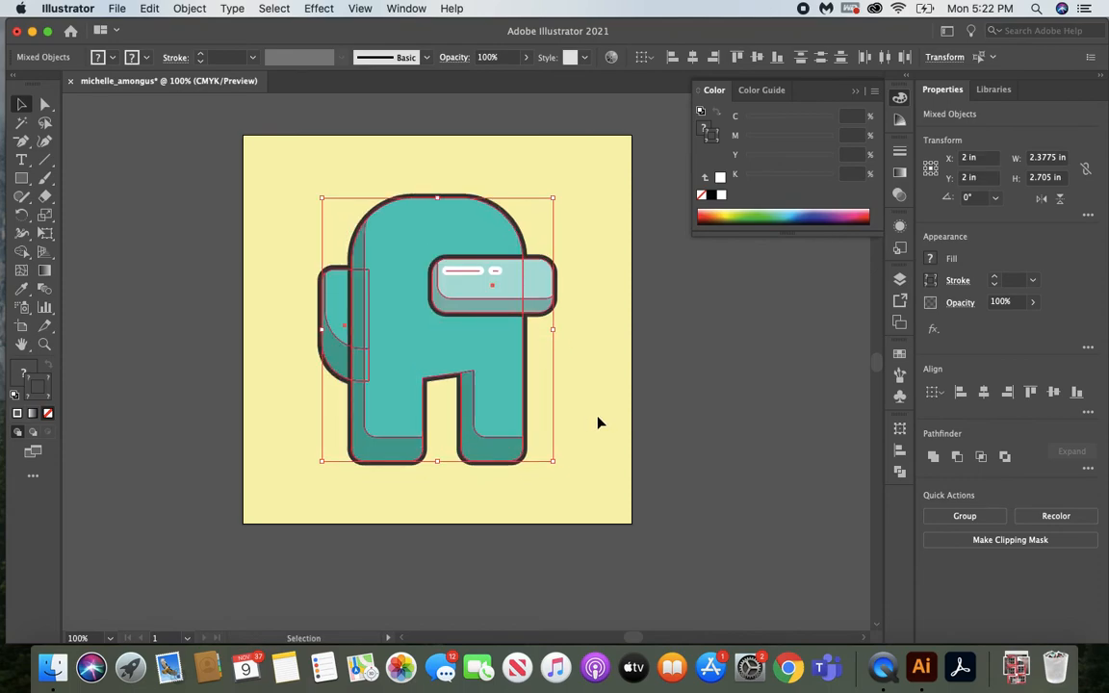
key("super+h")
left_click(597, 421)
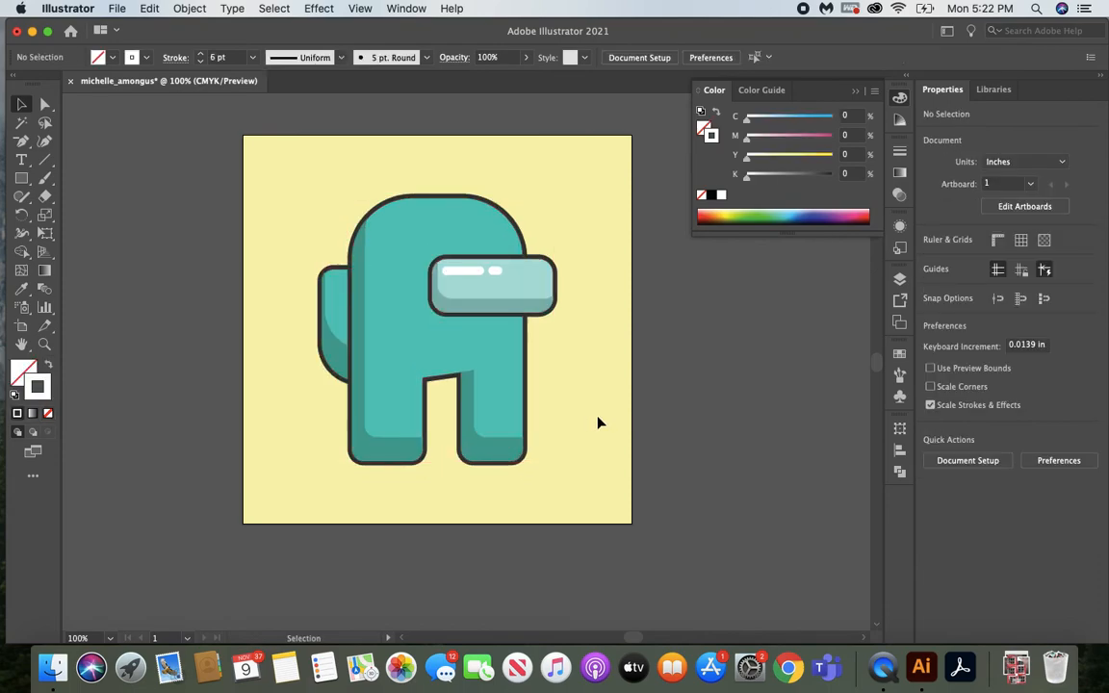
Save the document to the Desktop under its existing name as an Adobe Illustrator (ai) file with the Illustrator 2020 version
left_click(116, 8)
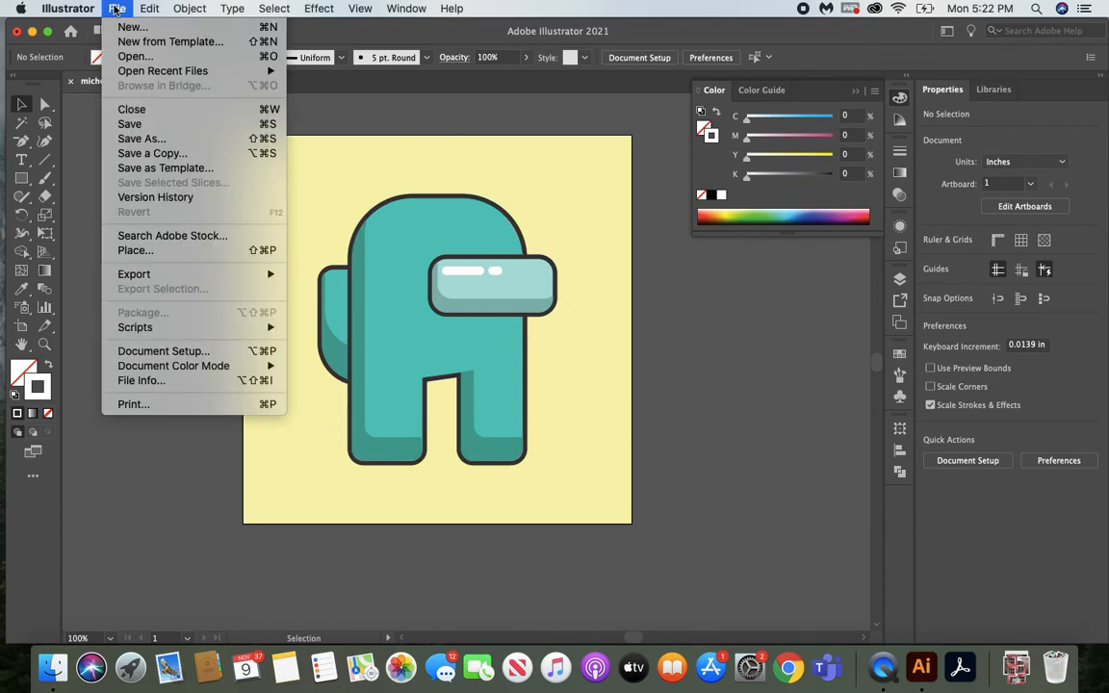
left_click(132, 124)
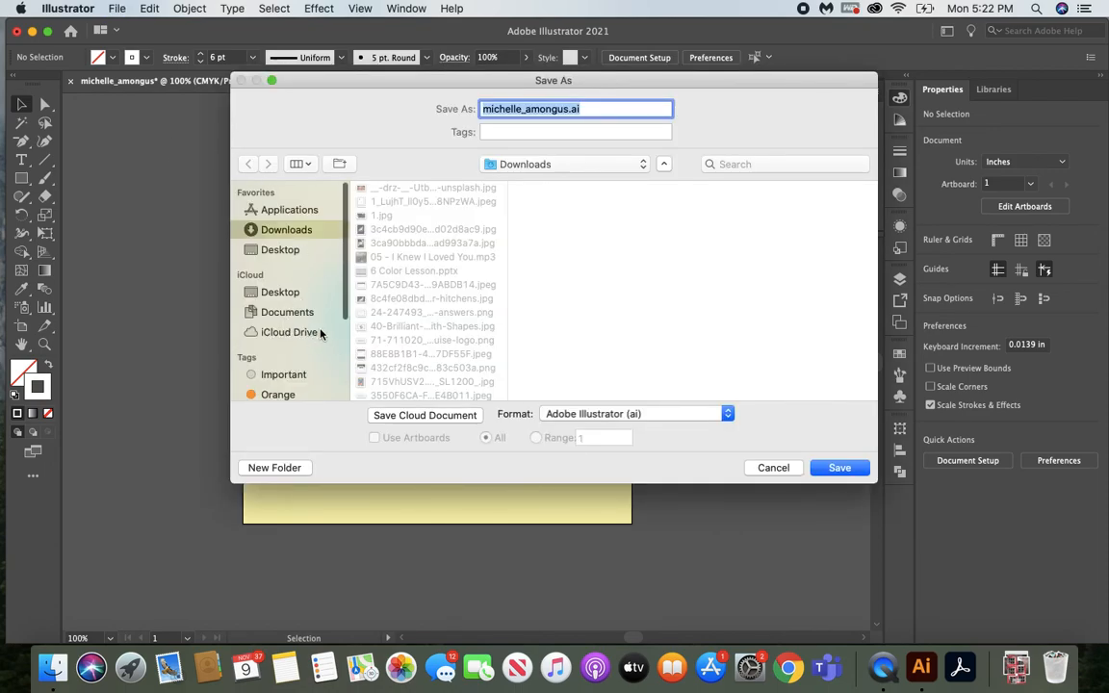
scroll(306, 335, "down", 3)
scroll(306, 335, "up", 3)
scroll(306, 334, "down", 2)
scroll(305, 323, "up", 2)
left_click(256, 250)
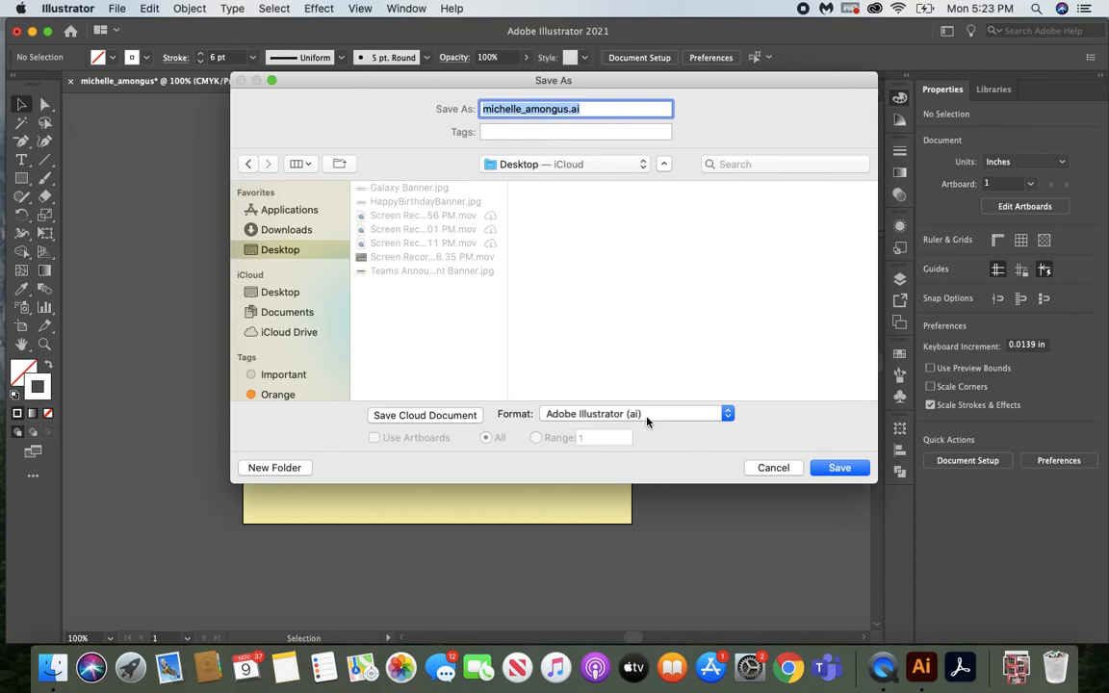
left_click(832, 470)
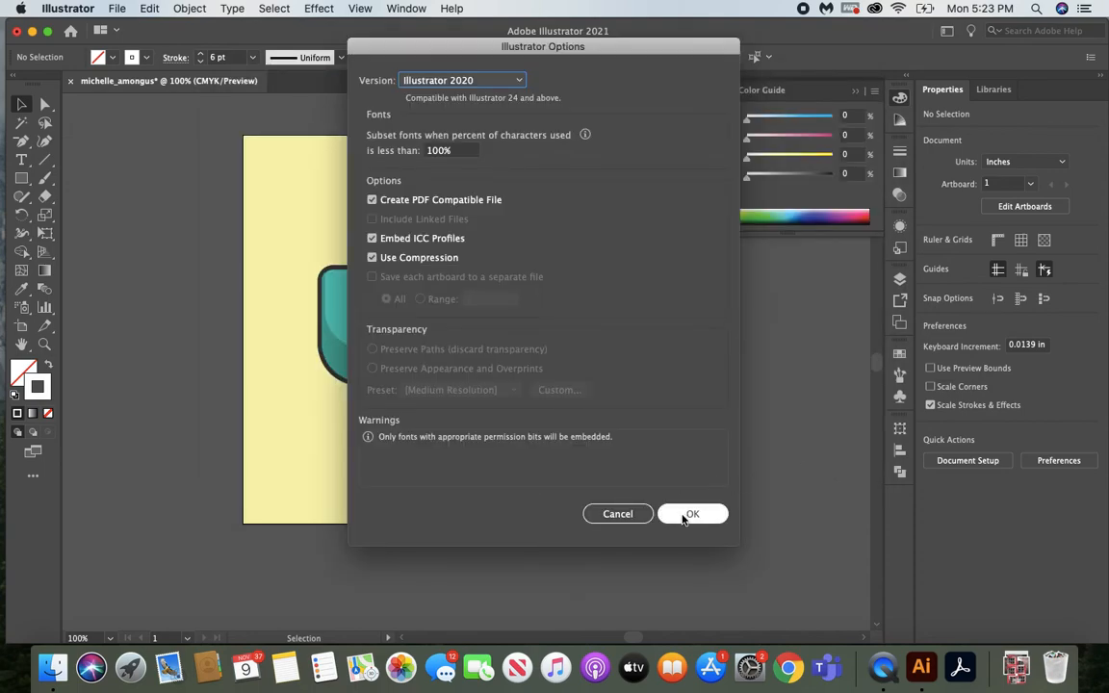
left_click(683, 517)
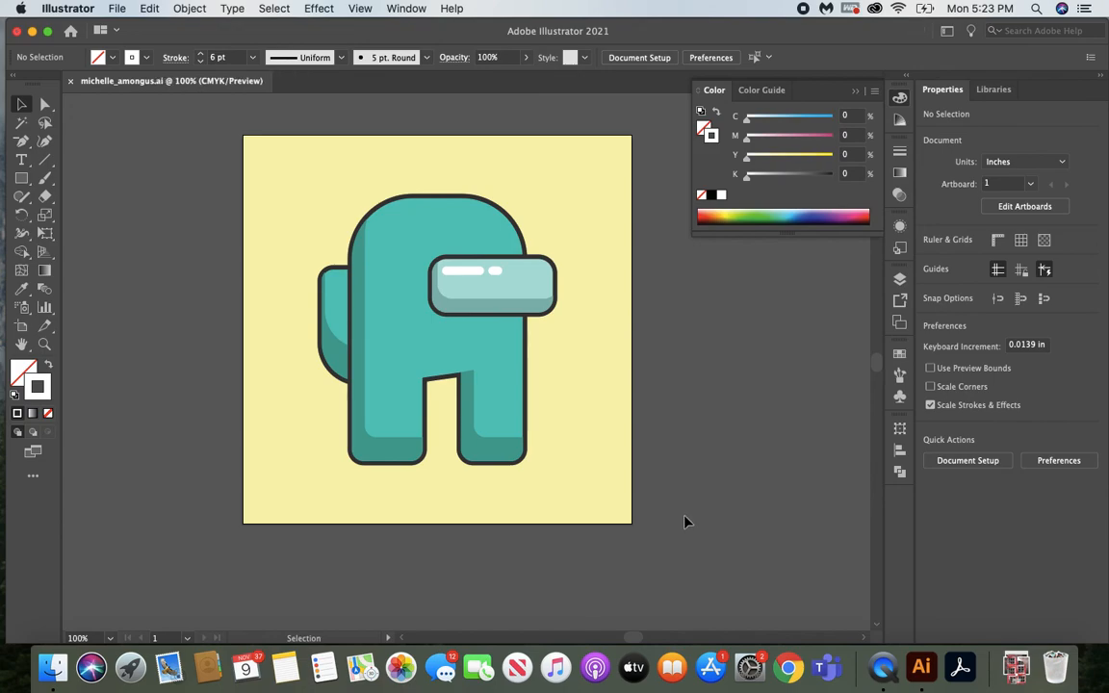
Start exporting the artwork to the Desktop in JPEG (jpg) format under the document's existing name
left_click(116, 9)
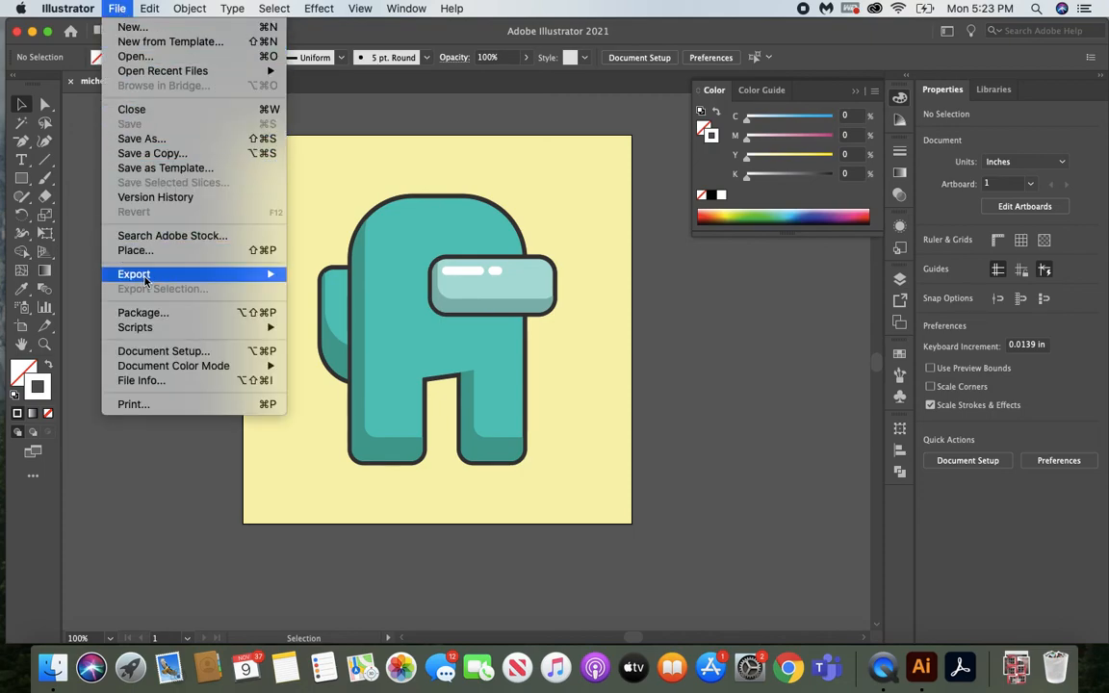
mouse_move(132, 273)
left_click(319, 289)
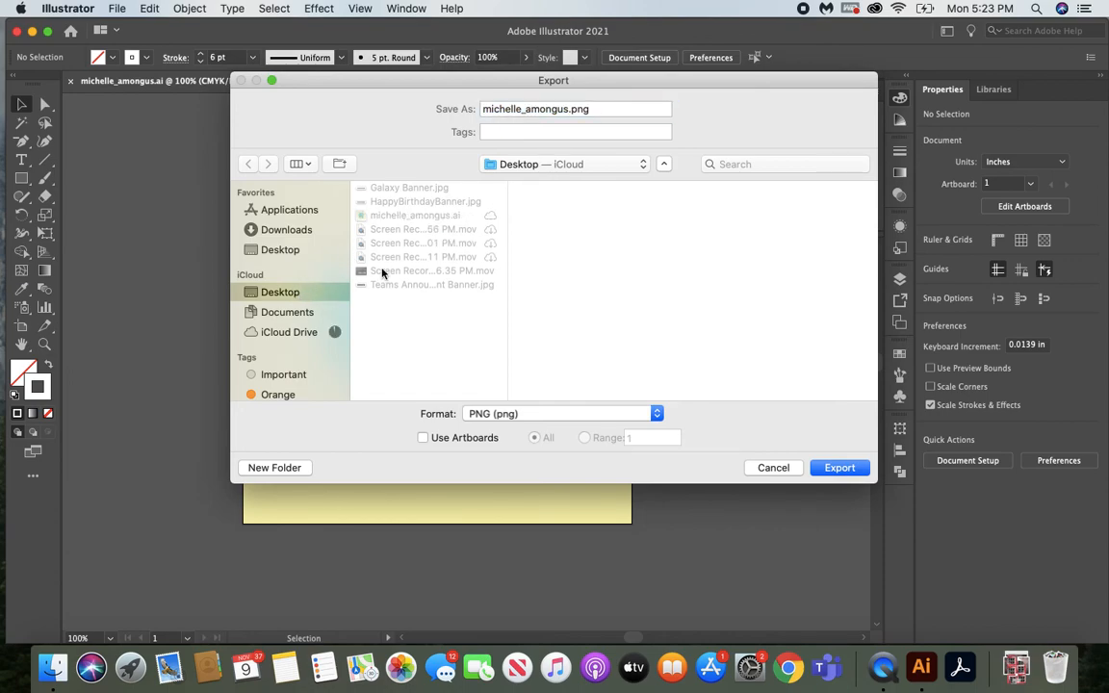
left_click(543, 413)
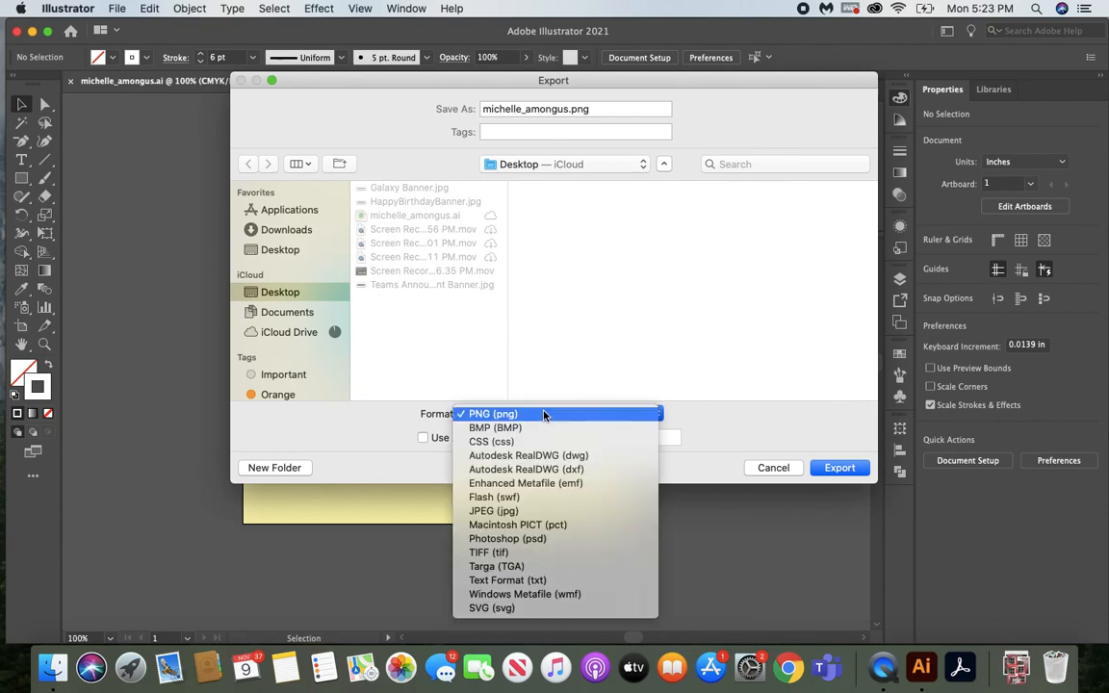
left_click(535, 512)
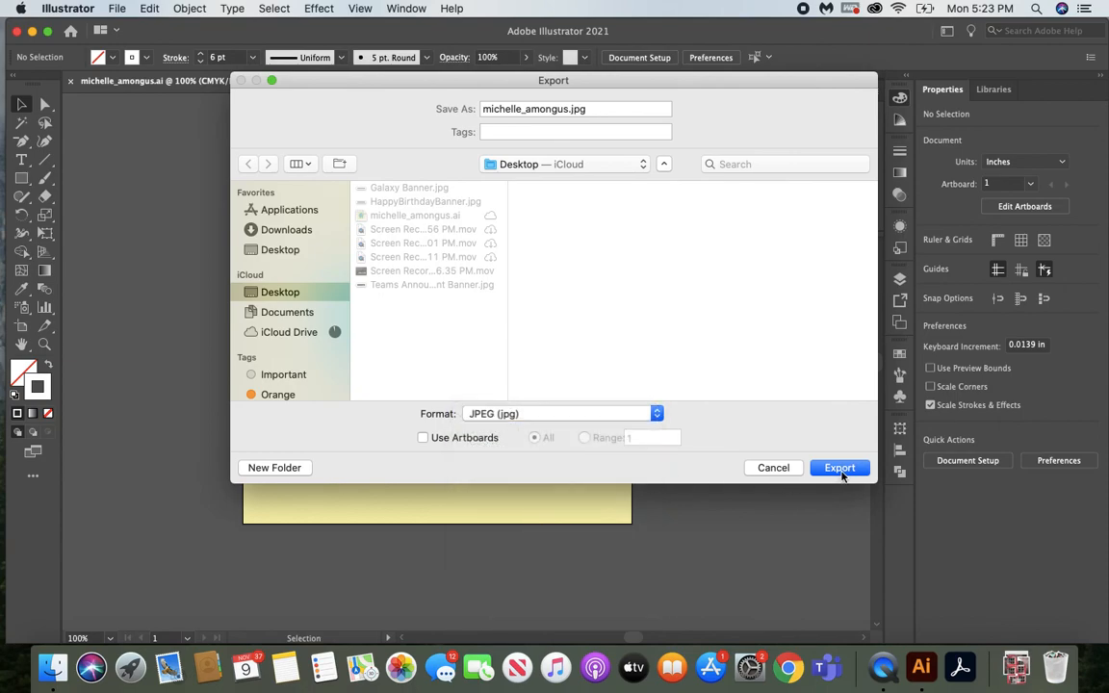
left_click(840, 471)
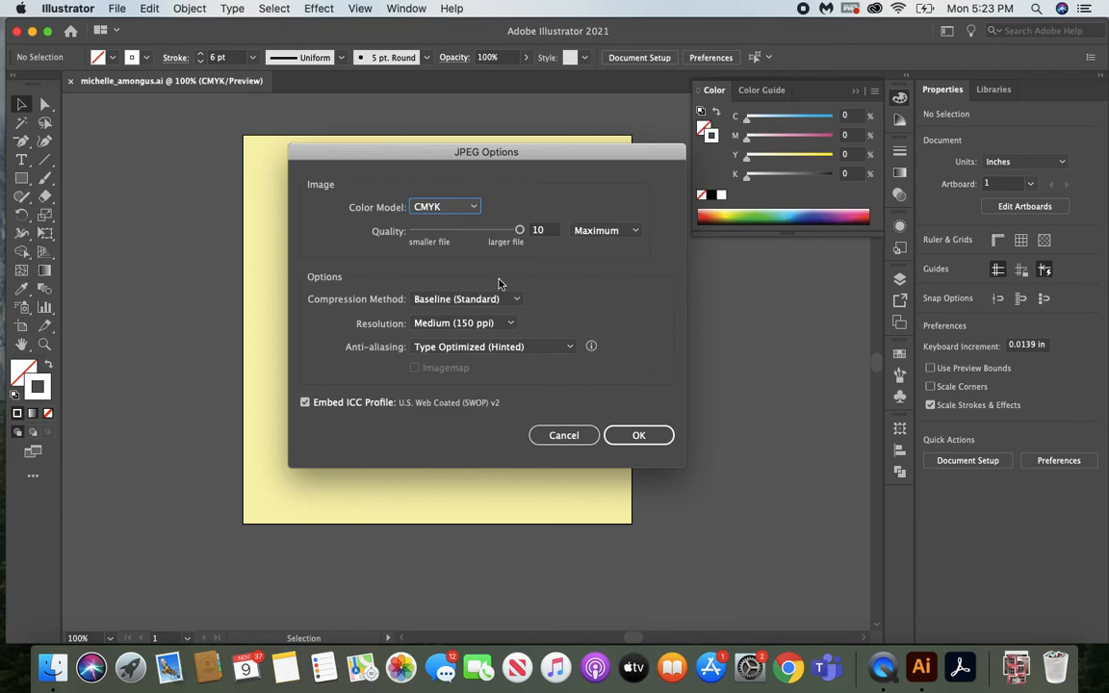
Complete the JPEG export with quality 10 (Maximum) and Medium (150 ppi) resolution
mouse_move(519, 230)
left_mouse_down()
mouse_move(449, 231)
mouse_move(527, 233)
left_mouse_up()
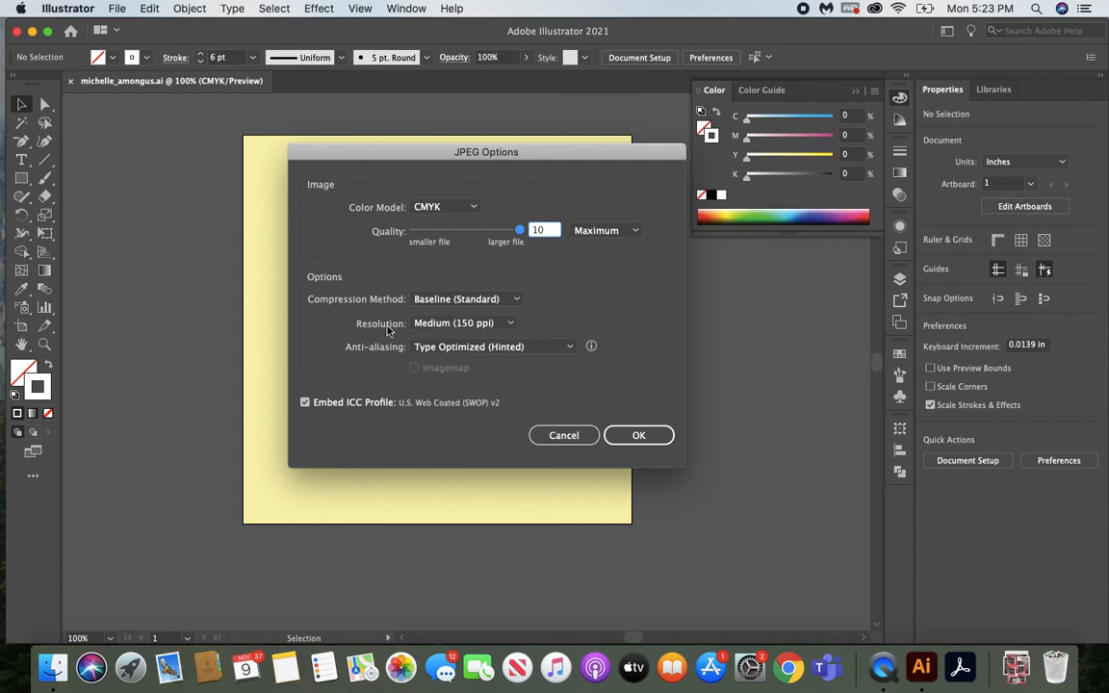
left_click(416, 325)
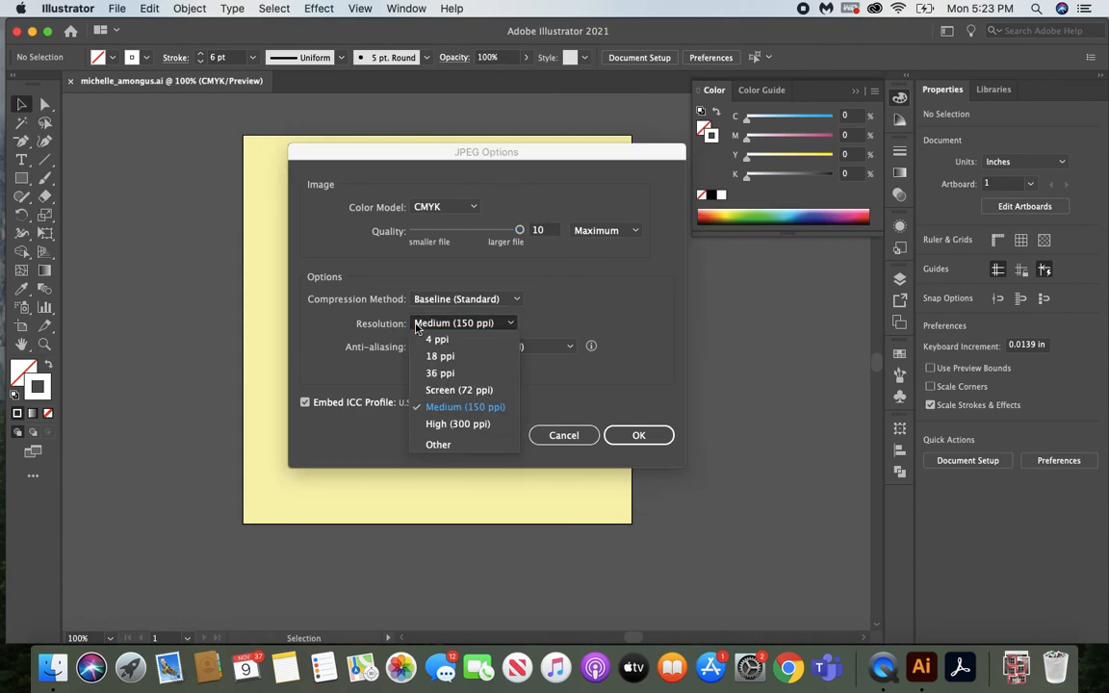
left_click(452, 409)
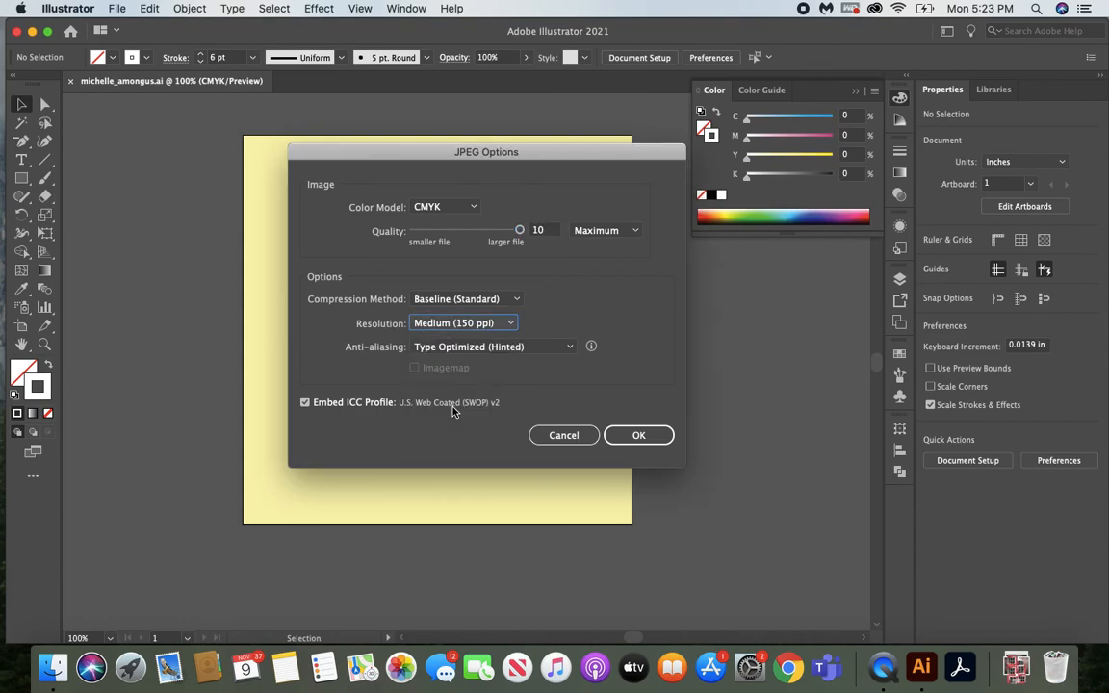
left_click(639, 435)
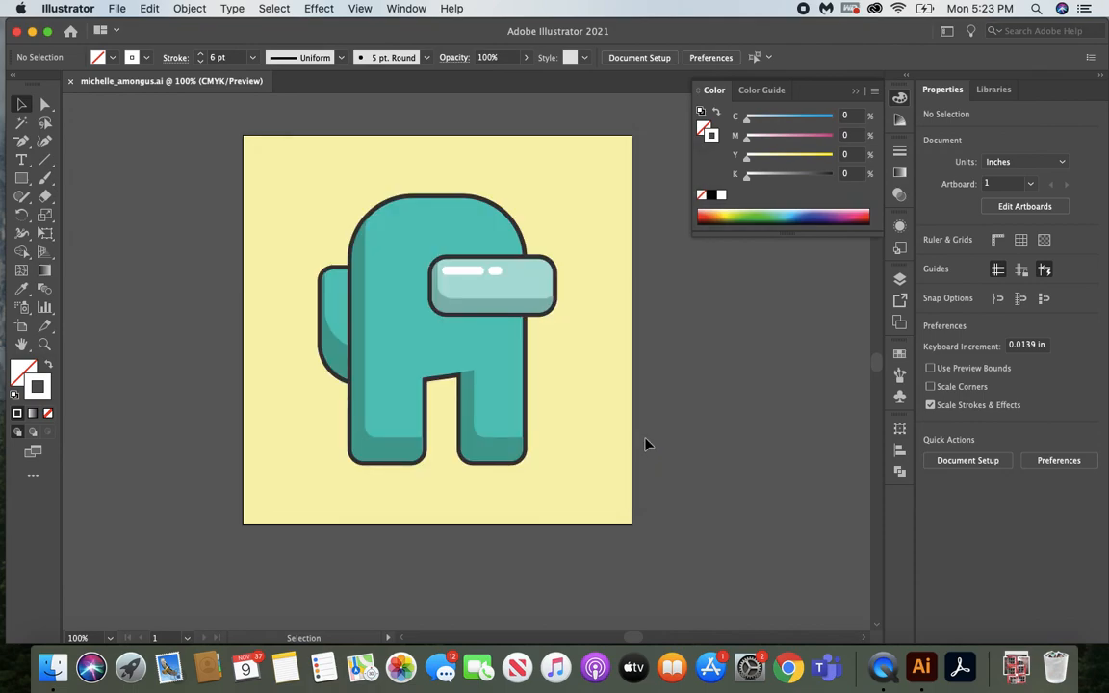